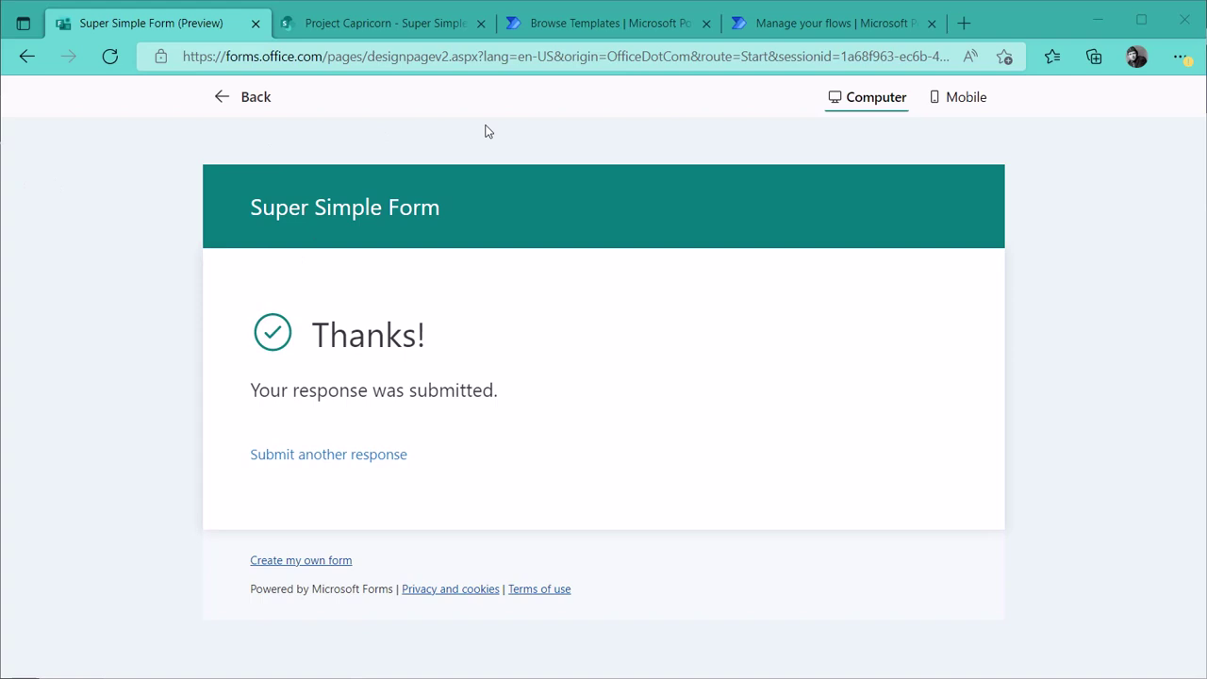
Start another form response, then switch to the Super Simple List on the Project Capricorn SharePoint site.
{"action": "left_click", "coordinate": [326, 454]}
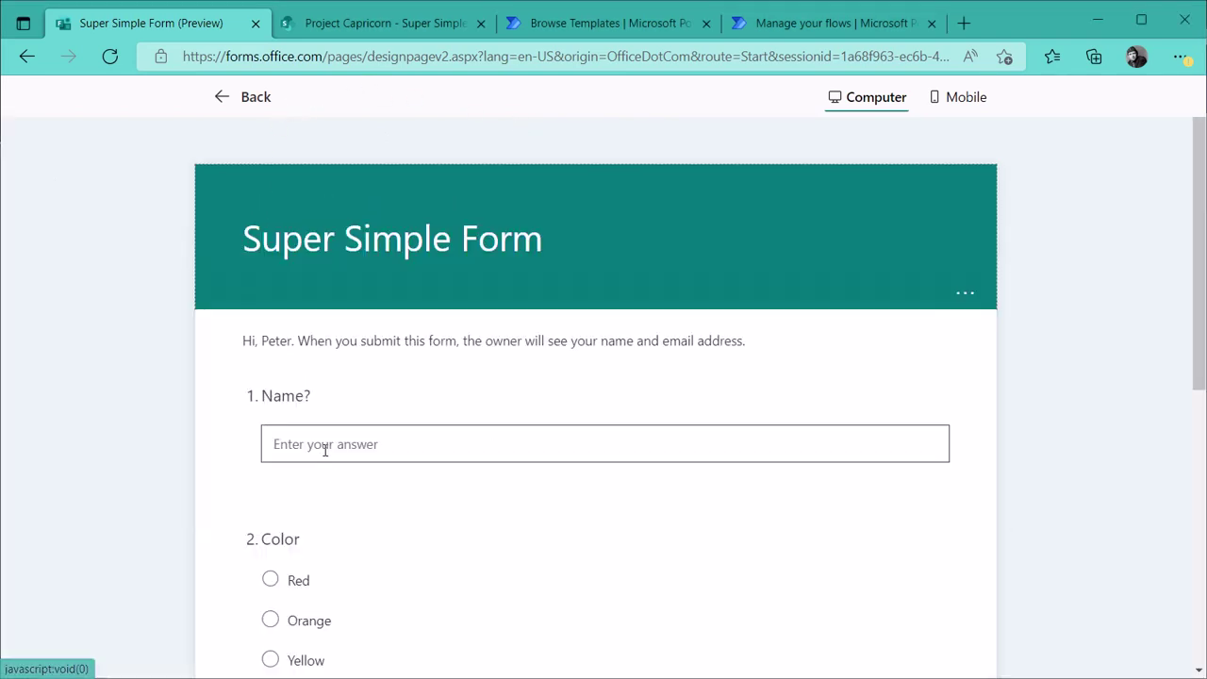
{"action": "scroll", "coordinate": [282, 555], "scroll_direction": "down", "scroll_amount": 5}
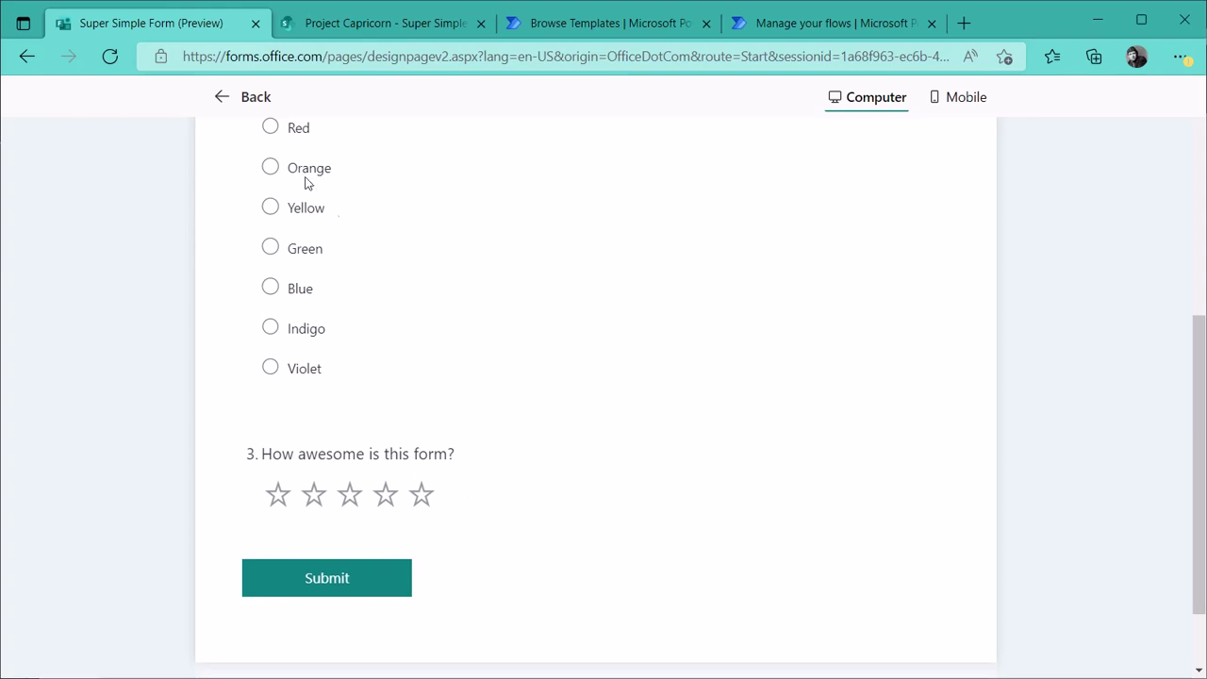
{"action": "scroll", "coordinate": [431, 367], "scroll_direction": "up", "scroll_amount": 3}
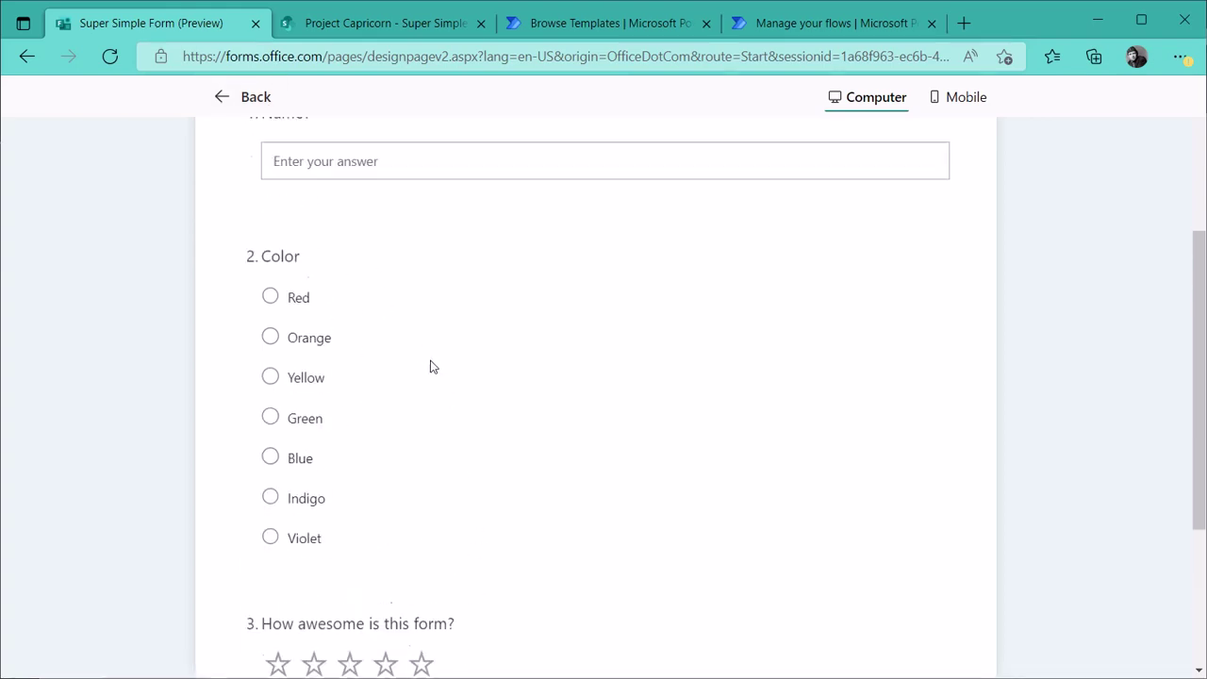
{"action": "left_click", "coordinate": [377, 23]}
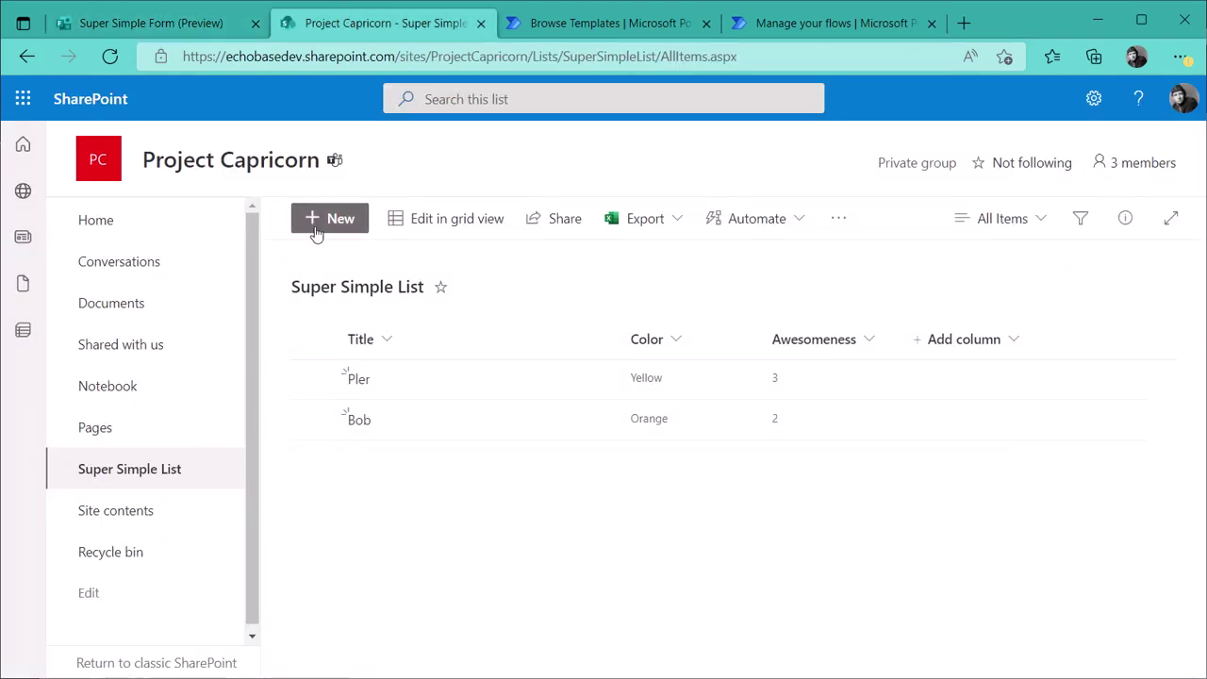
Search the Power Automate template gallery for 'record form response'.
{"action": "left_click", "coordinate": [575, 24]}
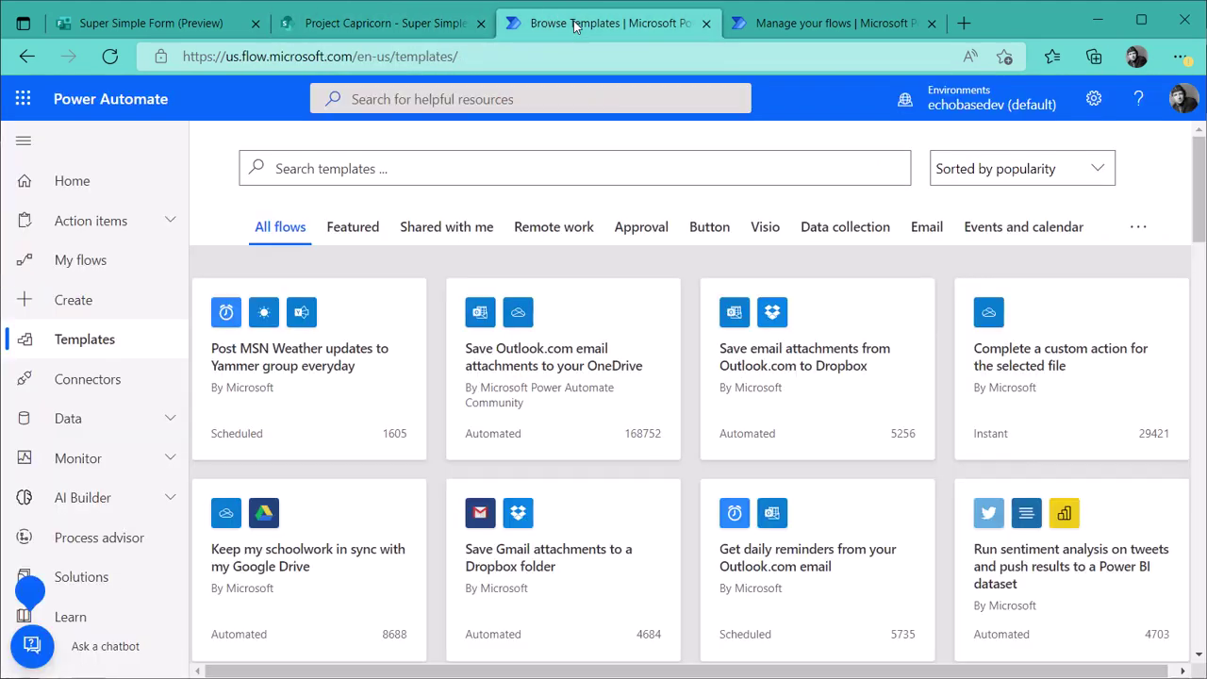
{"action": "left_click", "coordinate": [329, 175]}
{"action": "type", "text": "record f"}
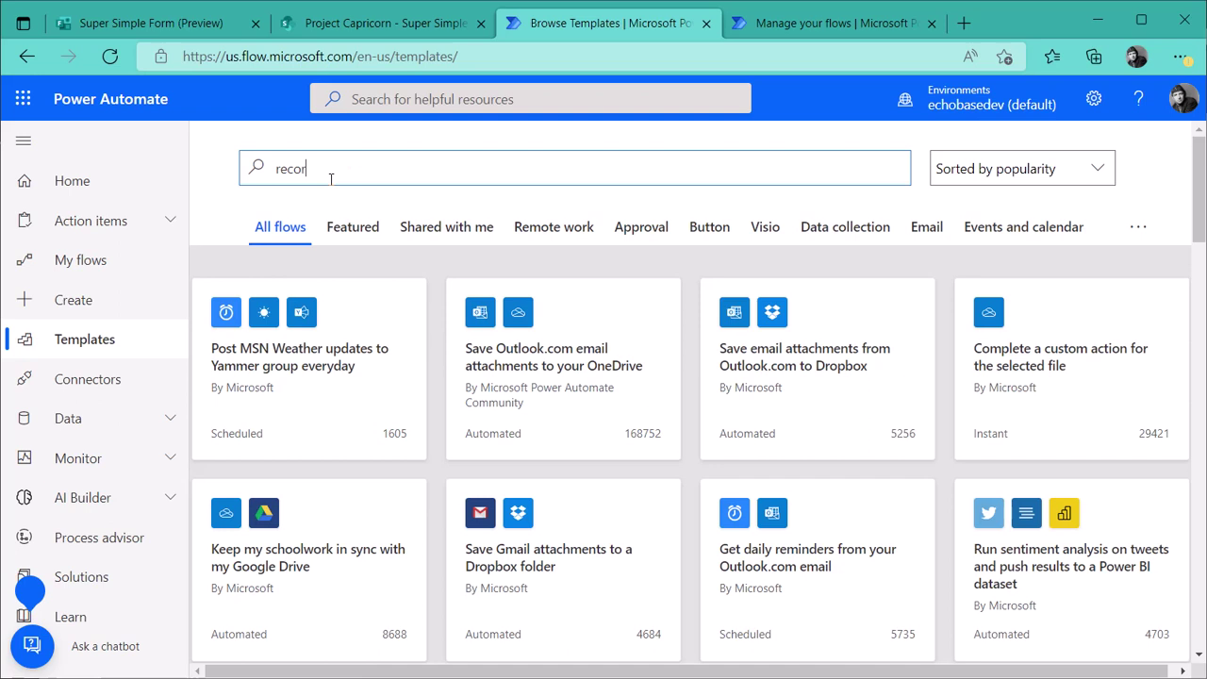
{"action": "type", "text": "orm response"}
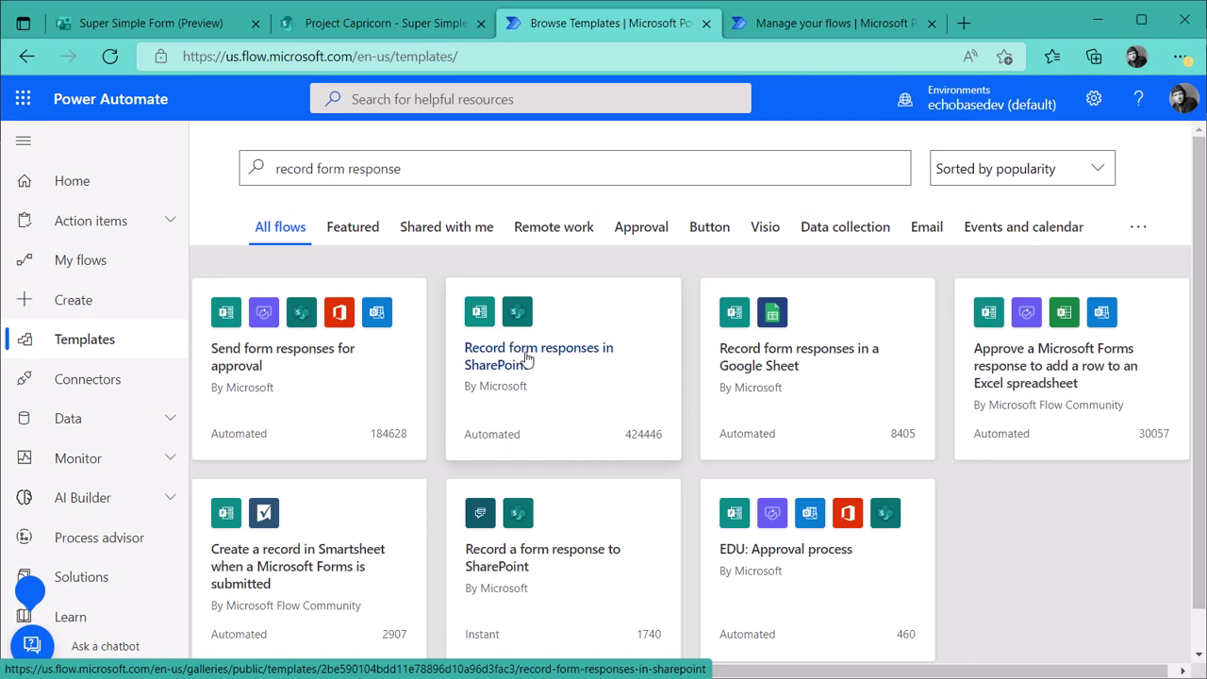
Create a flow from the Record form responses in SharePoint template, fixing its SharePoint connection.
{"action": "left_click", "coordinate": [525, 358]}
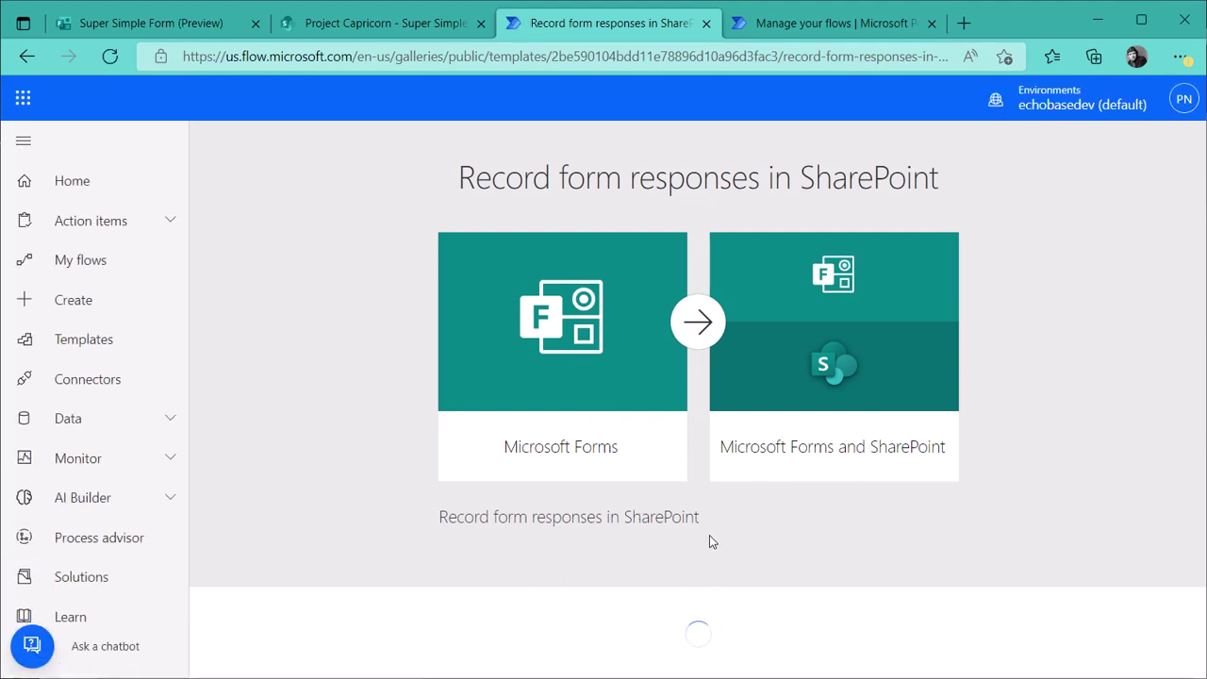
{"action": "scroll", "coordinate": [707, 526], "scroll_direction": "down", "scroll_amount": 2}
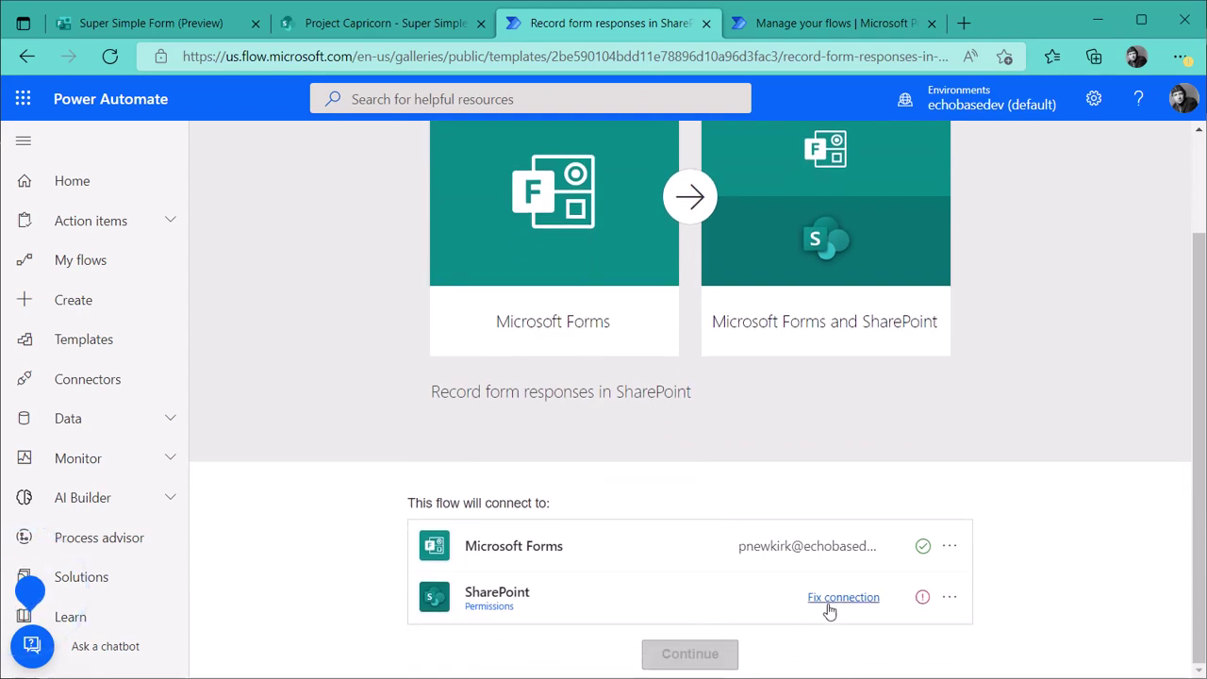
{"action": "left_click", "coordinate": [843, 597]}
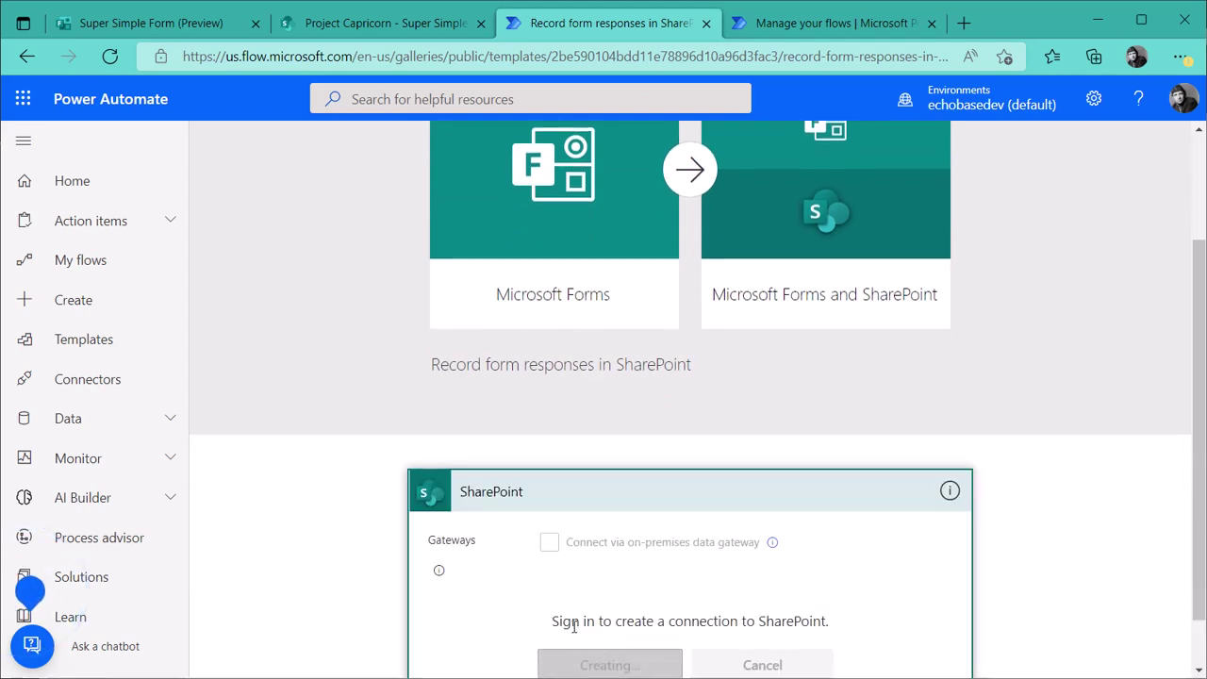
{"action": "scroll", "coordinate": [706, 558], "scroll_direction": "down", "scroll_amount": 2}
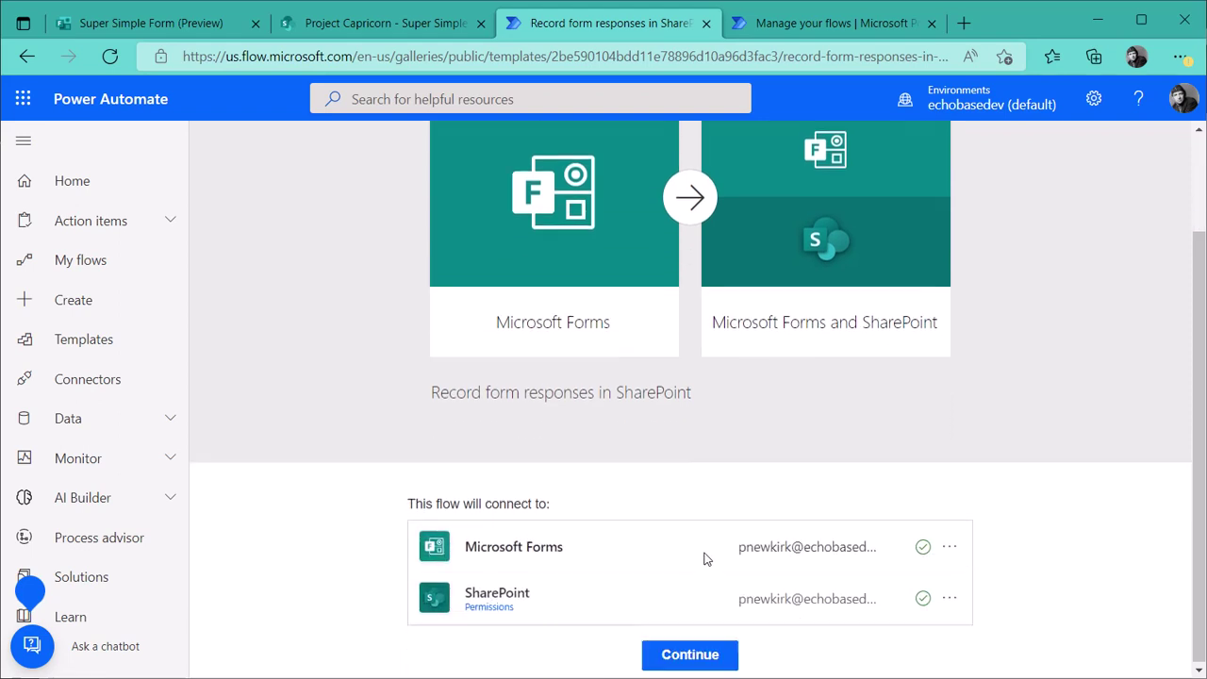
{"action": "left_click", "coordinate": [690, 653]}
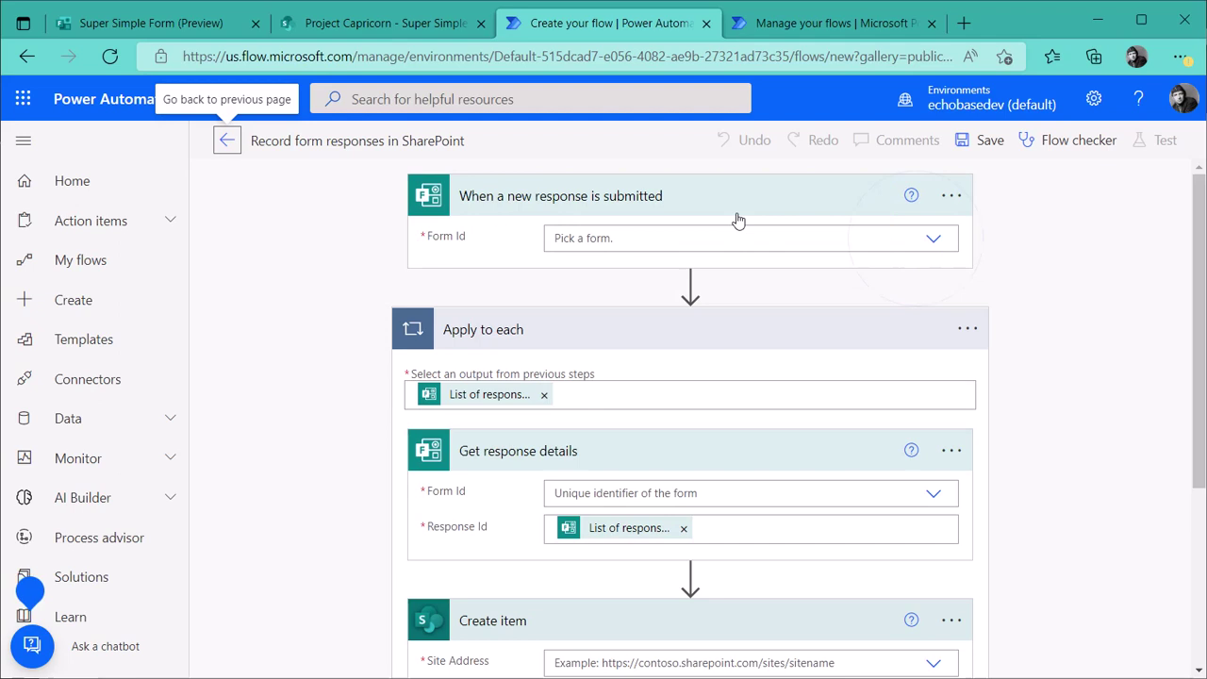
Set the Form Id to Super Simple Form in both the trigger and Get response details.
{"action": "left_click", "coordinate": [919, 237]}
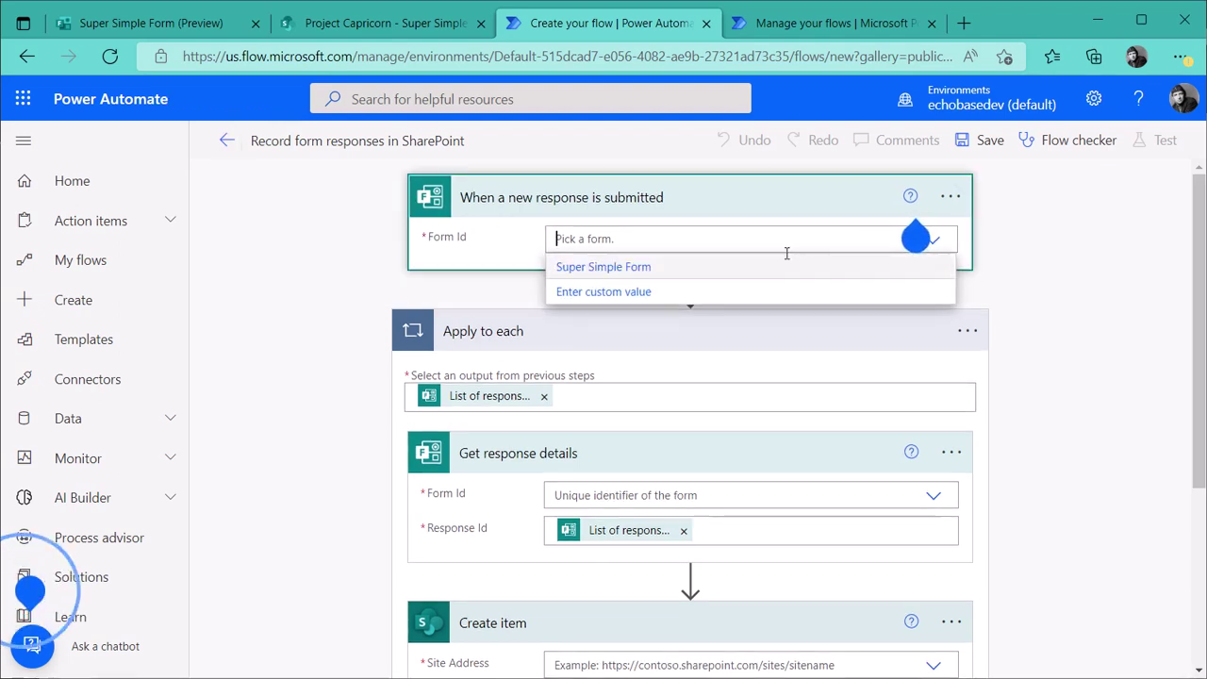
{"action": "left_click", "coordinate": [579, 275]}
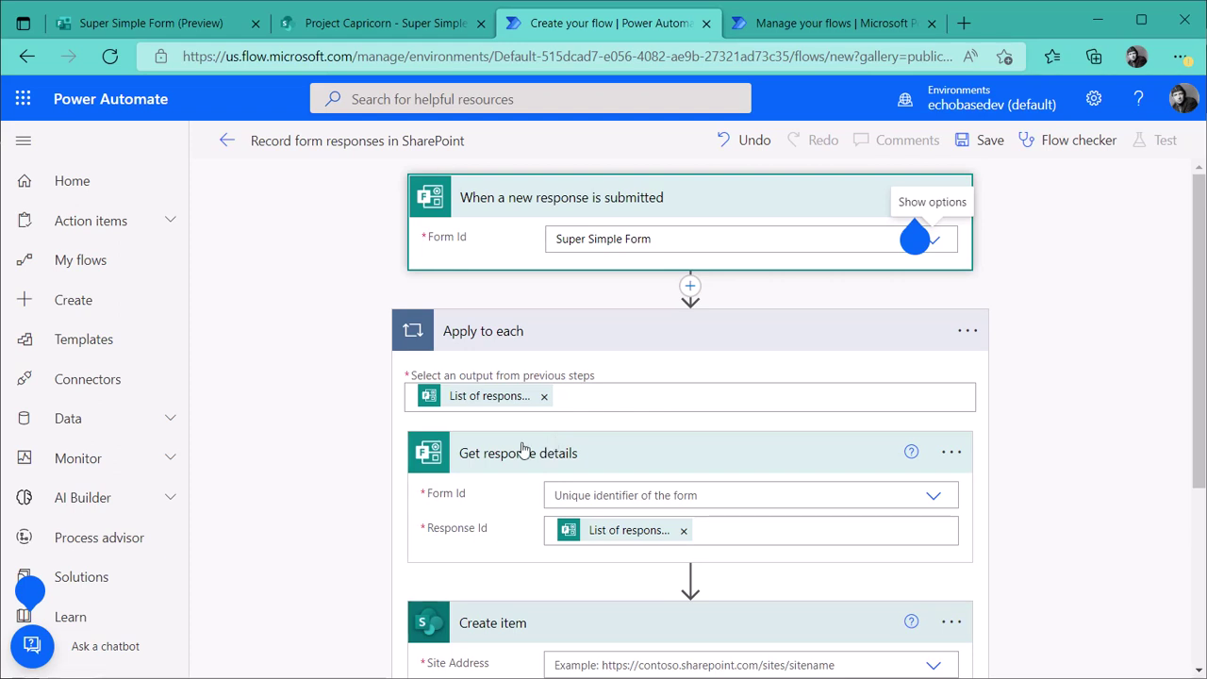
{"action": "left_click", "coordinate": [586, 493]}
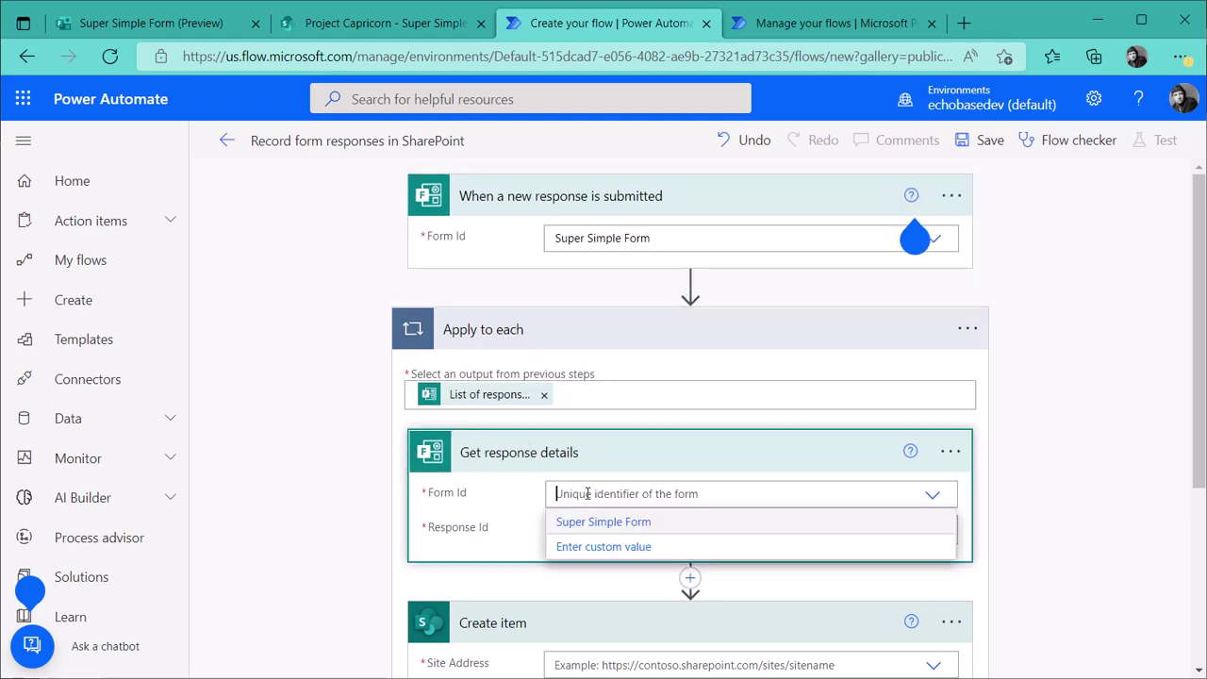
{"action": "left_click", "coordinate": [668, 523]}
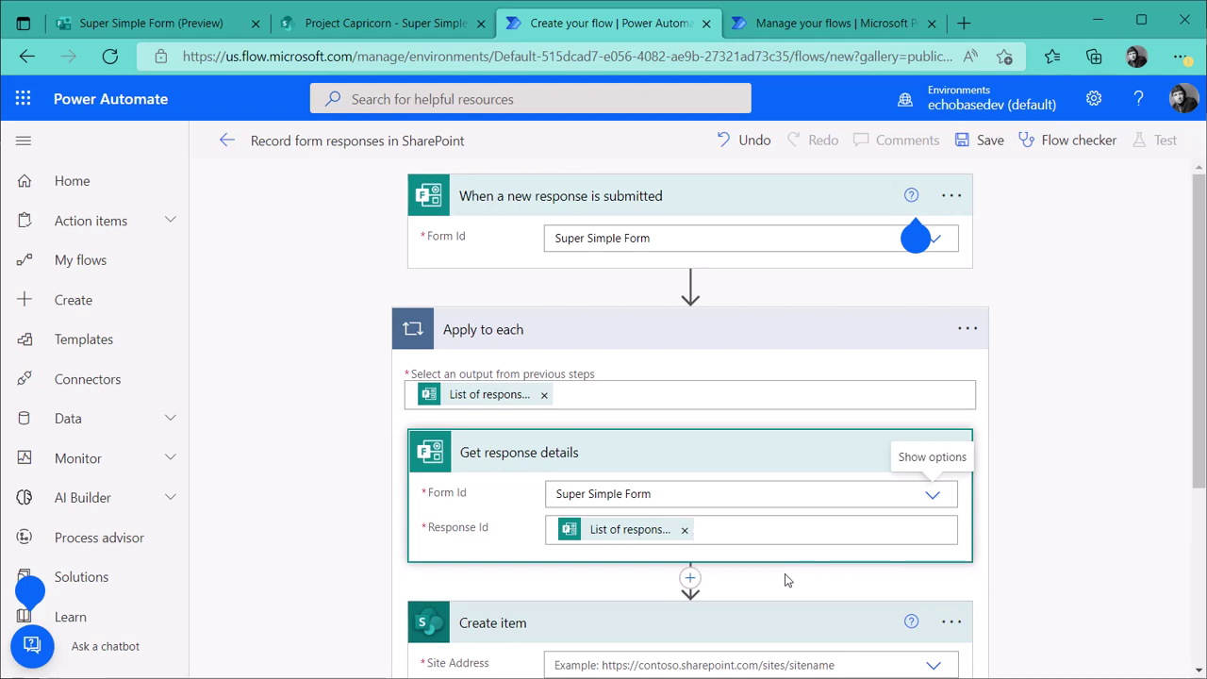
{"action": "scroll", "coordinate": [660, 505], "scroll_direction": "down", "scroll_amount": 1}
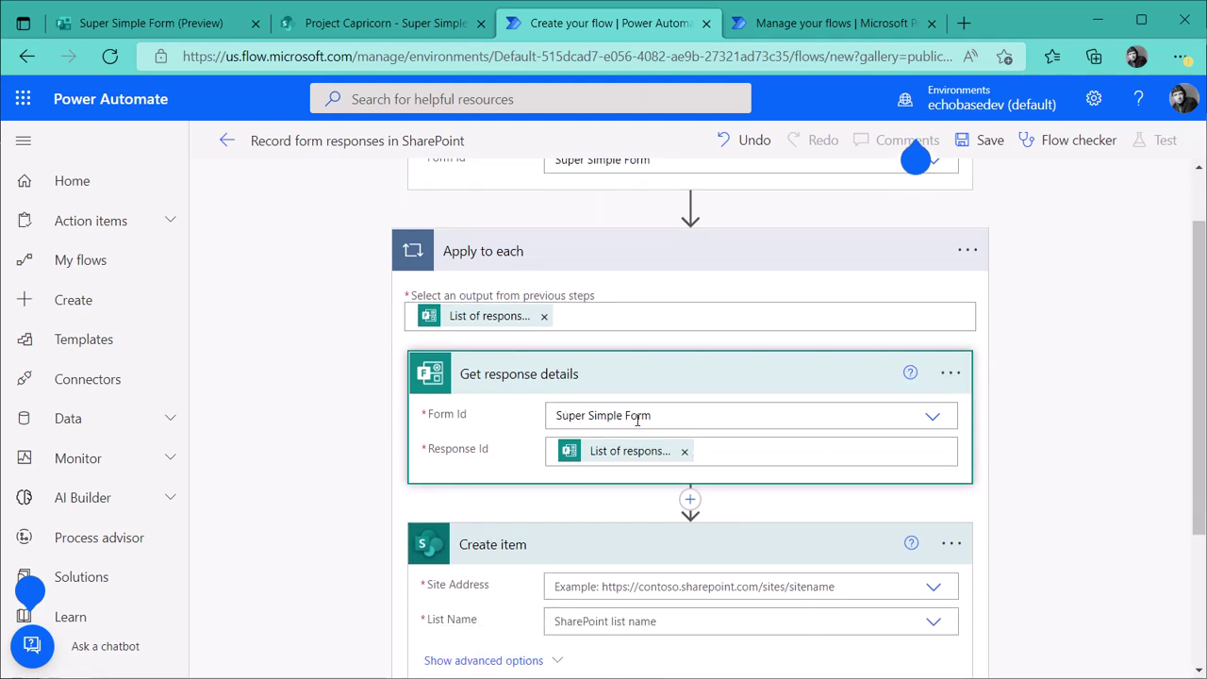
Point the Create item step at the Project Capricorn site and Super Simple List.
{"action": "left_click", "coordinate": [935, 588]}
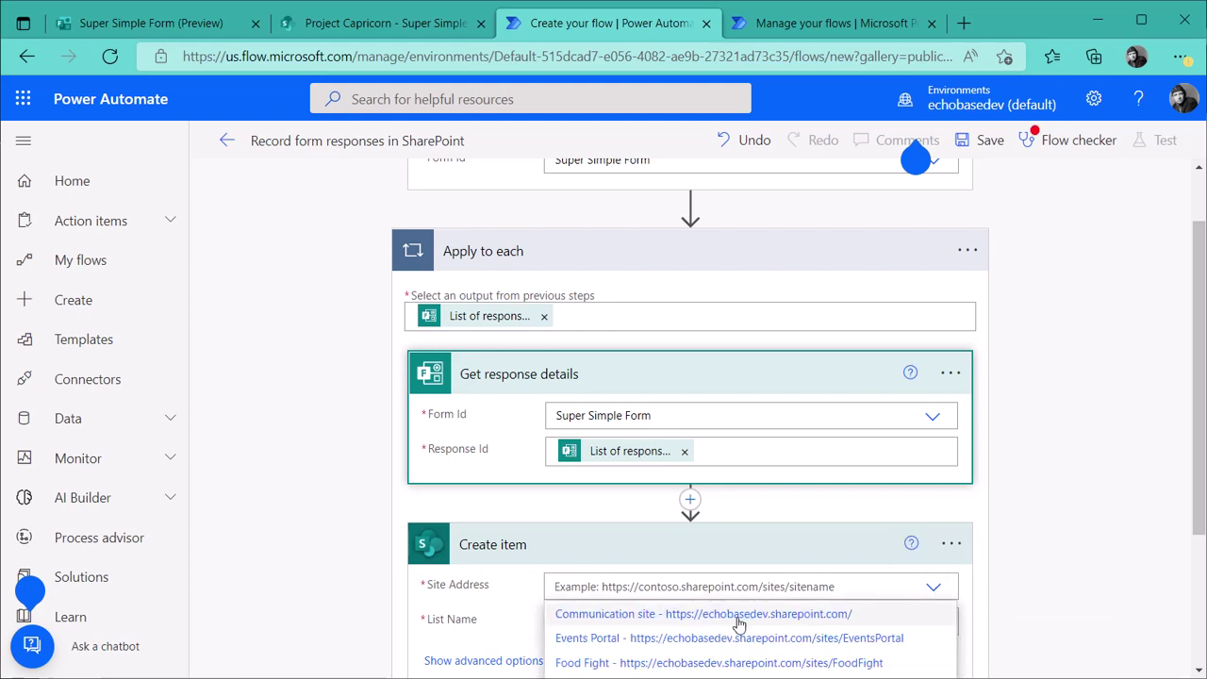
{"action": "scroll", "coordinate": [739, 625], "scroll_direction": "down", "scroll_amount": 2}
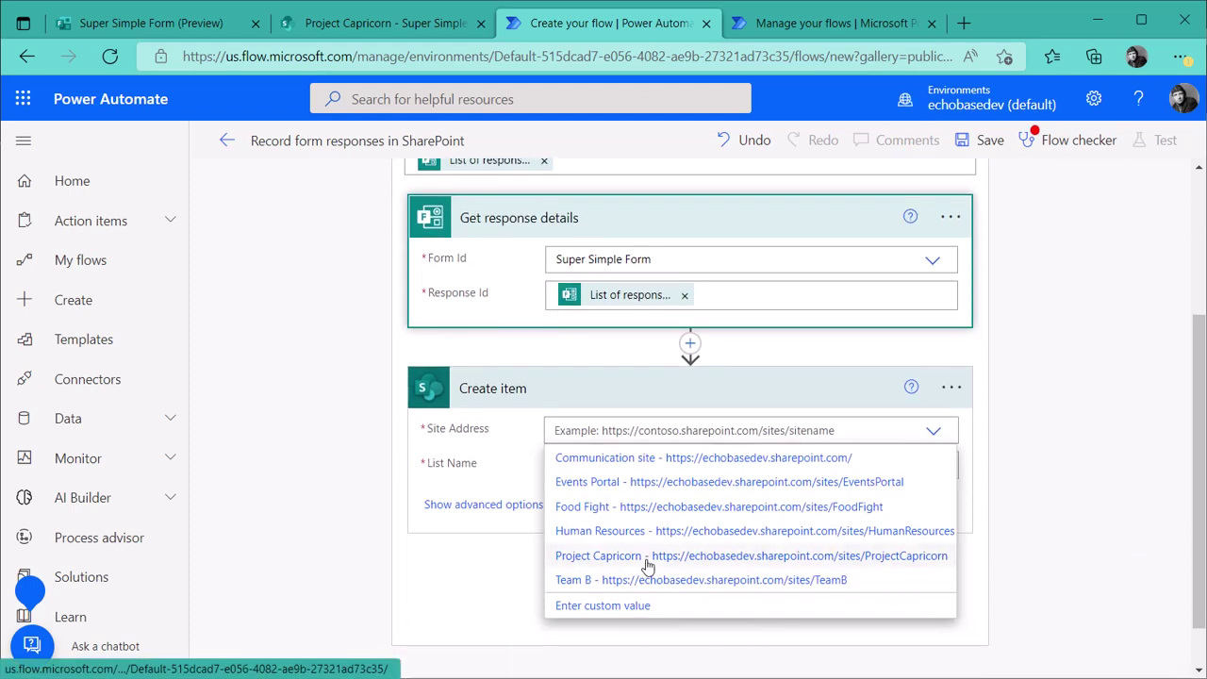
{"action": "left_click", "coordinate": [647, 564]}
{"action": "left_click", "coordinate": [618, 487]}
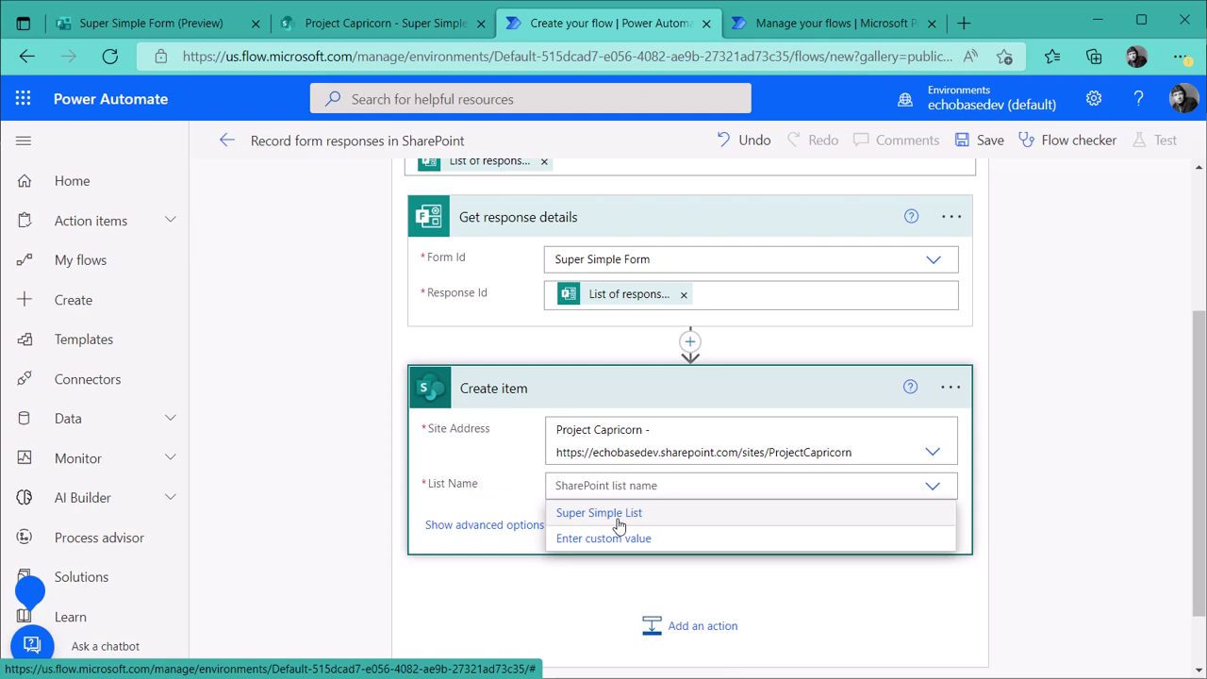
{"action": "left_click", "coordinate": [618, 514]}
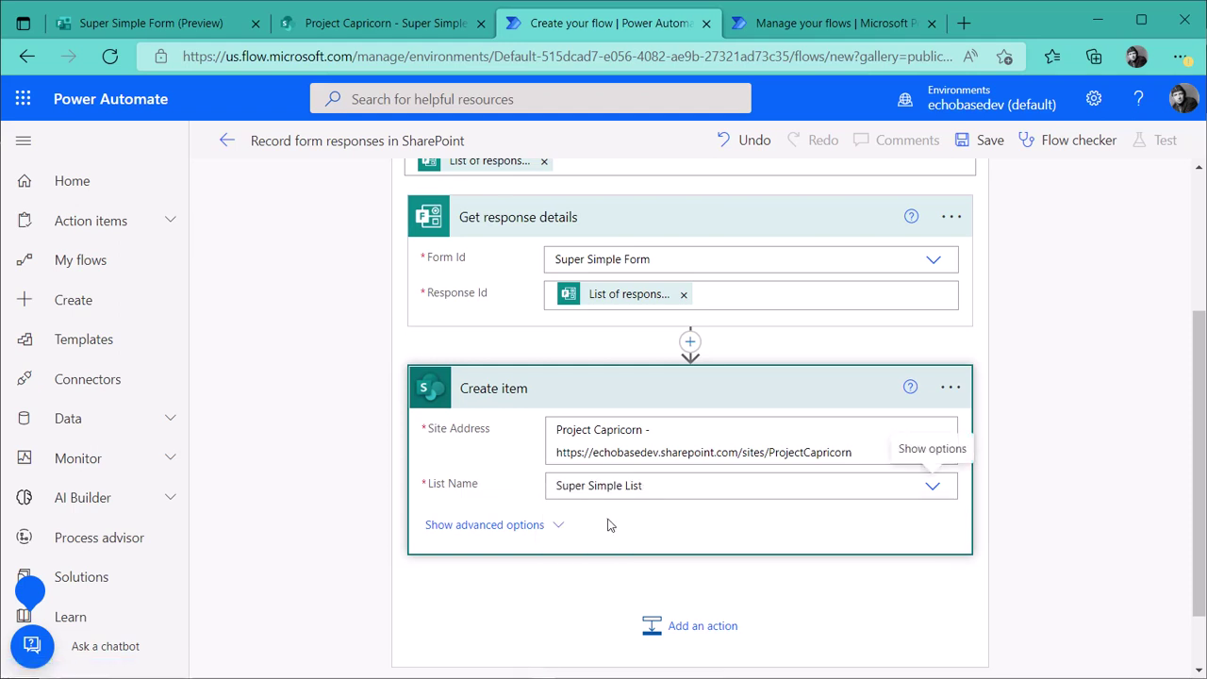
Map the Name? answer to Title and the Color answer to Color.
{"action": "left_click", "coordinate": [585, 521]}
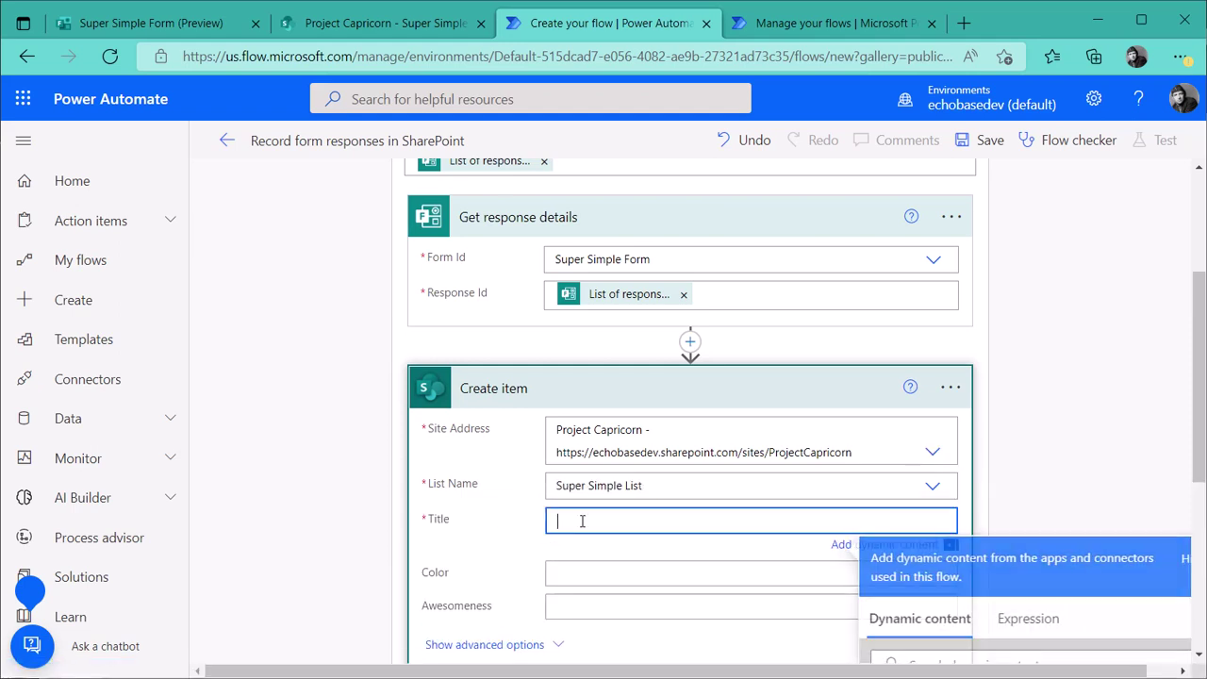
{"action": "left_click", "coordinate": [919, 524]}
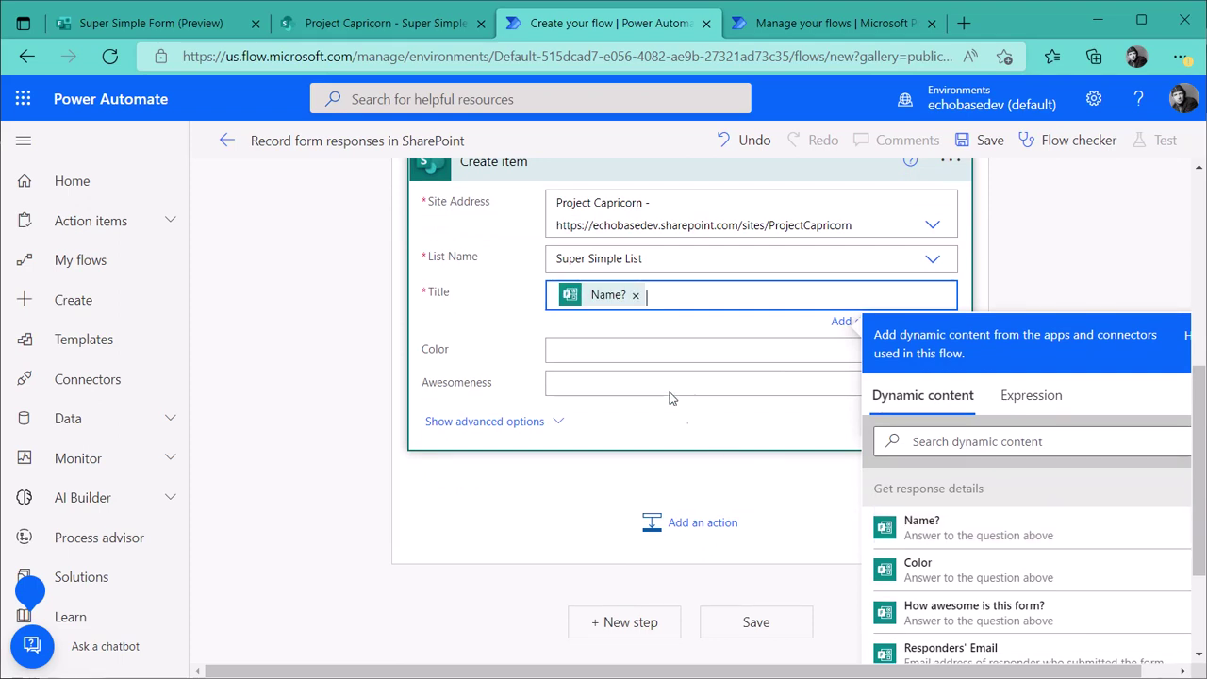
{"action": "left_click", "coordinate": [571, 359]}
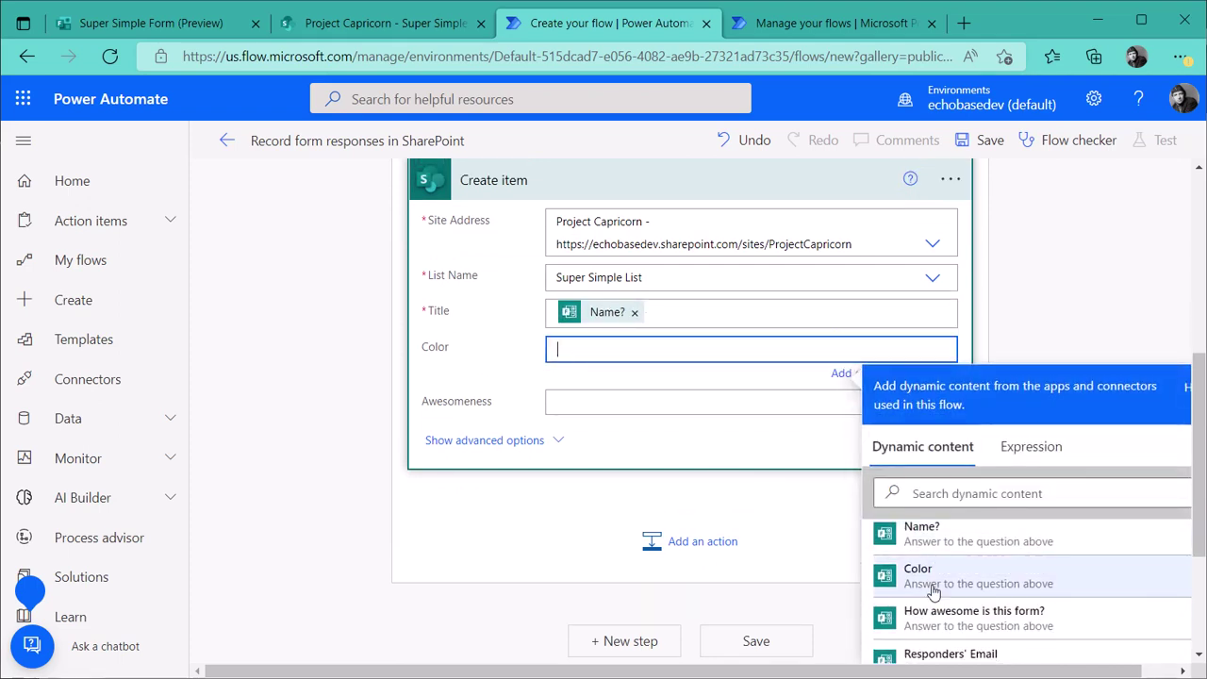
{"action": "left_click", "coordinate": [881, 577]}
Fill Awesomeness with an int() expression of the 'How awesome is this form?' answer.
{"action": "left_click", "coordinate": [554, 405]}
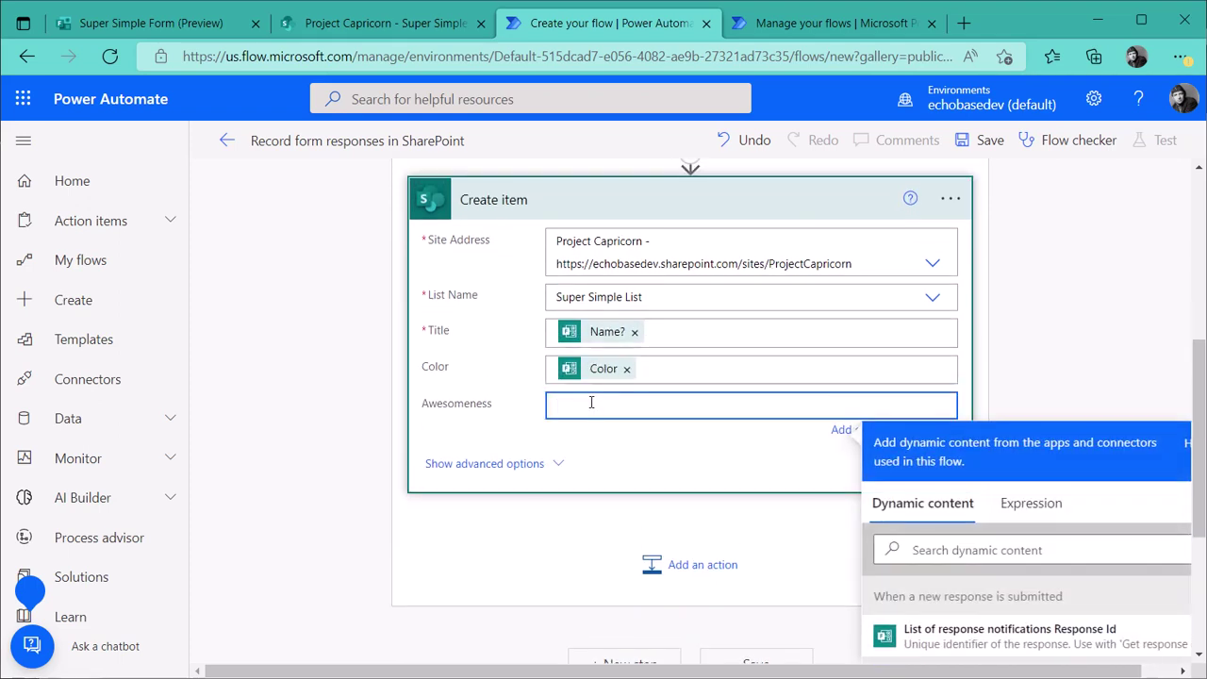
{"action": "scroll", "coordinate": [976, 623], "scroll_direction": "down", "scroll_amount": 2}
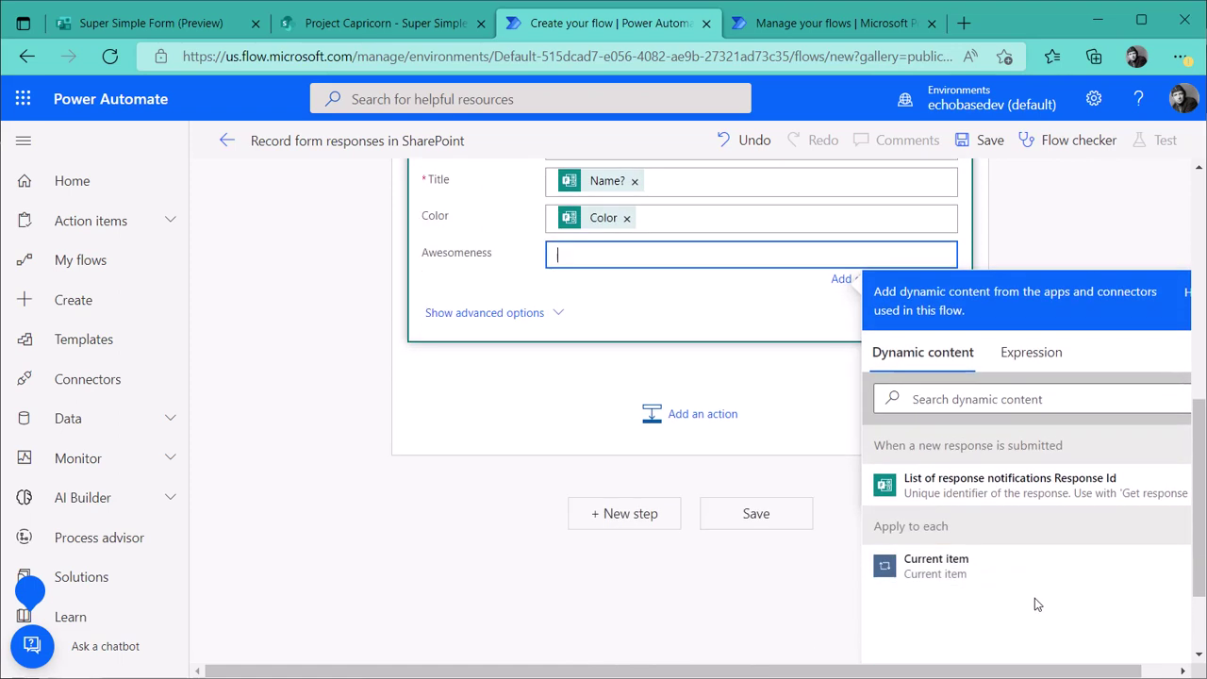
{"action": "left_click", "coordinate": [1047, 352]}
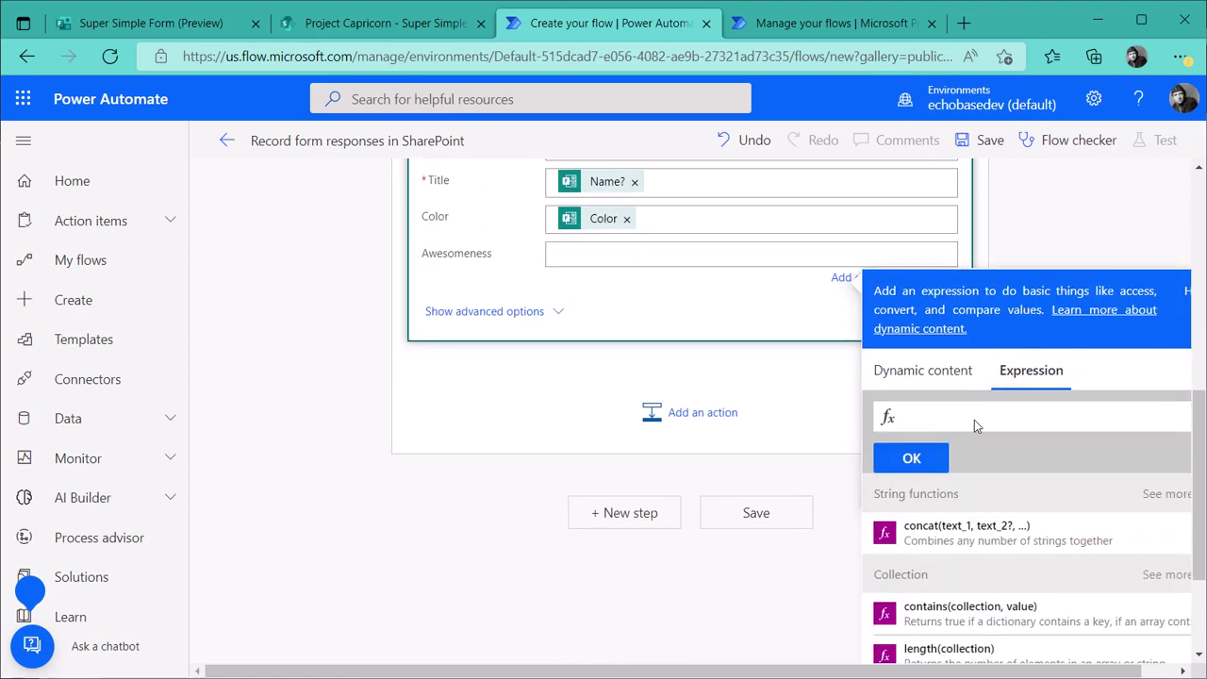
{"action": "type", "text": "int("}
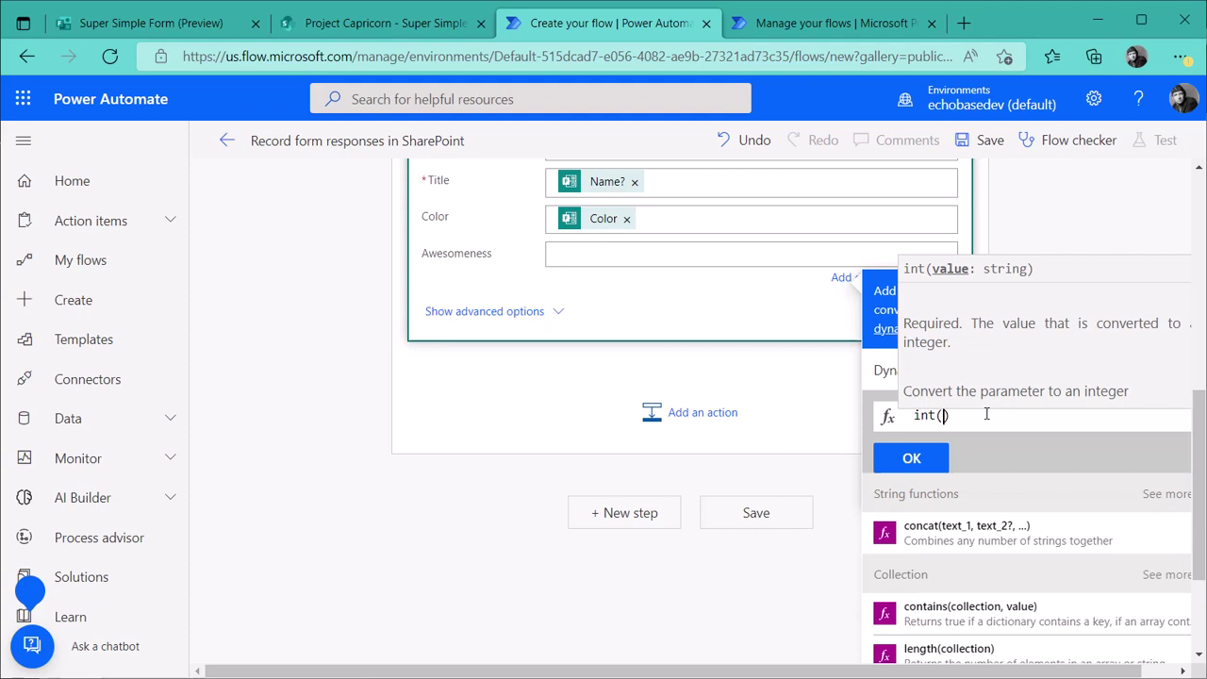
{"action": "left_click", "coordinate": [889, 371]}
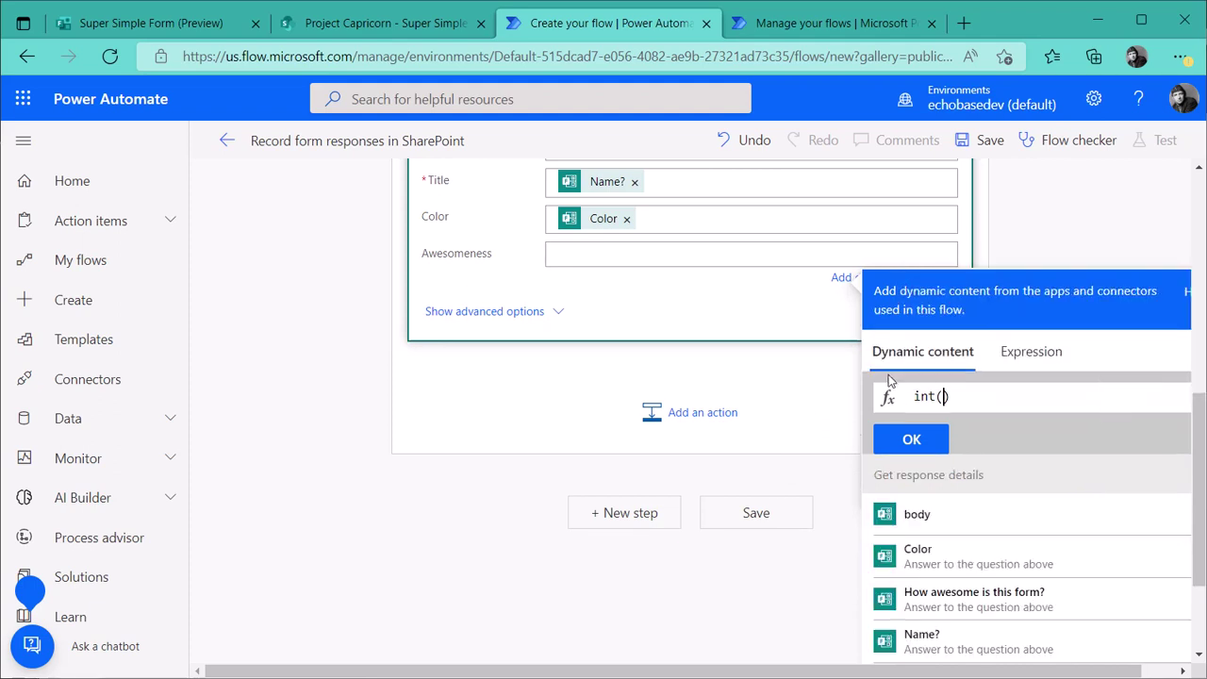
{"action": "left_click", "coordinate": [955, 603]}
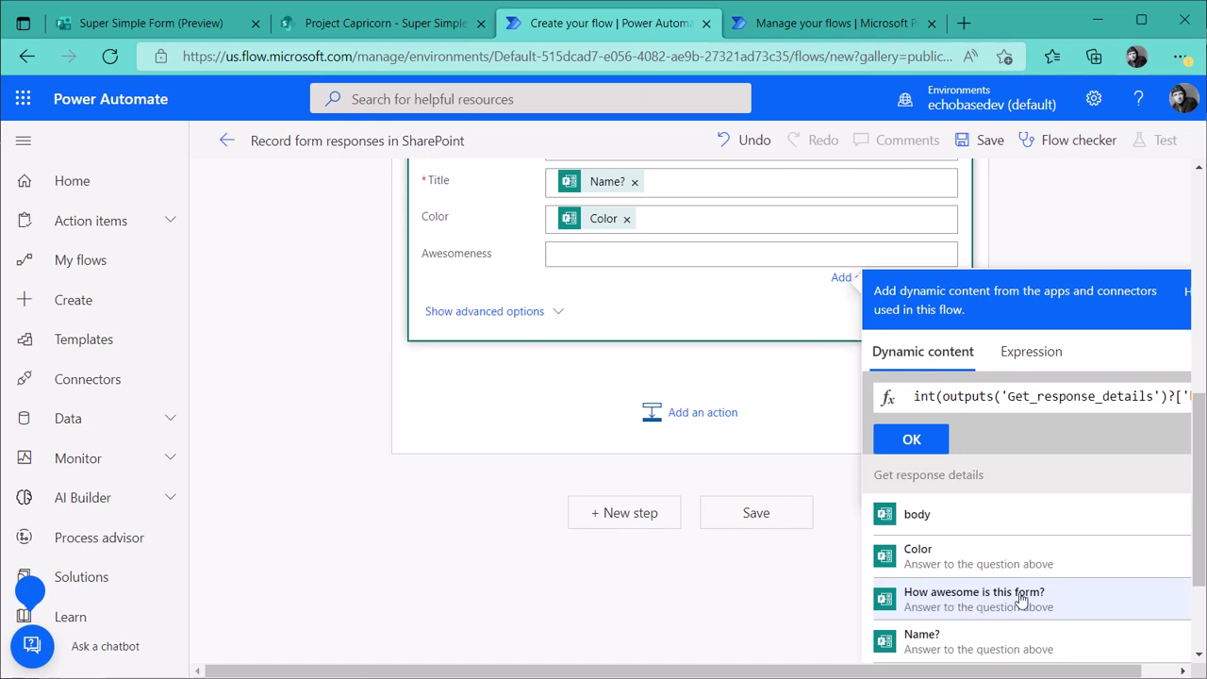
{"action": "left_click", "coordinate": [911, 438]}
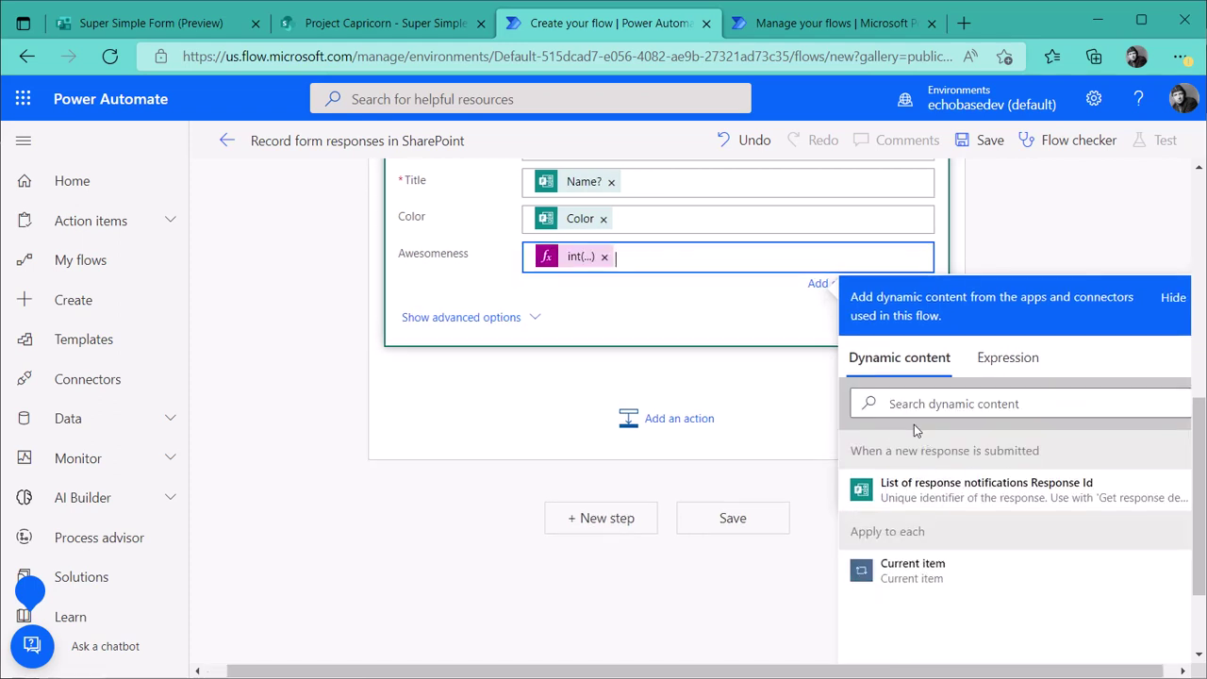
Save the flow, go back to its details page, and return to the form preview.
{"action": "left_click", "coordinate": [990, 140]}
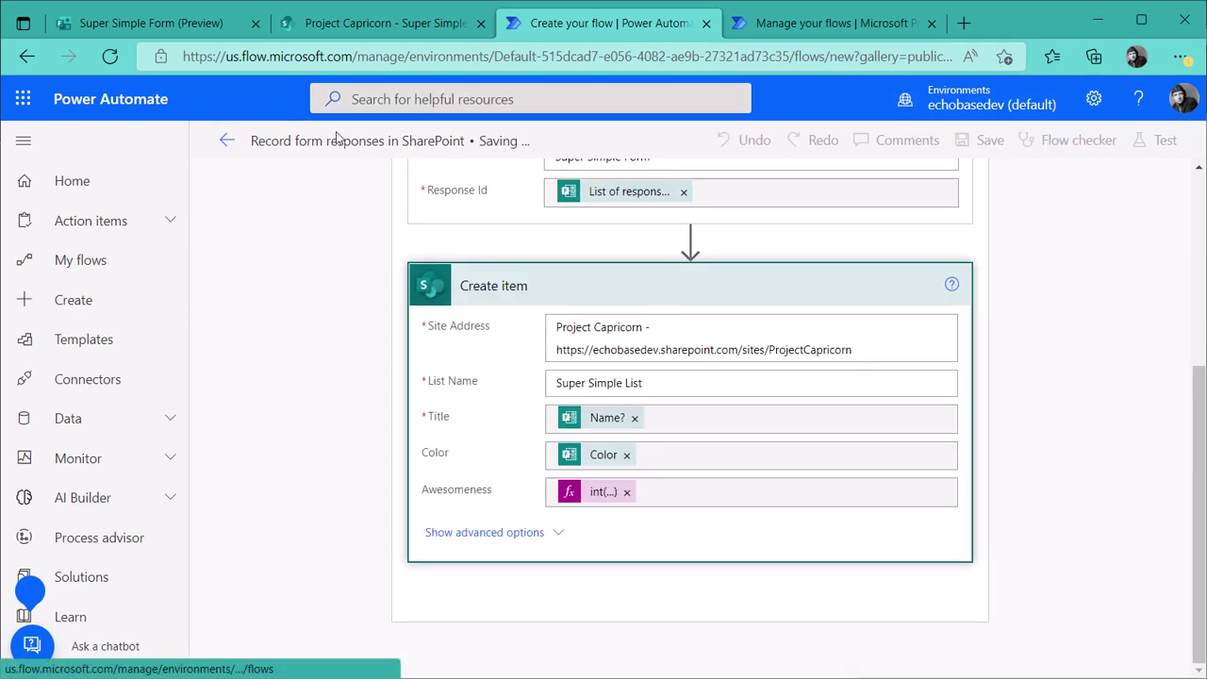
{"action": "left_click", "coordinate": [230, 142]}
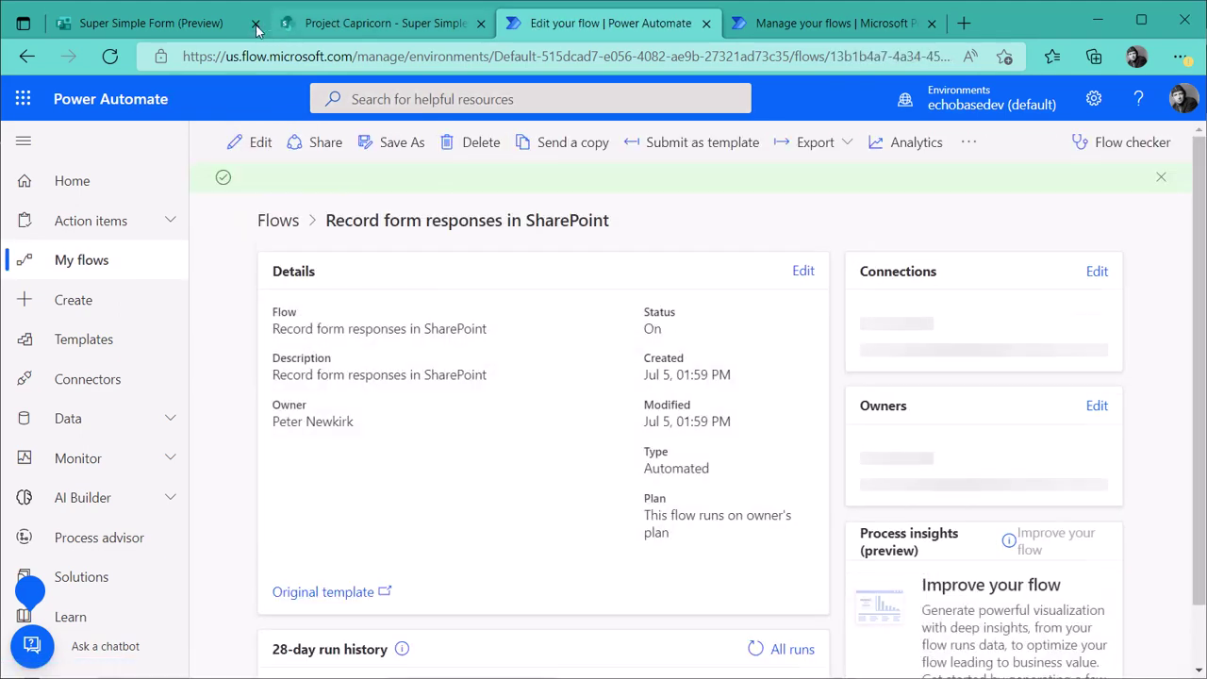
{"action": "left_click", "coordinate": [192, 23]}
{"action": "left_click", "coordinate": [306, 264]}
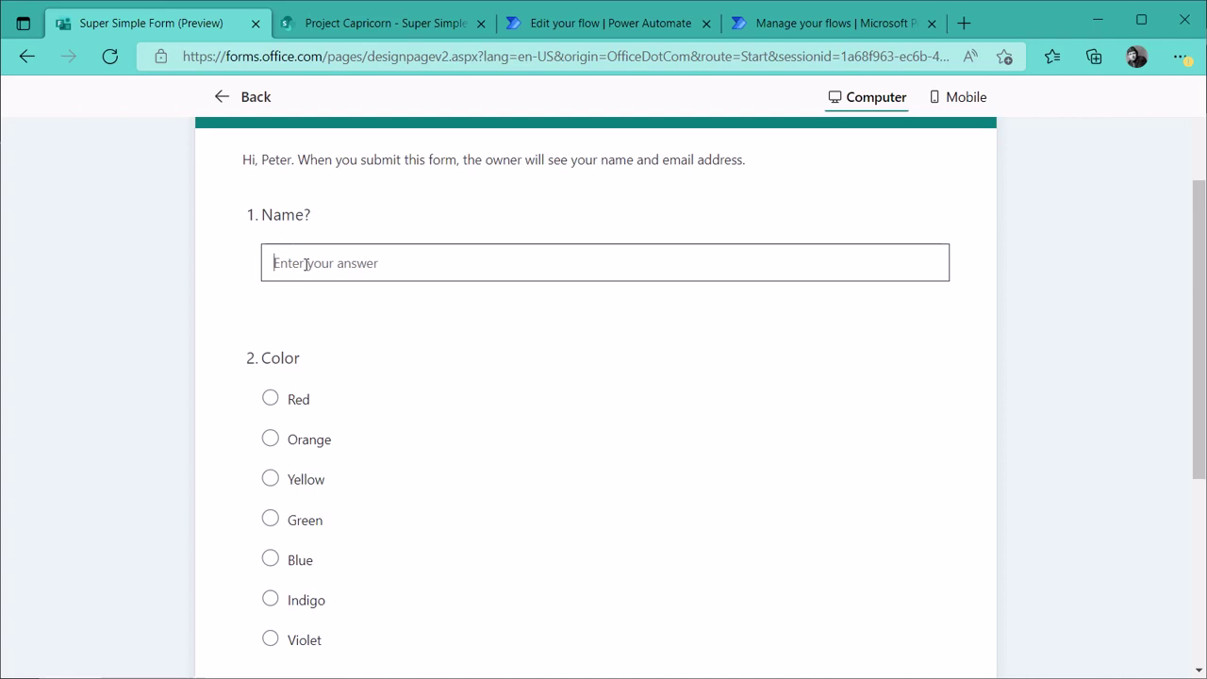
Submit a test response with a name, Yellow and two stars, then return to the flow details.
{"action": "type", "text": "Louise"}
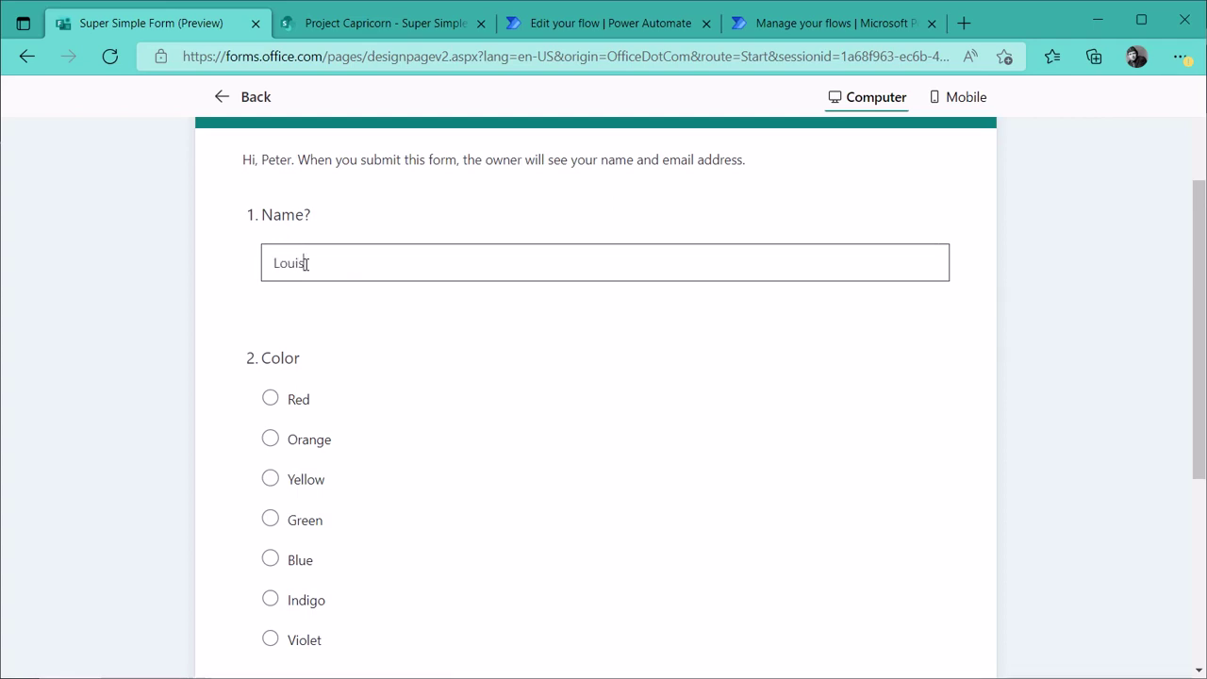
{"action": "left_click", "coordinate": [269, 478]}
{"action": "scroll", "coordinate": [320, 495], "scroll_direction": "down", "scroll_amount": 5}
{"action": "left_click", "coordinate": [314, 407]}
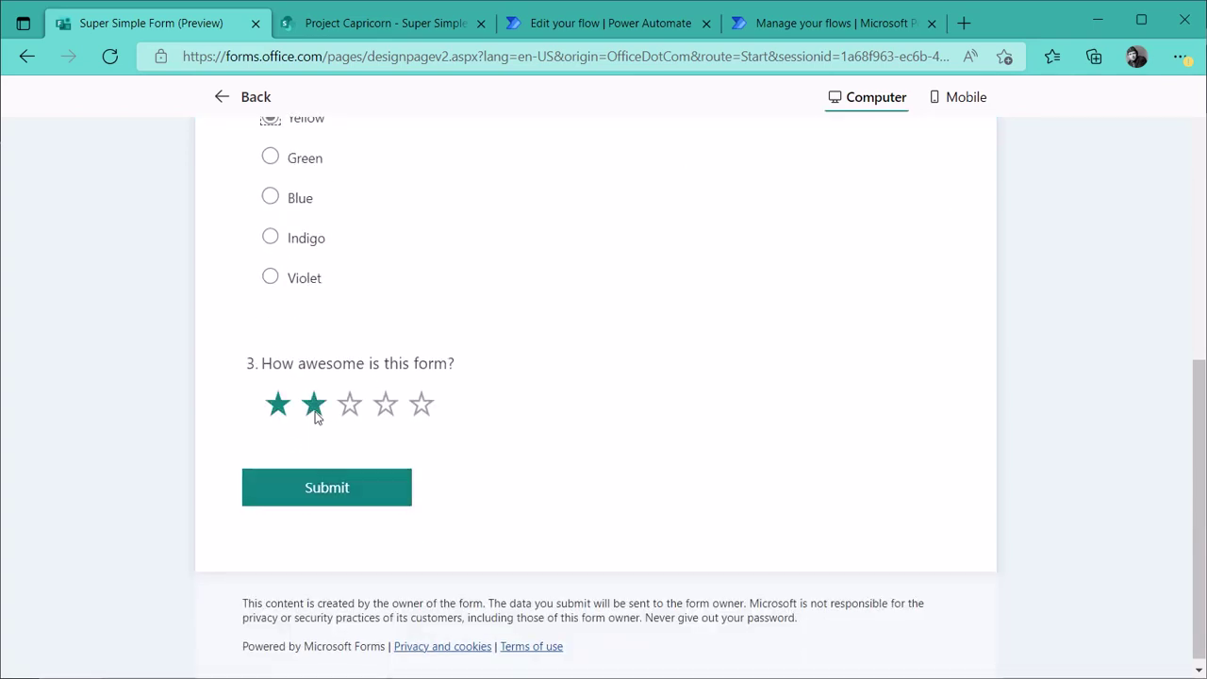
{"action": "left_click", "coordinate": [329, 489]}
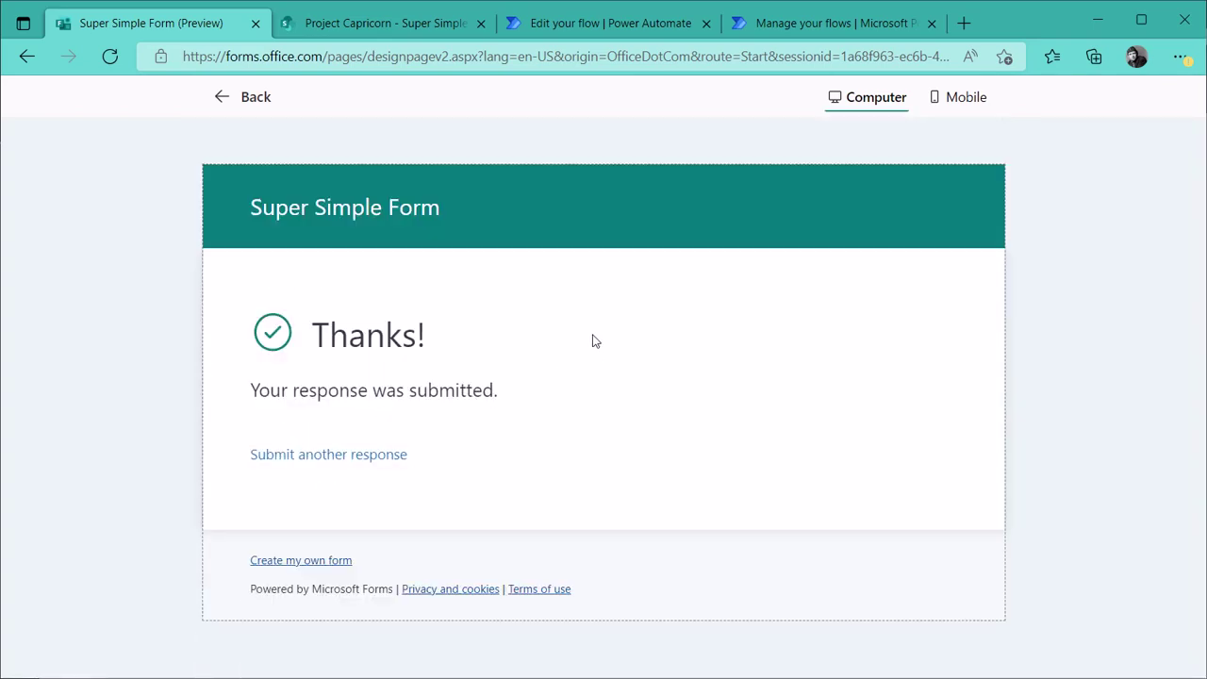
{"action": "left_click", "coordinate": [608, 28]}
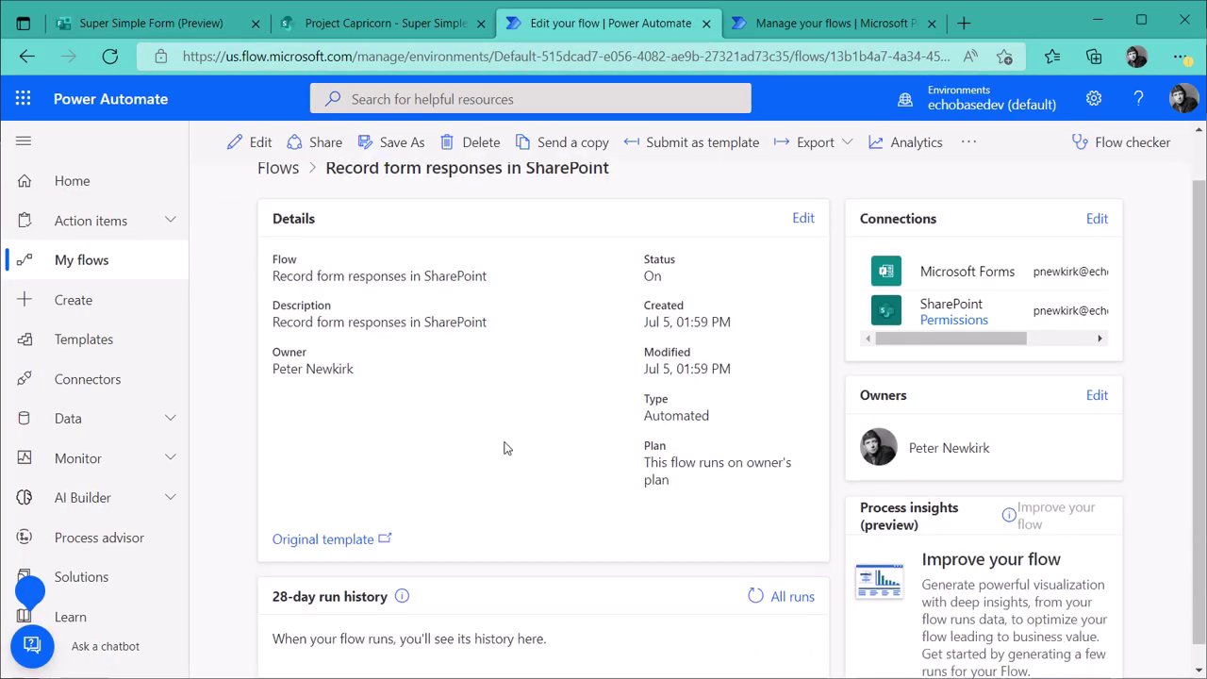
Refresh the run history and open the Succeeded run with its new-response trigger expanded.
{"action": "scroll", "coordinate": [502, 439], "scroll_direction": "down", "scroll_amount": 1}
{"action": "left_click", "coordinate": [755, 573]}
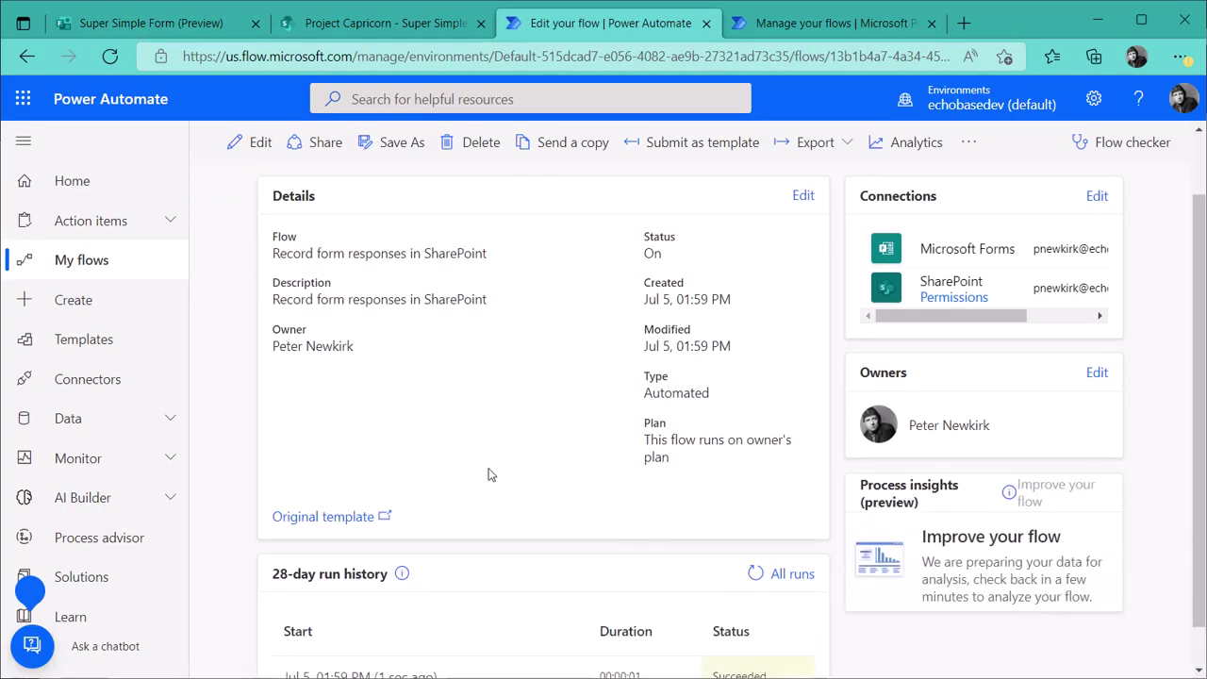
{"action": "scroll", "coordinate": [488, 471], "scroll_direction": "down", "scroll_amount": 1}
{"action": "left_click", "coordinate": [345, 631]}
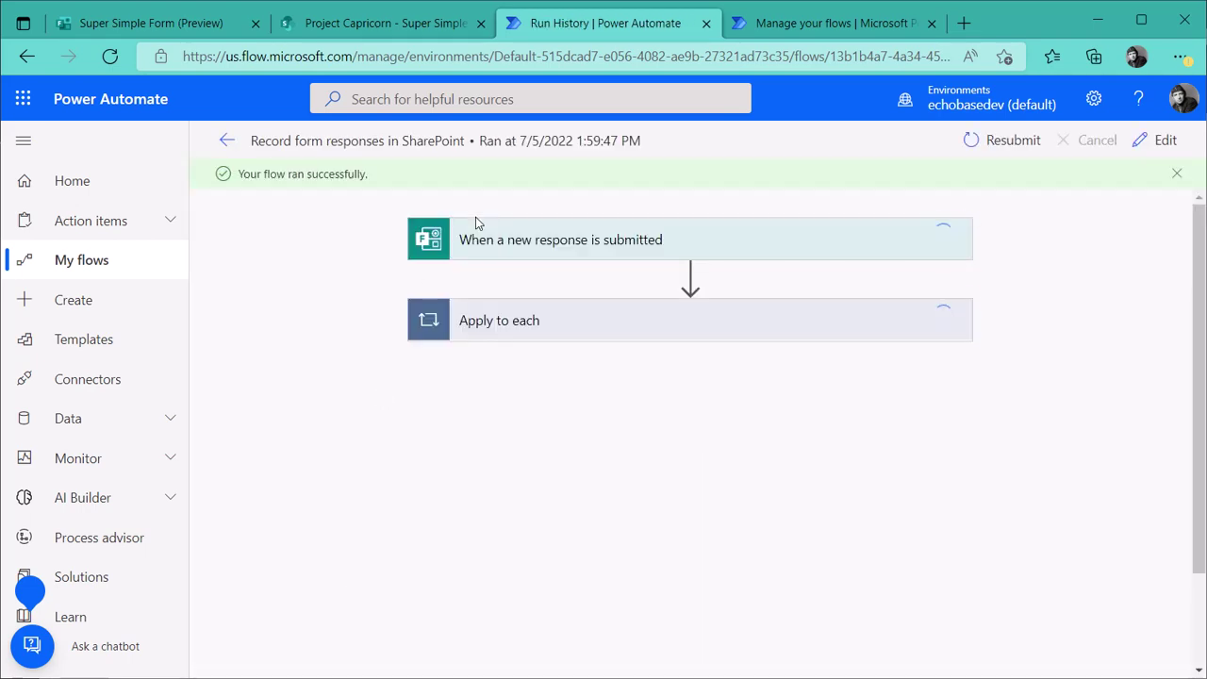
{"action": "left_click", "coordinate": [744, 236]}
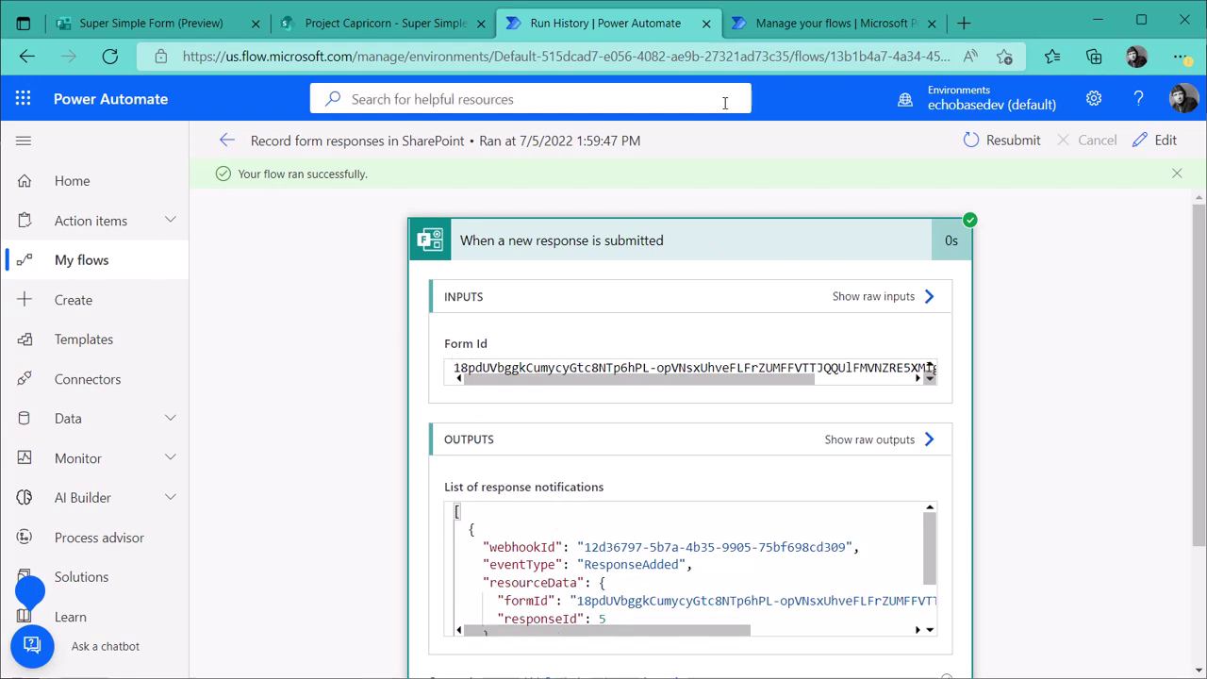
Create an automated cloud flow named 'When a response is submitted' using the Forms new-response trigger.
{"action": "left_click", "coordinate": [816, 31]}
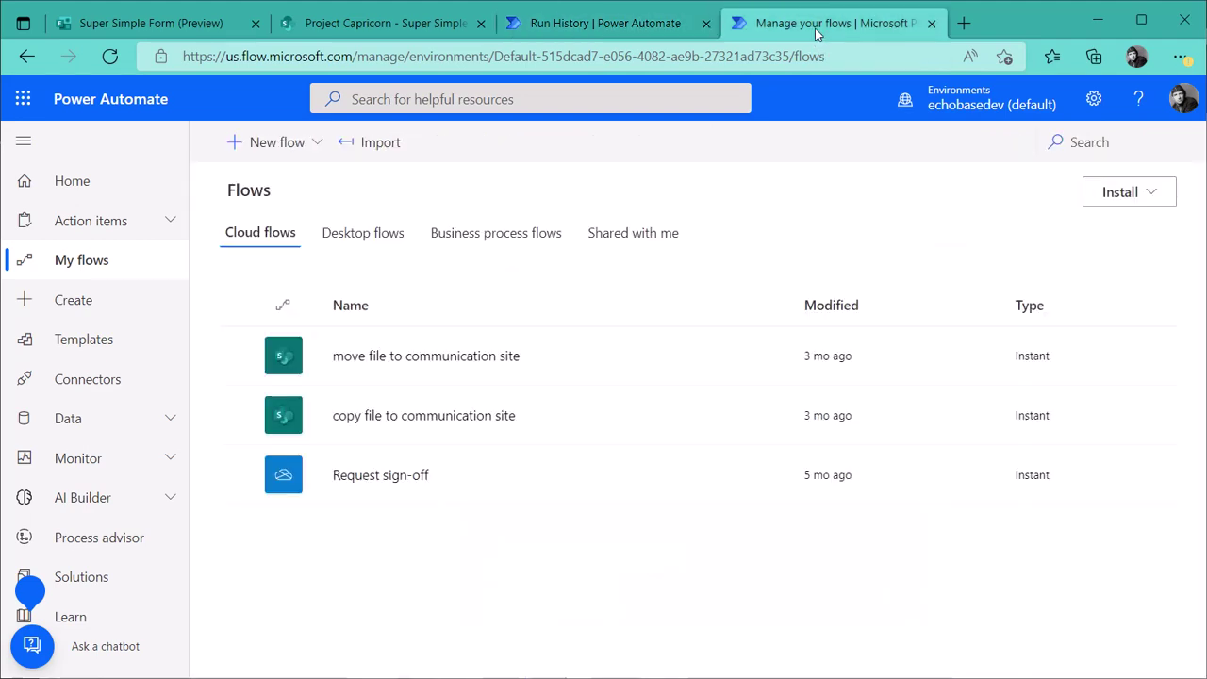
{"action": "left_click", "coordinate": [283, 143]}
{"action": "left_click", "coordinate": [284, 313]}
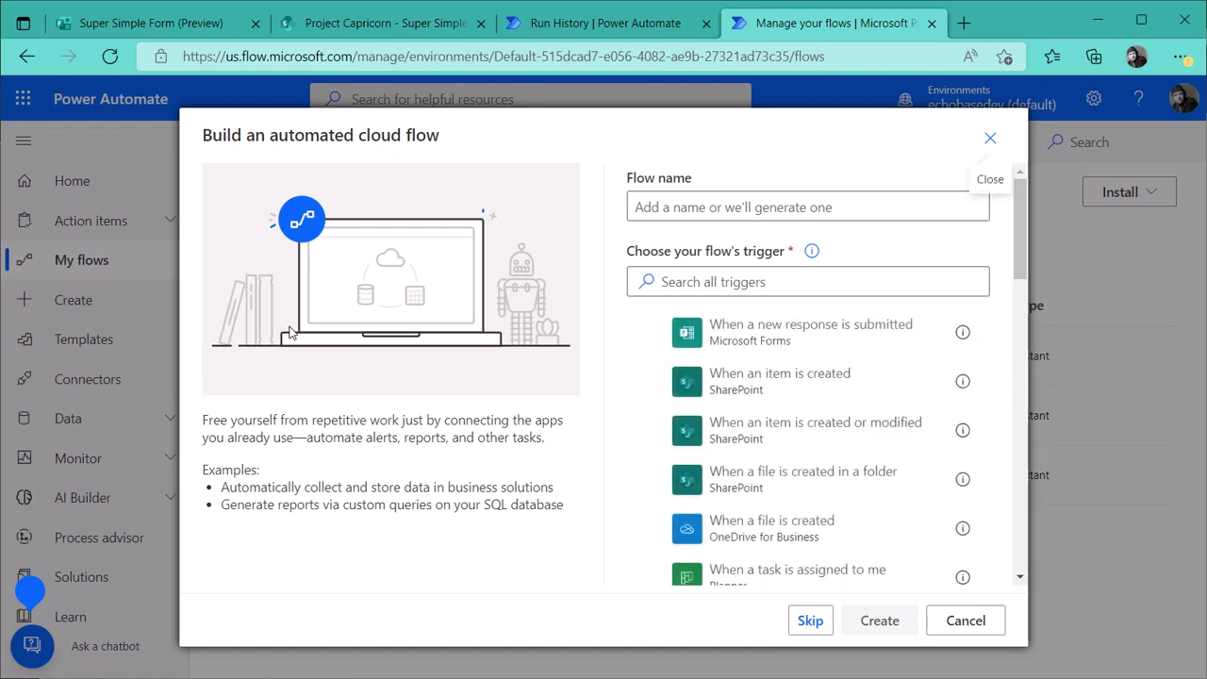
{"action": "left_click", "coordinate": [660, 335]}
{"action": "left_click", "coordinate": [671, 207]}
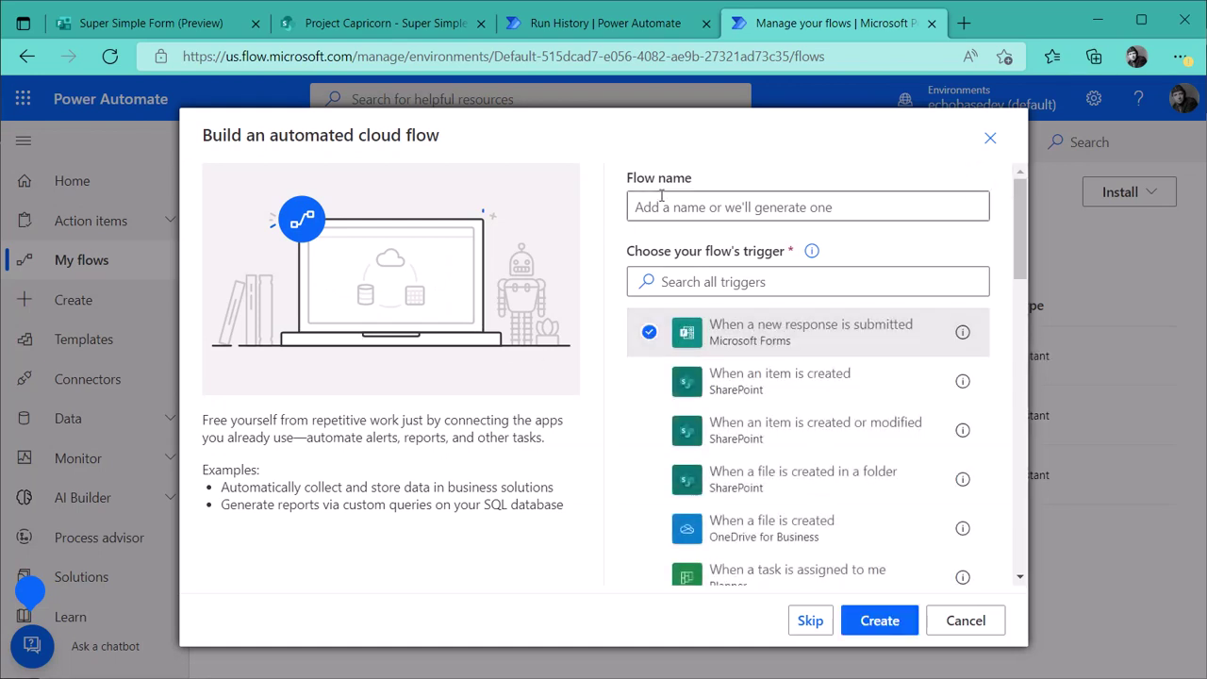
{"action": "type", "text": "When a response is submitted"}
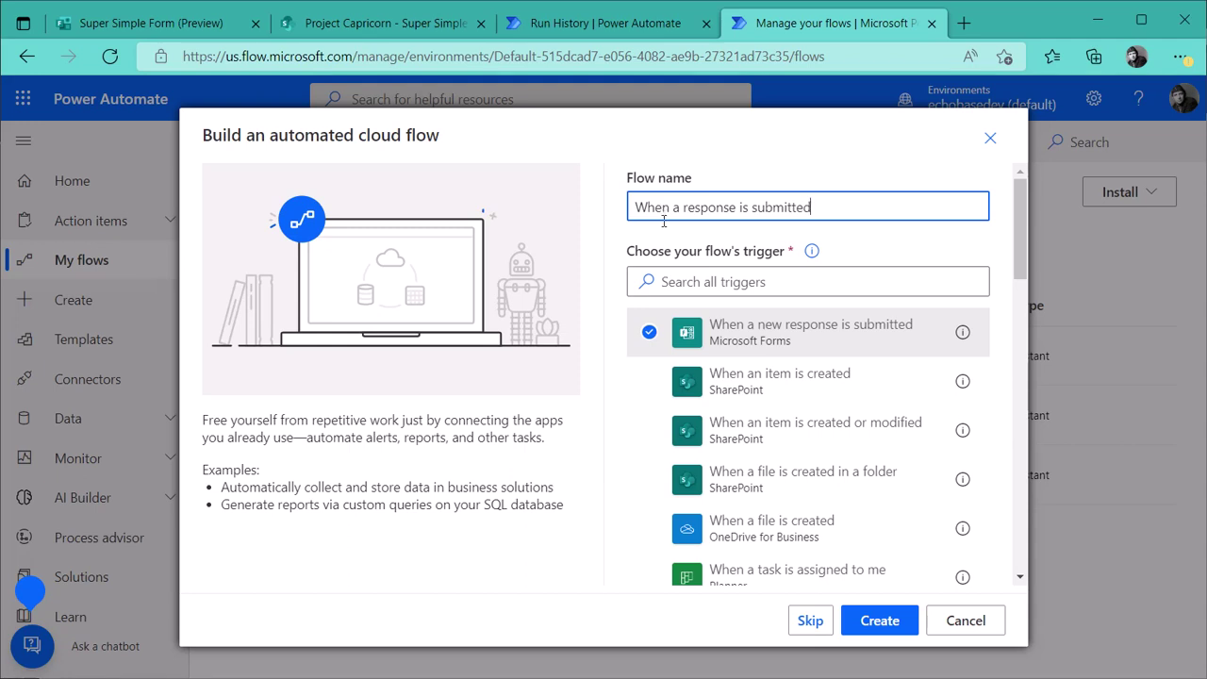
{"action": "left_click", "coordinate": [876, 620]}
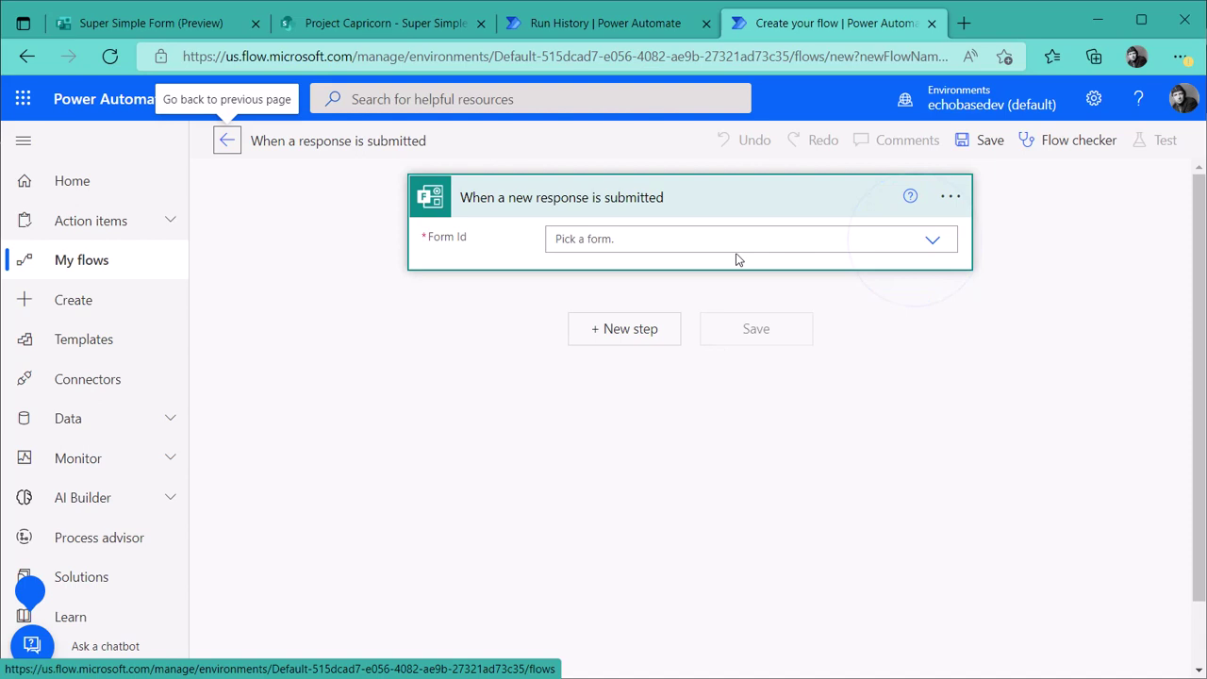
Set the trigger's Form Id to Super Simple Form and add a Get response details action.
{"action": "left_click", "coordinate": [803, 237]}
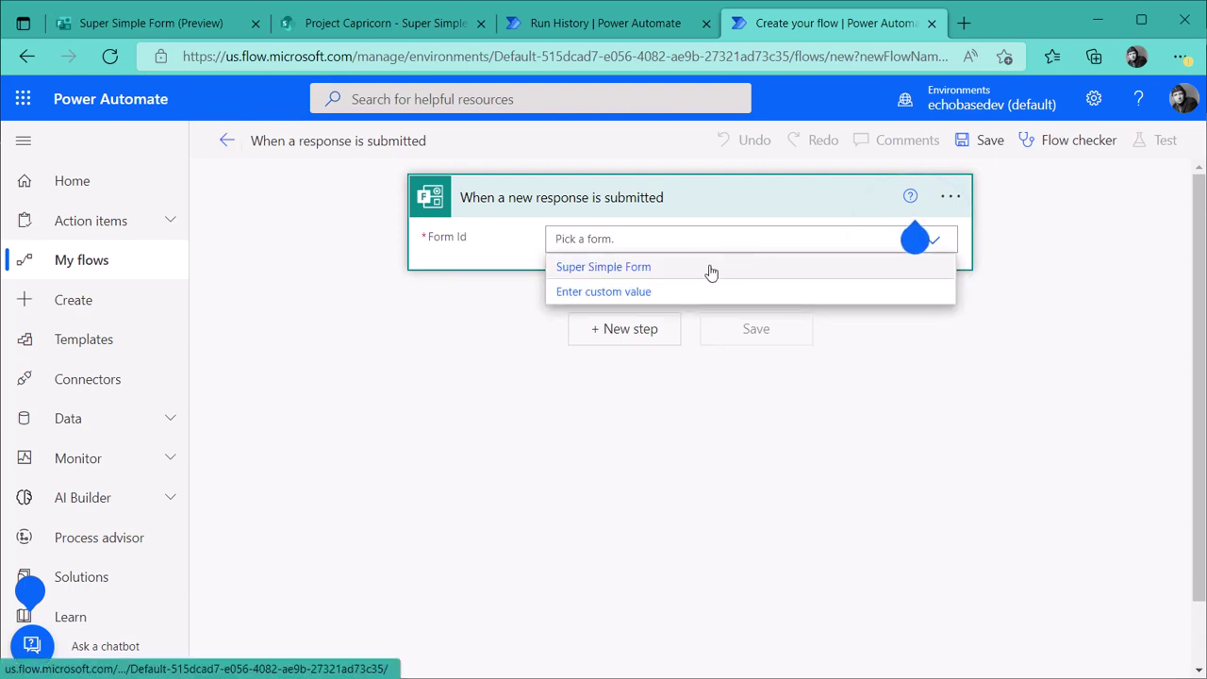
{"action": "left_click", "coordinate": [695, 270]}
{"action": "left_click", "coordinate": [640, 325]}
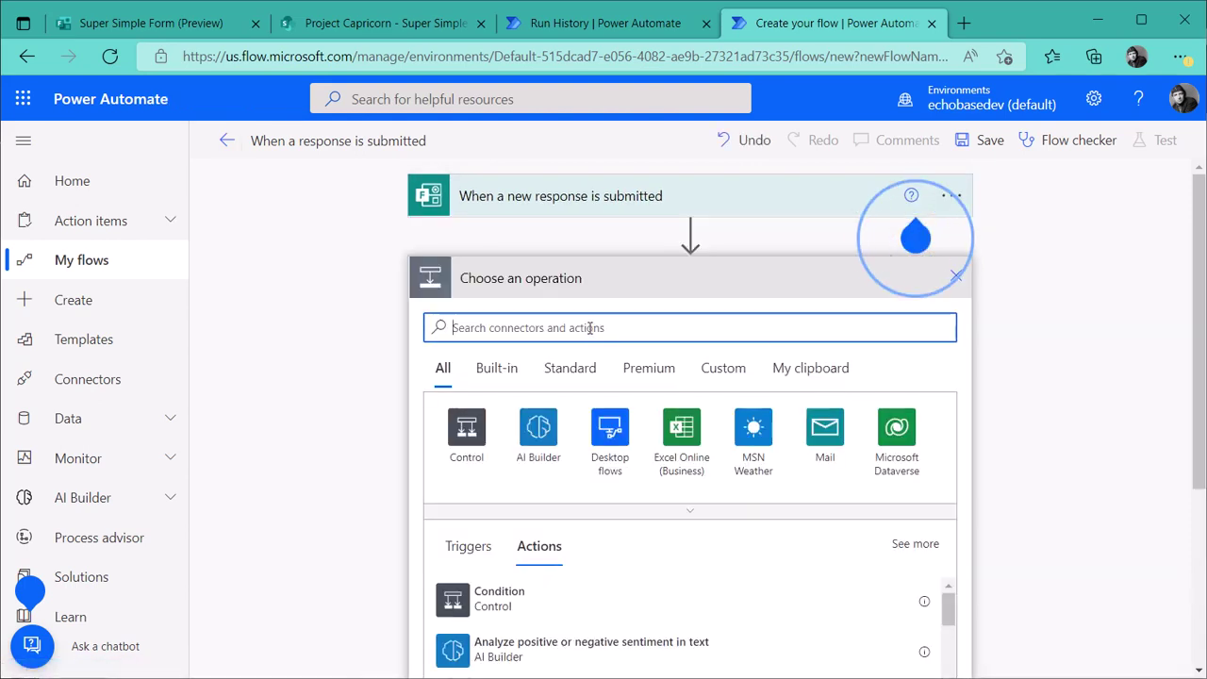
{"action": "type", "text": "get "}
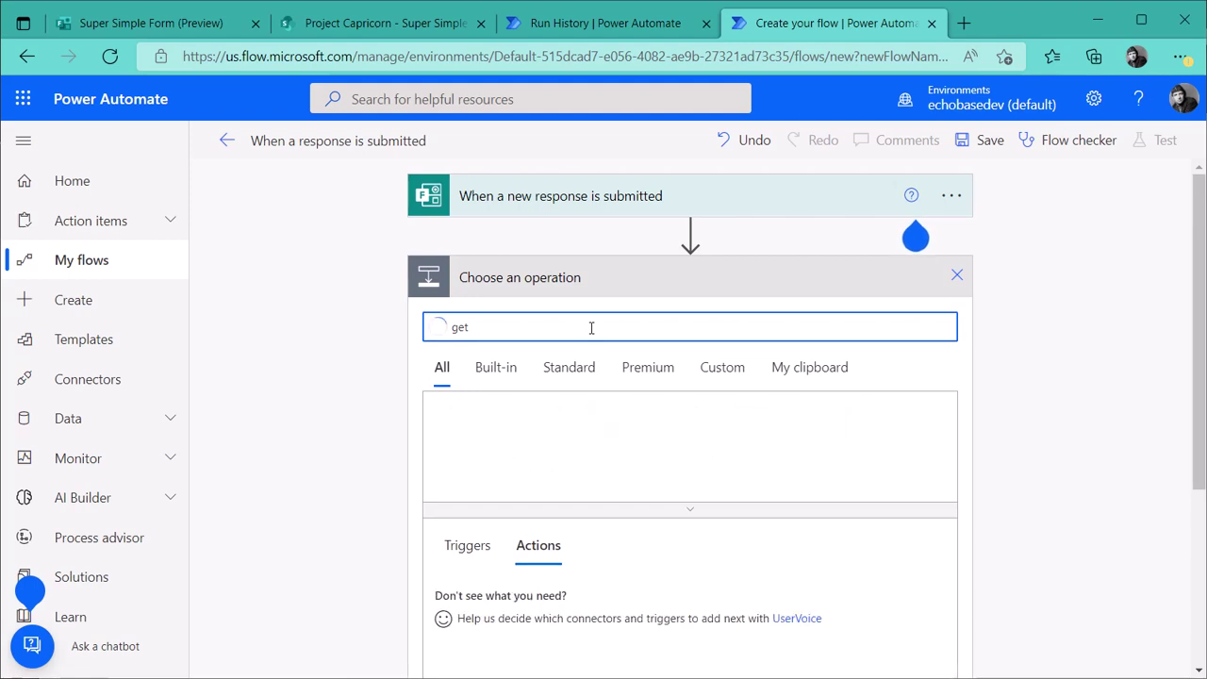
{"action": "type", "text": "detail"}
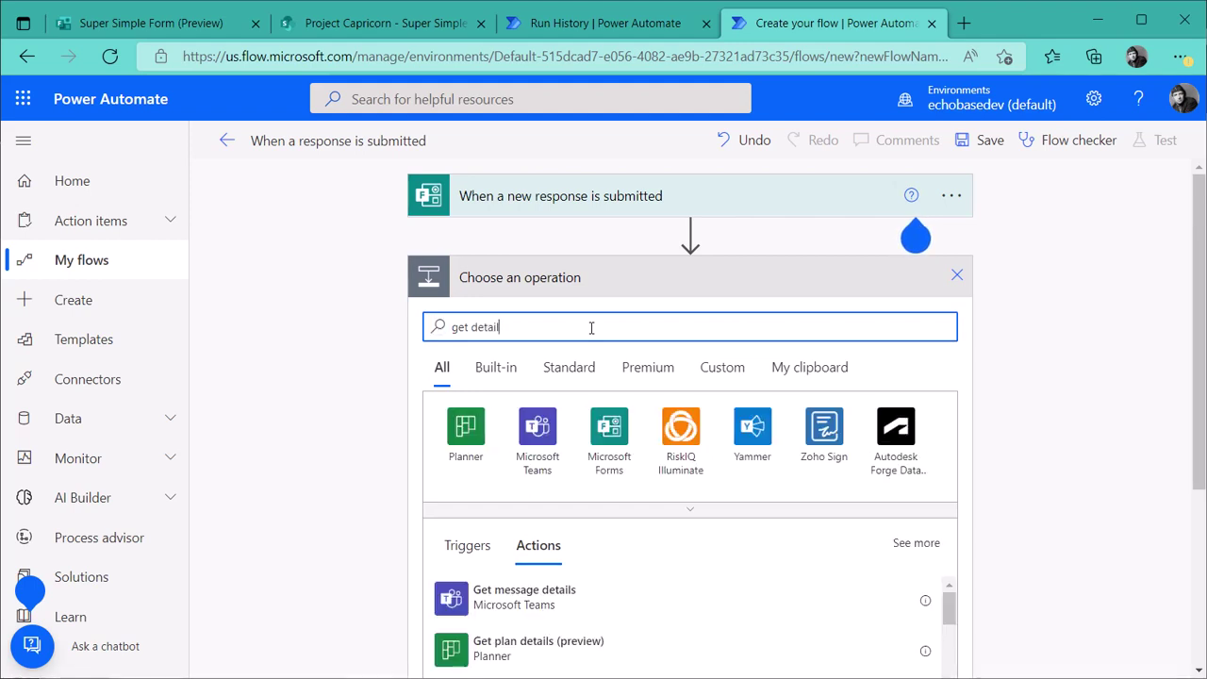
{"action": "scroll", "coordinate": [590, 558], "scroll_direction": "down", "scroll_amount": 3}
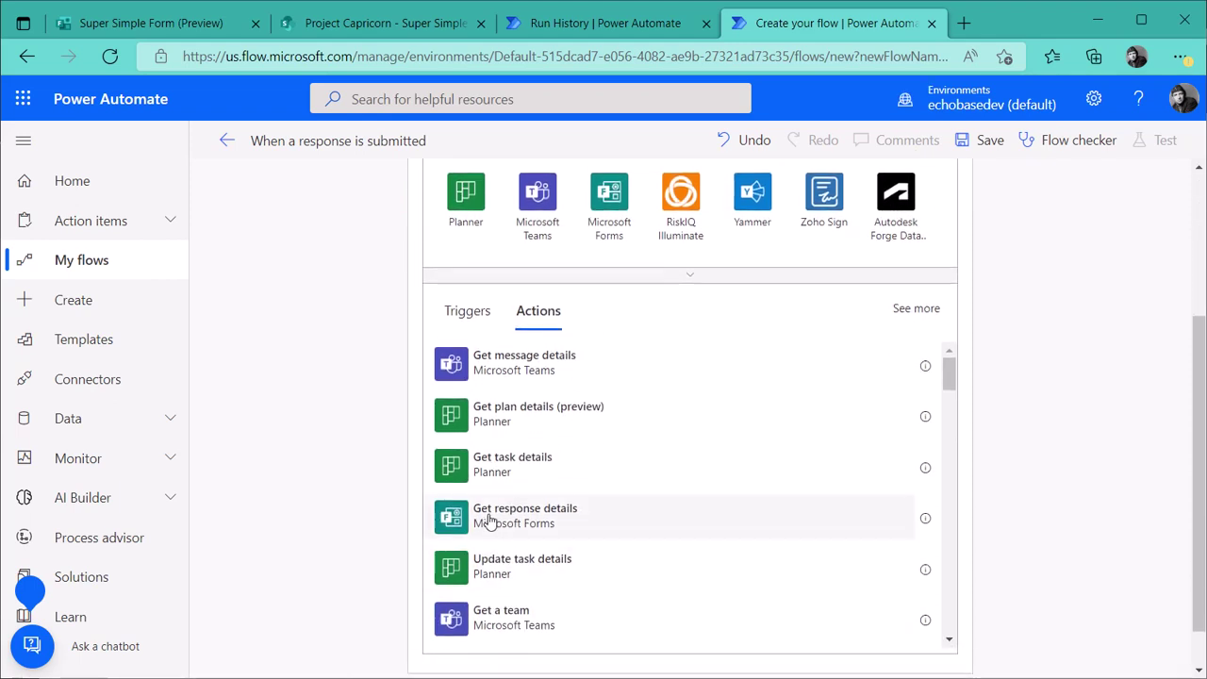
{"action": "left_click", "coordinate": [524, 514]}
Give Get response details Super Simple Form and the trigger's Response Id, then save.
{"action": "left_click", "coordinate": [568, 320]}
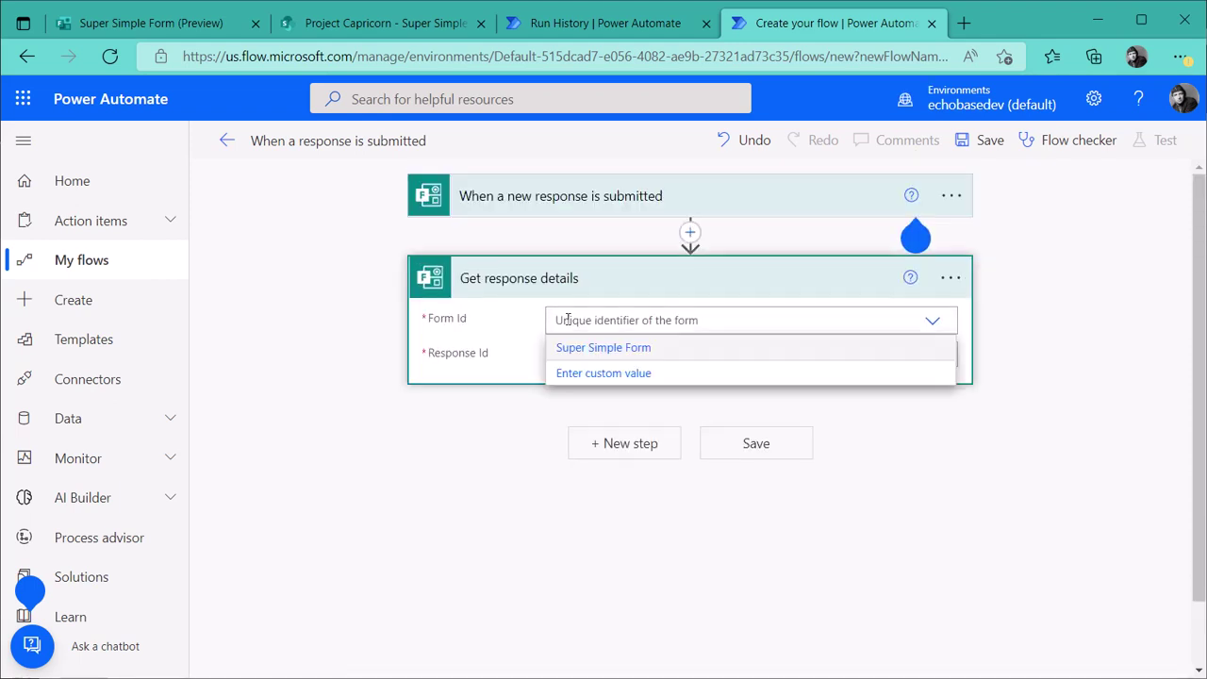
{"action": "left_click", "coordinate": [570, 349]}
{"action": "left_click", "coordinate": [651, 355]}
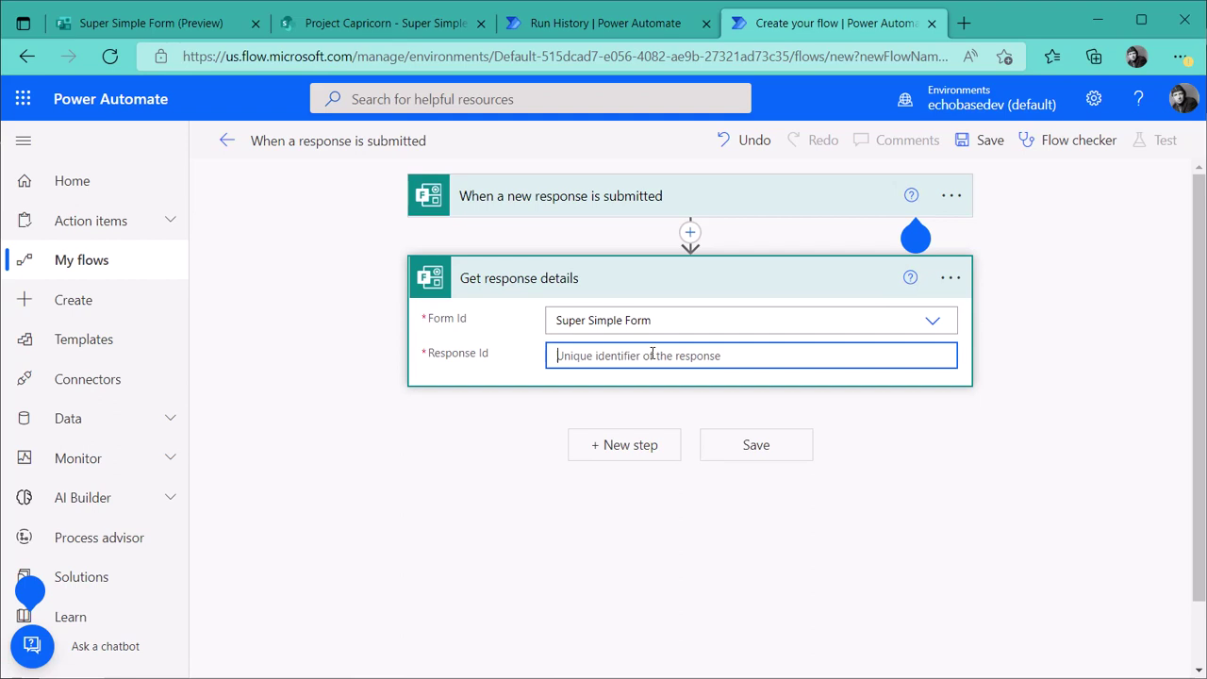
{"action": "left_click", "coordinate": [891, 583]}
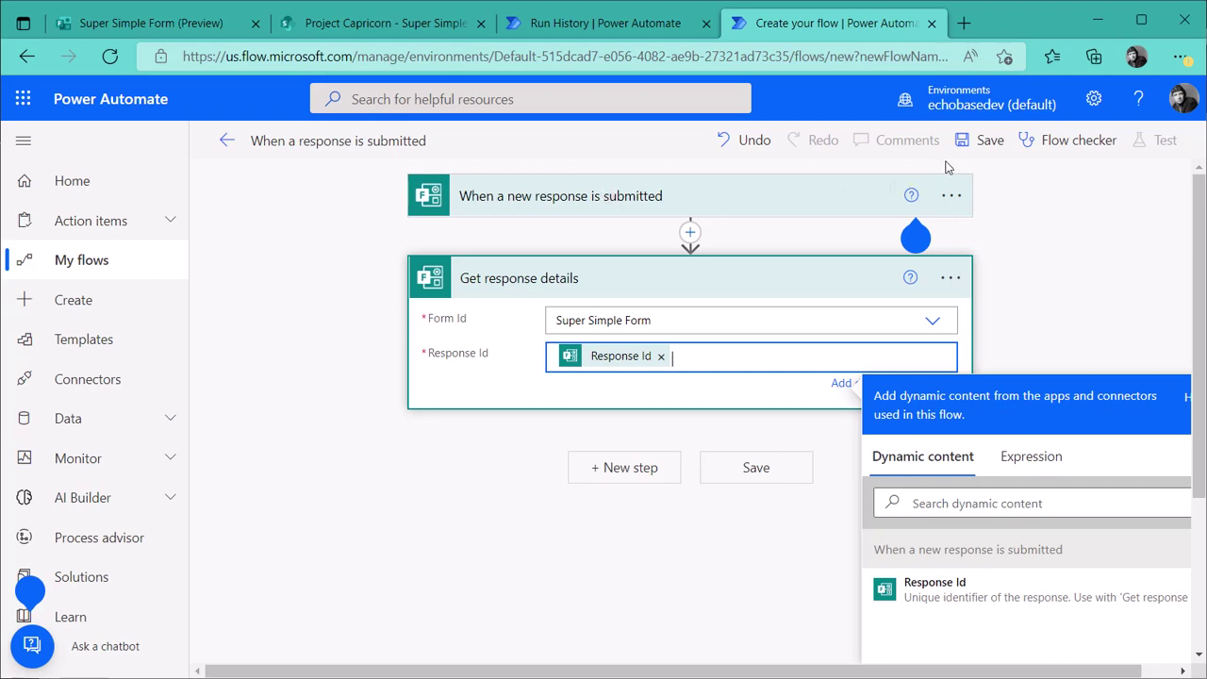
{"action": "left_click", "coordinate": [971, 143]}
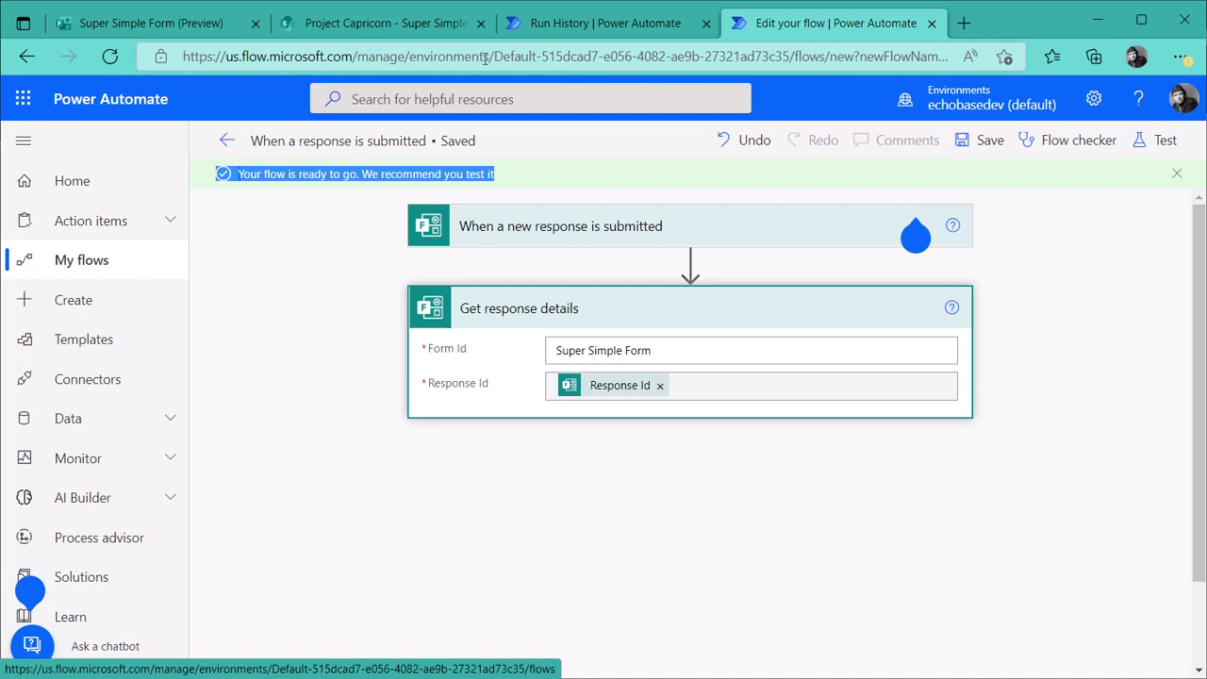
Submit a fresh Super Simple Form response with a name, Blue and a four-star rating.
{"action": "left_click", "coordinate": [135, 13]}
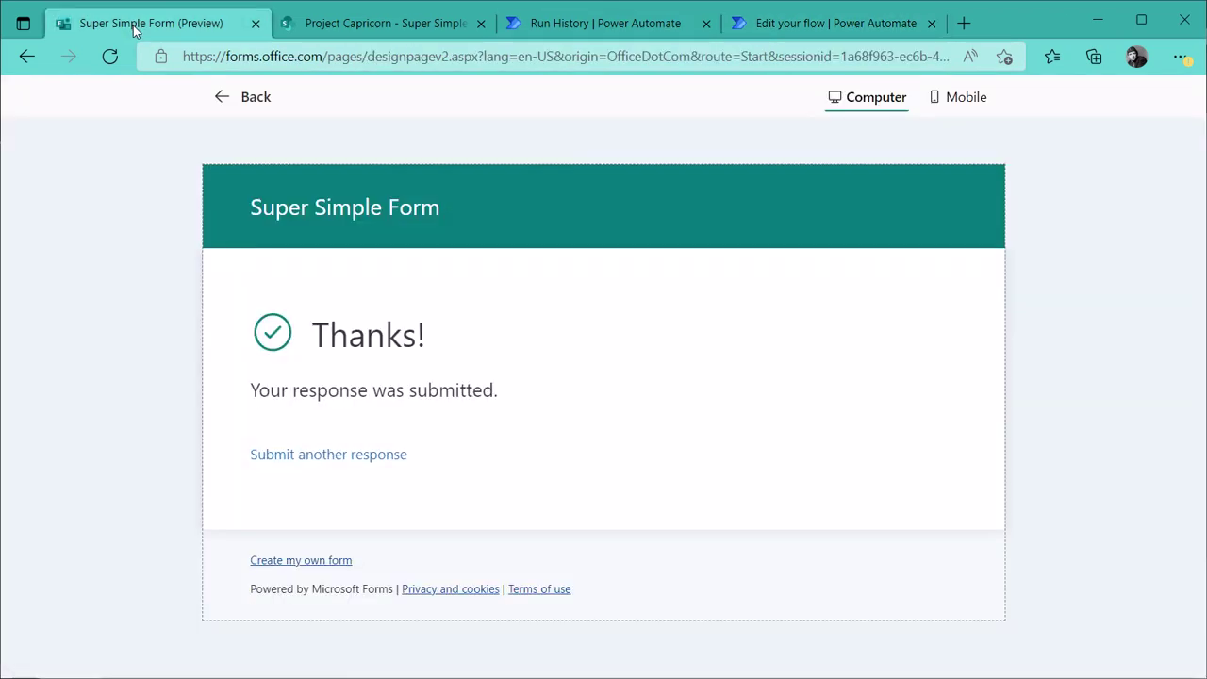
{"action": "left_click", "coordinate": [325, 450]}
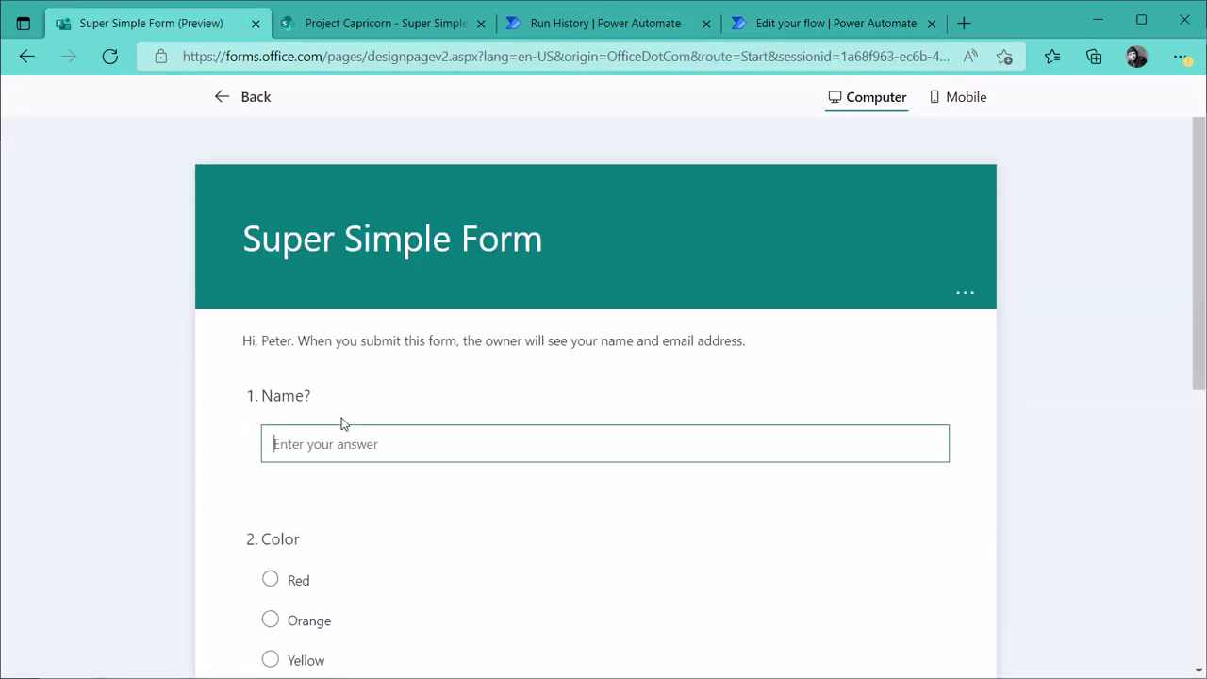
{"action": "type", "text": "Otto"}
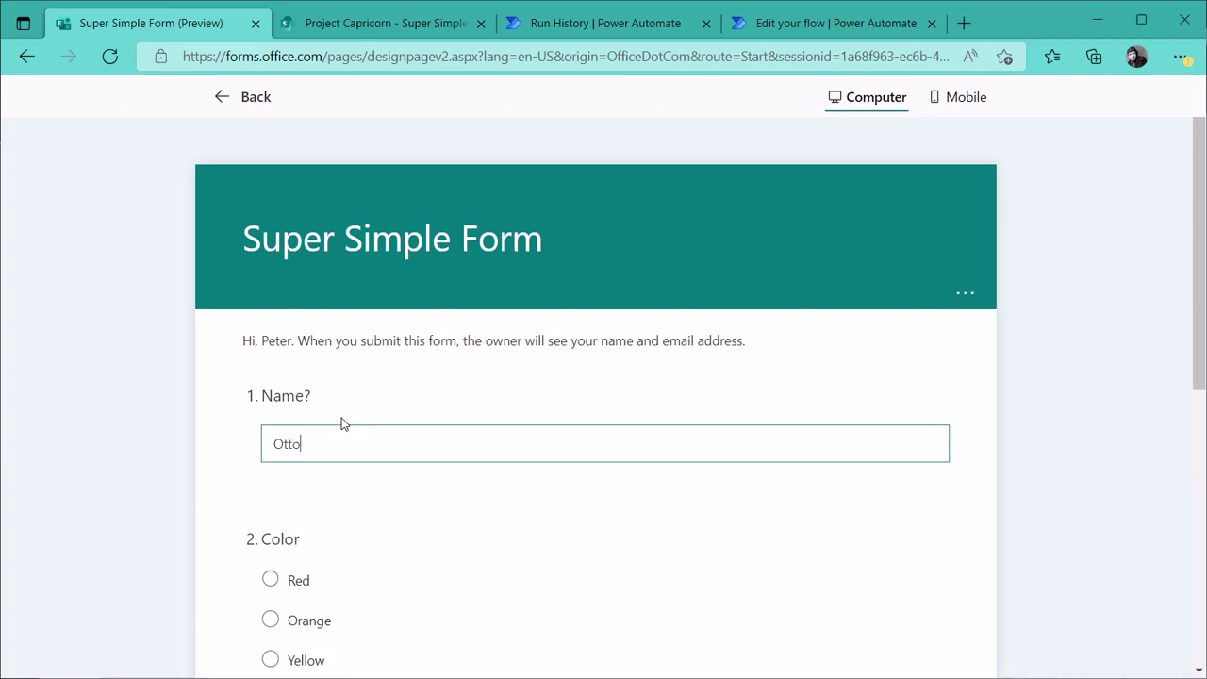
{"action": "scroll", "coordinate": [311, 528], "scroll_direction": "down", "scroll_amount": 3}
{"action": "left_click", "coordinate": [269, 465]}
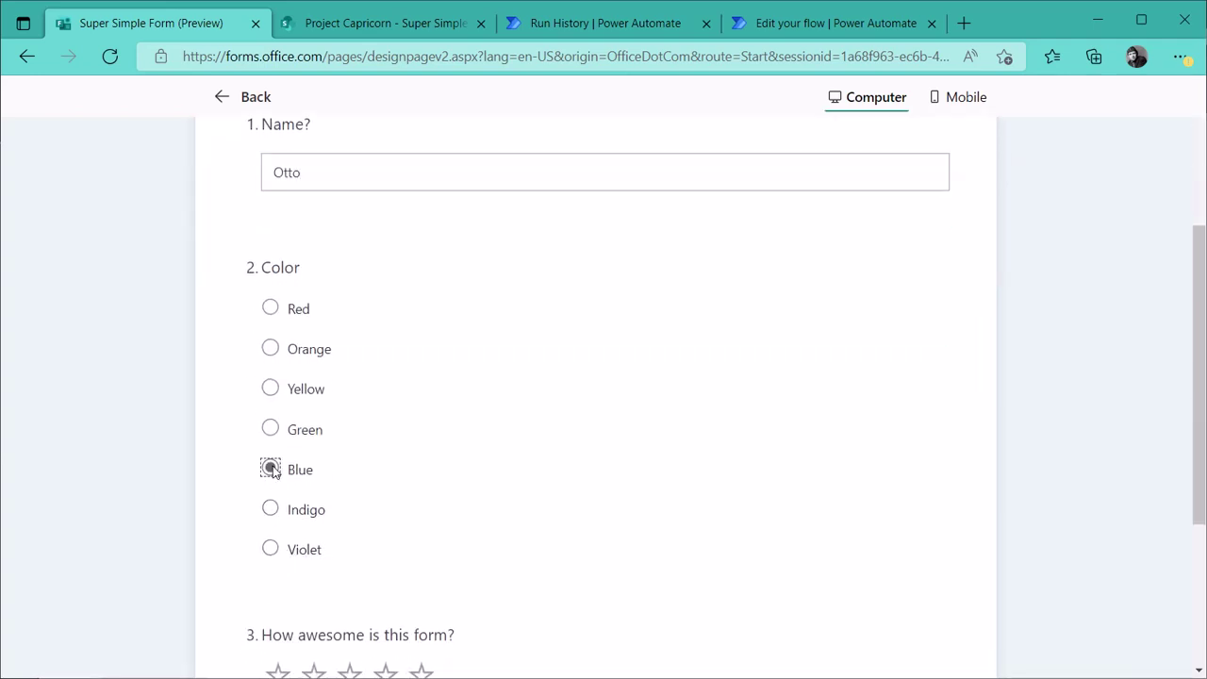
{"action": "scroll", "coordinate": [280, 541], "scroll_direction": "down", "scroll_amount": 2}
{"action": "left_click", "coordinate": [386, 494]}
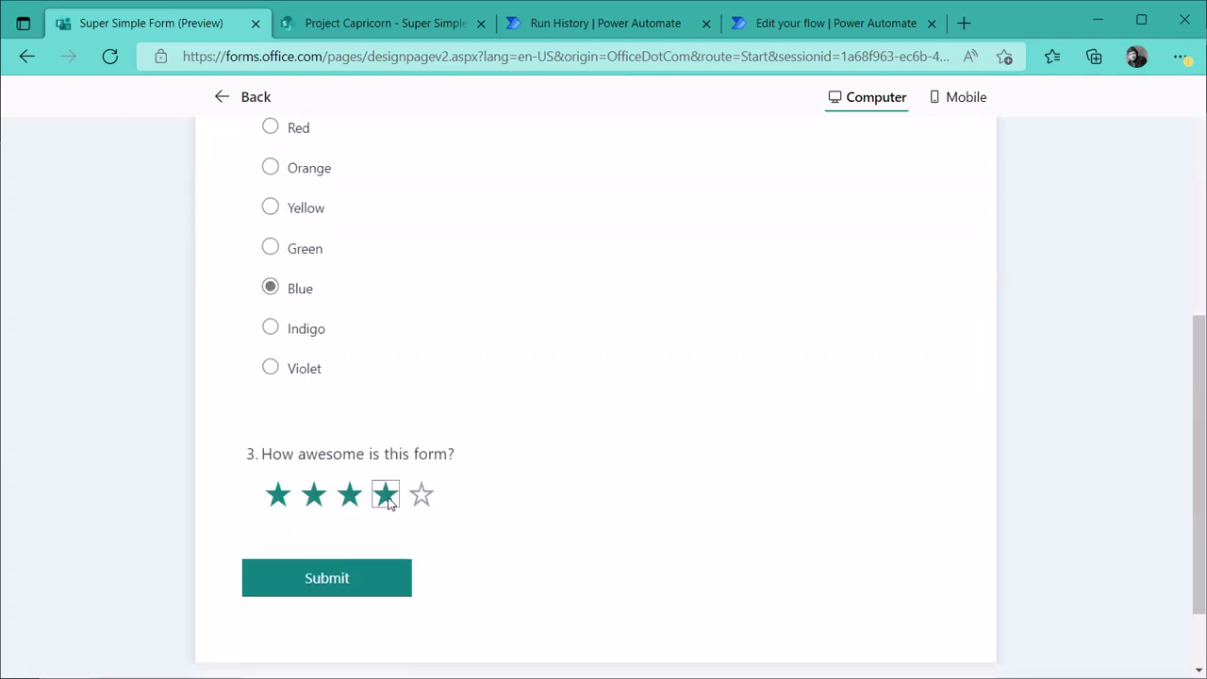
{"action": "left_click", "coordinate": [328, 577]}
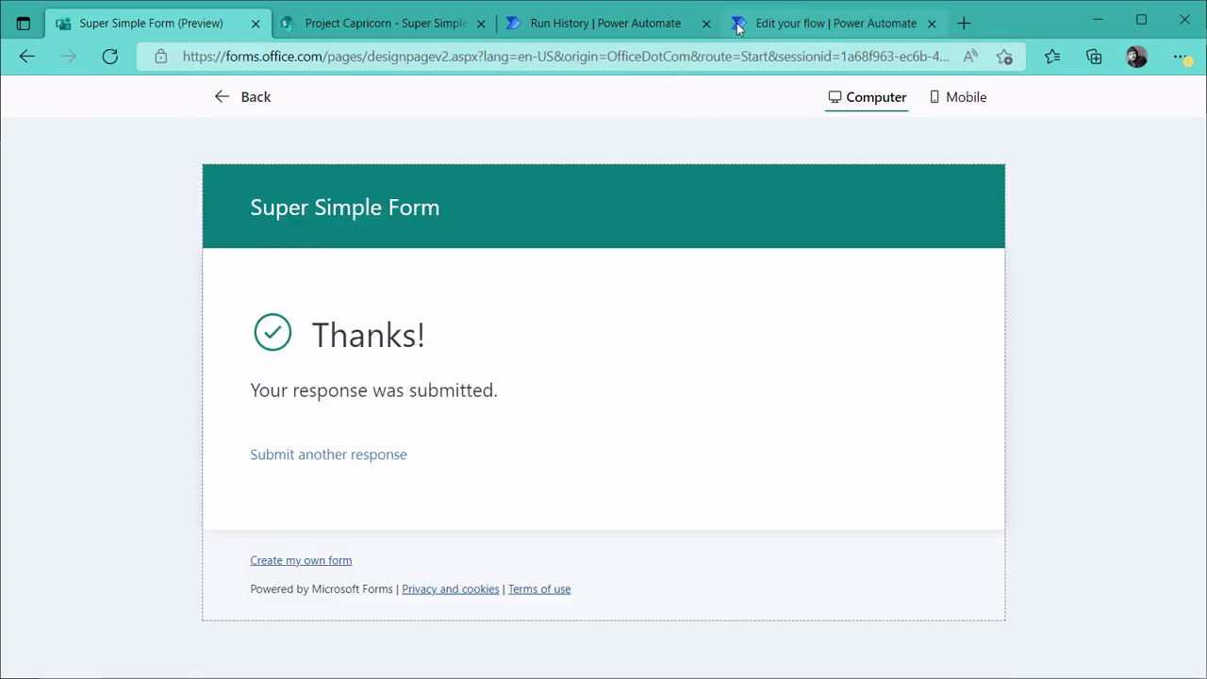
Confirm the template flow's 02:01 PM run succeeded with responseId 6, then bring up the newer flow's editor.
{"action": "left_click", "coordinate": [626, 30]}
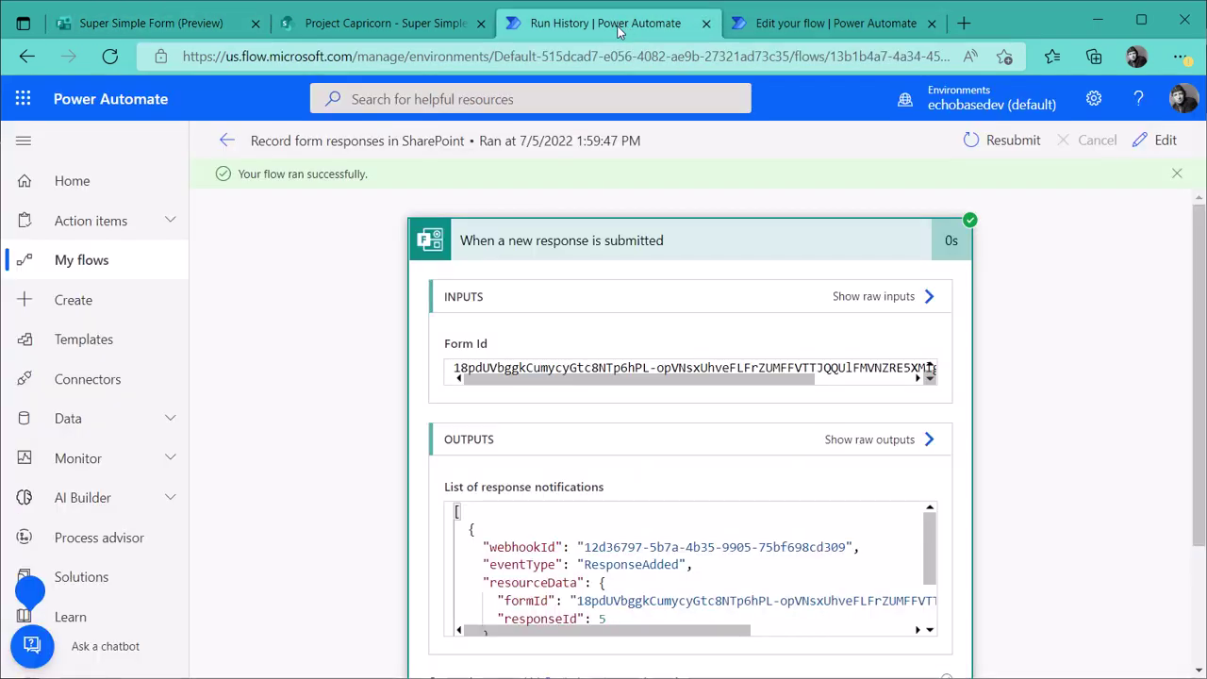
{"action": "left_click", "coordinate": [227, 140]}
{"action": "scroll", "coordinate": [325, 490], "scroll_direction": "down", "scroll_amount": 2}
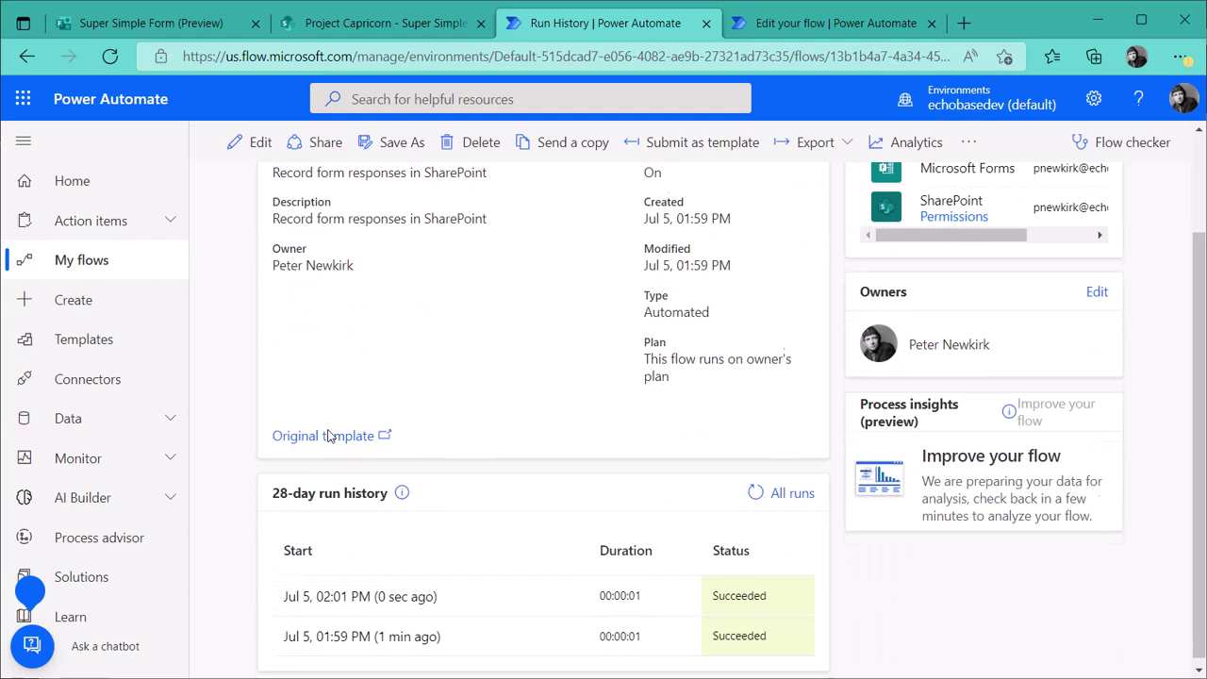
{"action": "left_click", "coordinate": [382, 589]}
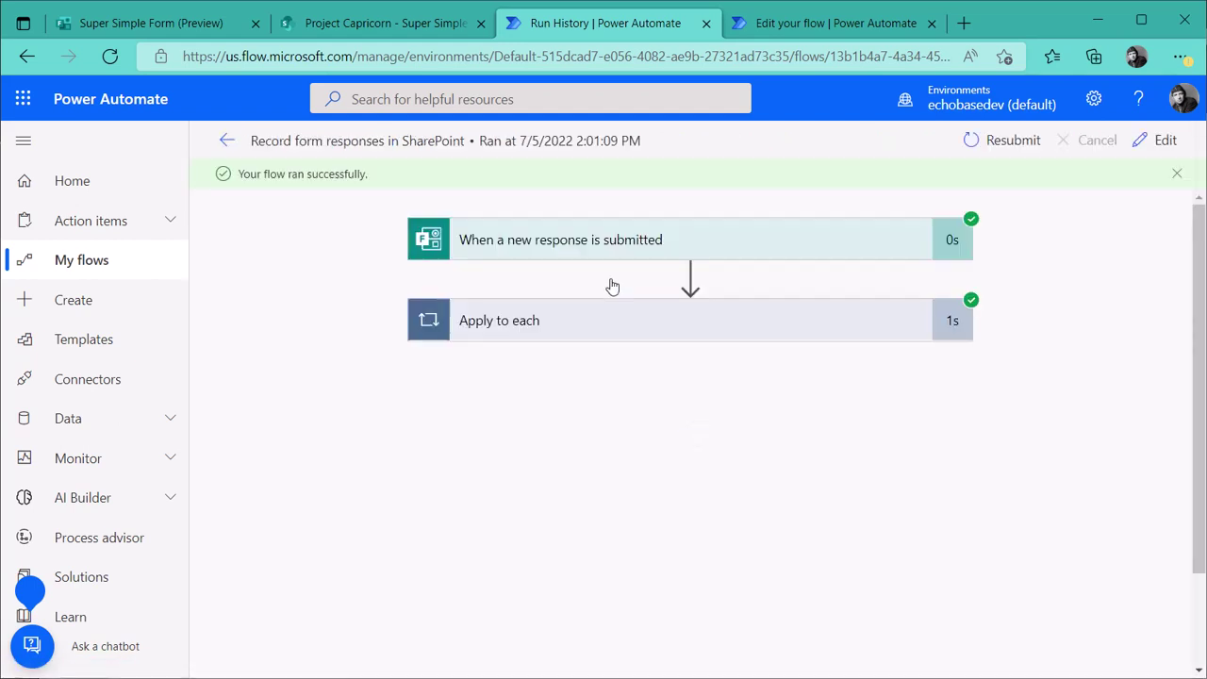
{"action": "left_click", "coordinate": [567, 237]}
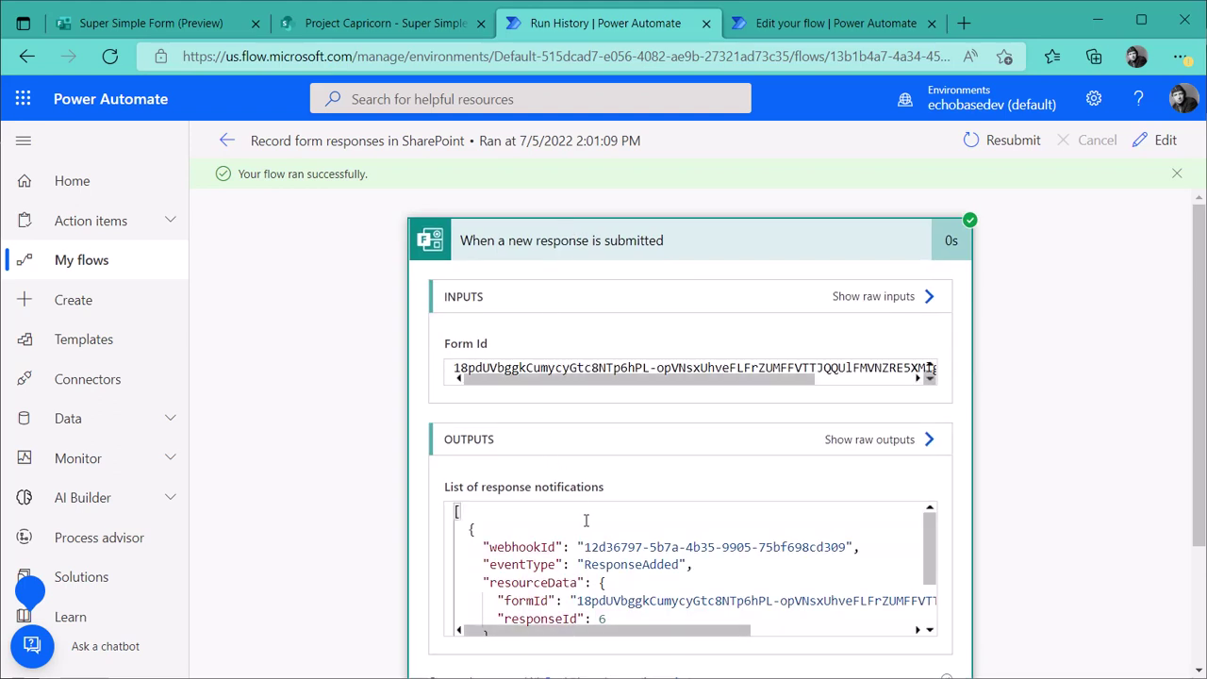
{"action": "scroll", "coordinate": [525, 558], "scroll_direction": "down", "scroll_amount": 1}
{"action": "left_click", "coordinate": [762, 23]}
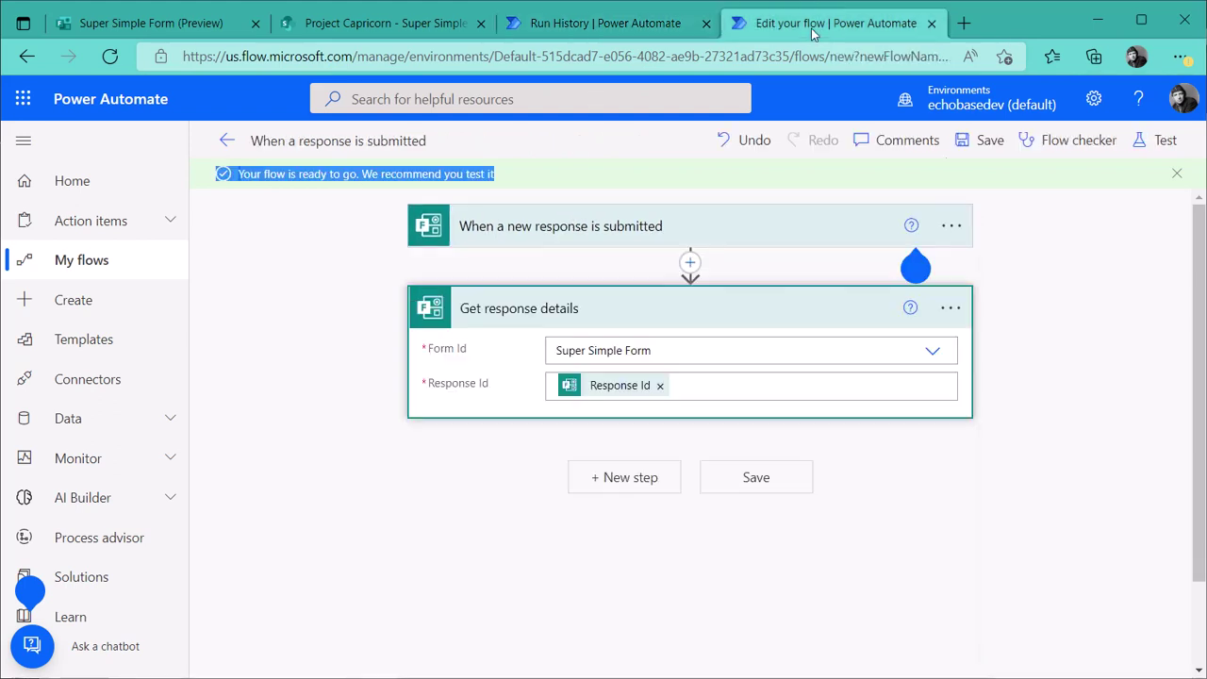
Open the newer flow's 02:01 PM run and expand its trigger and Get response details steps.
{"action": "triple_click", "coordinate": [556, 176]}
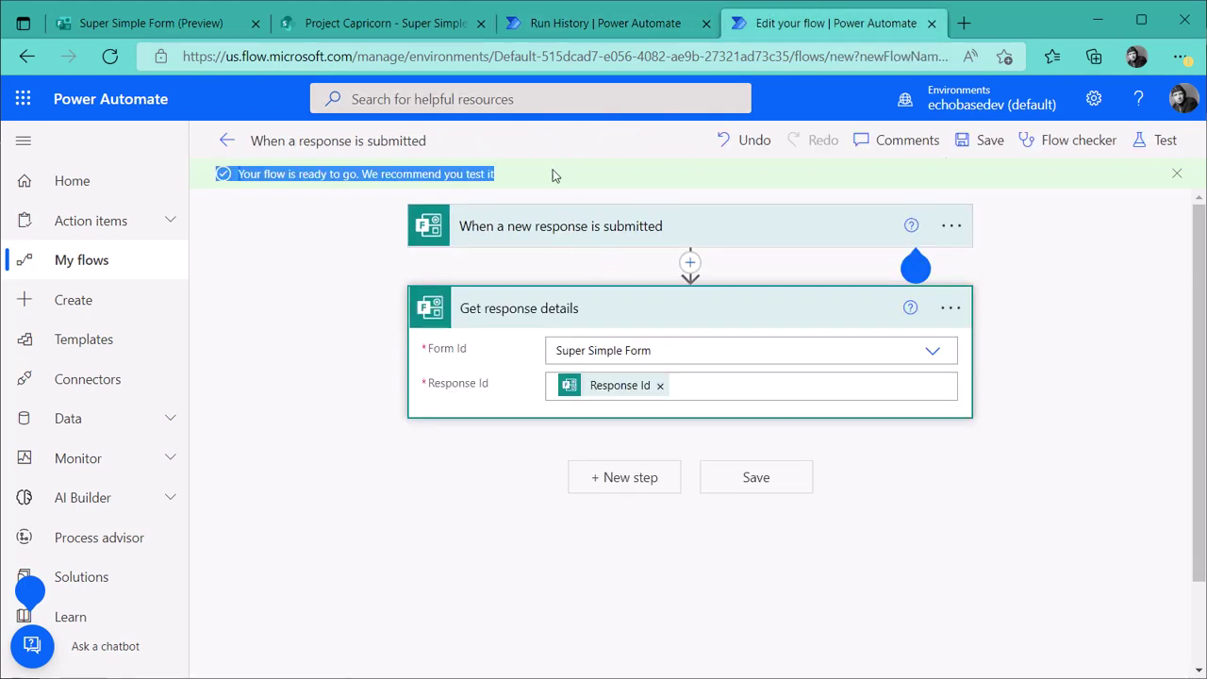
{"action": "left_click", "coordinate": [227, 141]}
{"action": "scroll", "coordinate": [396, 444], "scroll_direction": "down", "scroll_amount": 1}
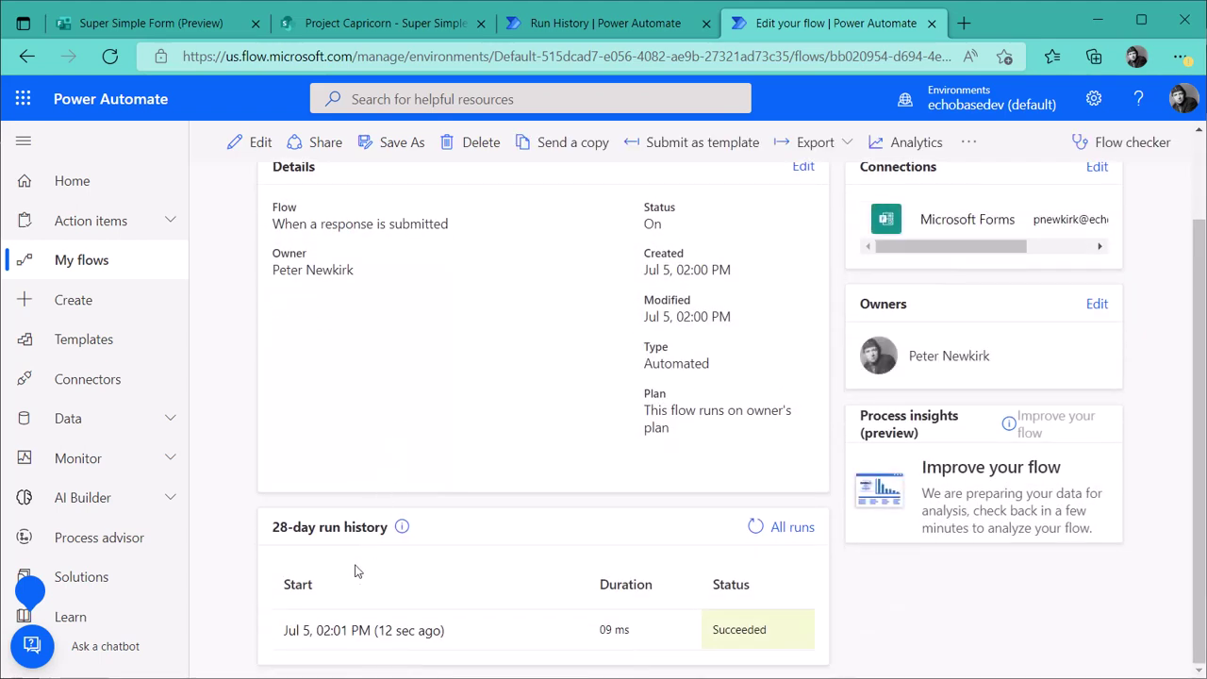
{"action": "left_click", "coordinate": [340, 629]}
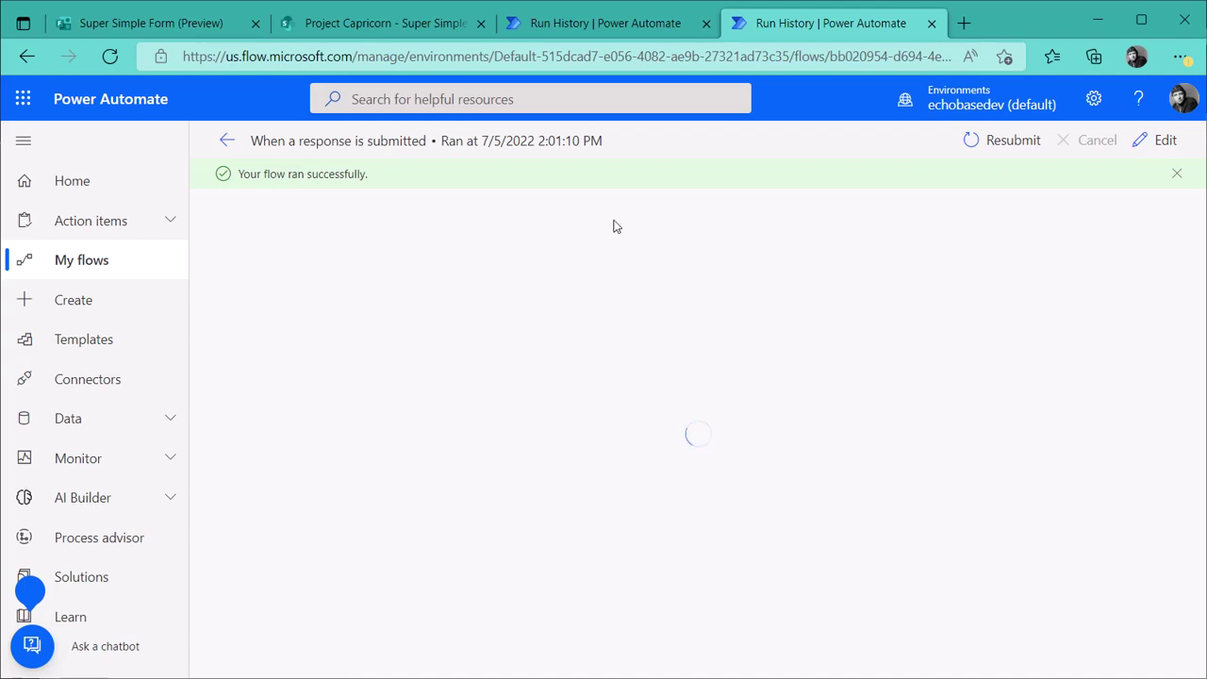
{"action": "left_click", "coordinate": [686, 240]}
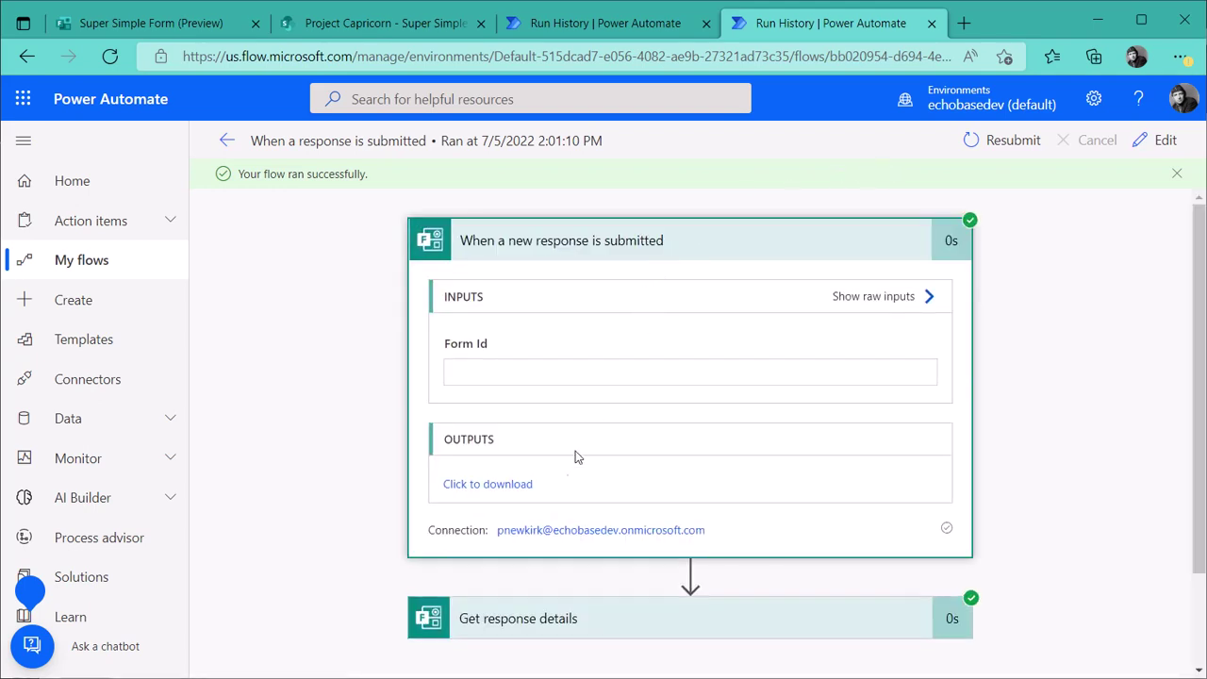
{"action": "left_click", "coordinate": [518, 615]}
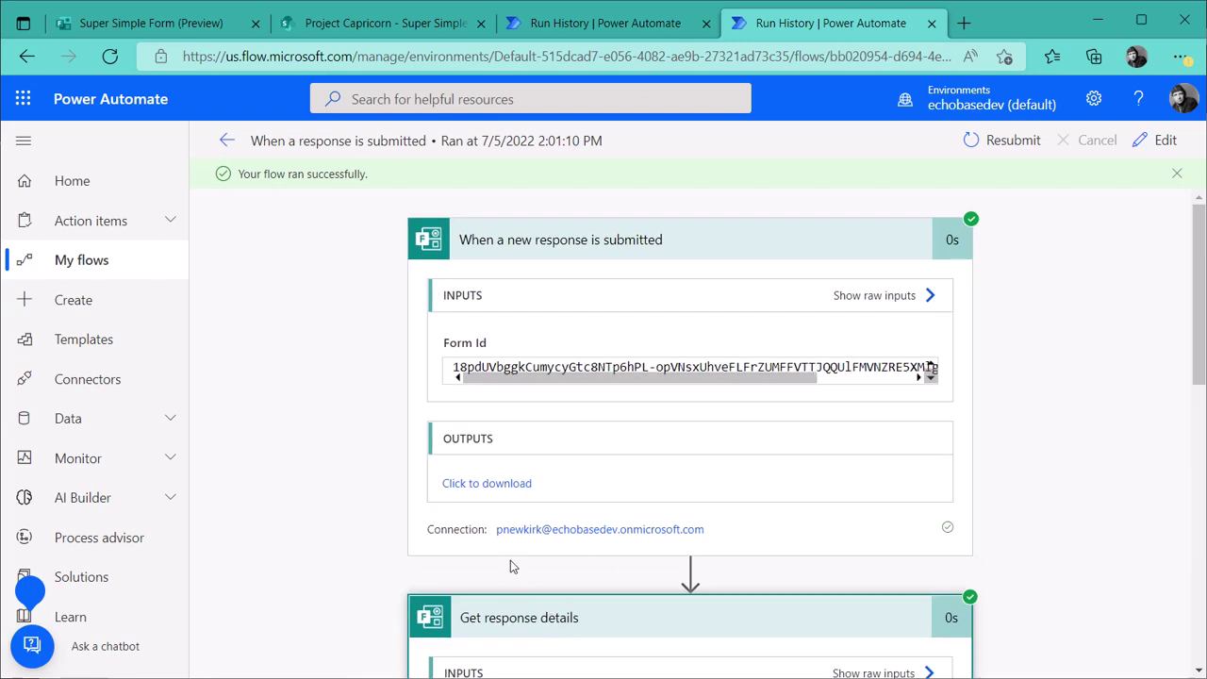
{"action": "scroll", "coordinate": [547, 471], "scroll_direction": "down", "scroll_amount": 4}
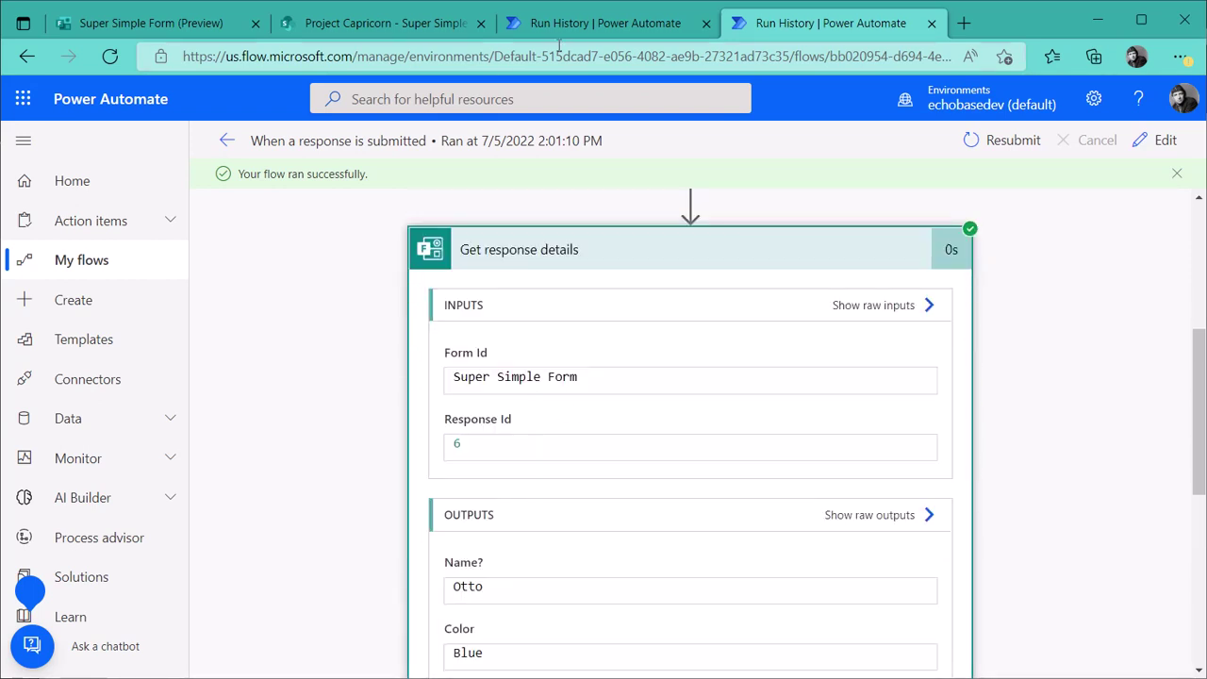
Review the template flow's 02:01 PM run trigger output showing responseId 6.
{"action": "left_click", "coordinate": [606, 23]}
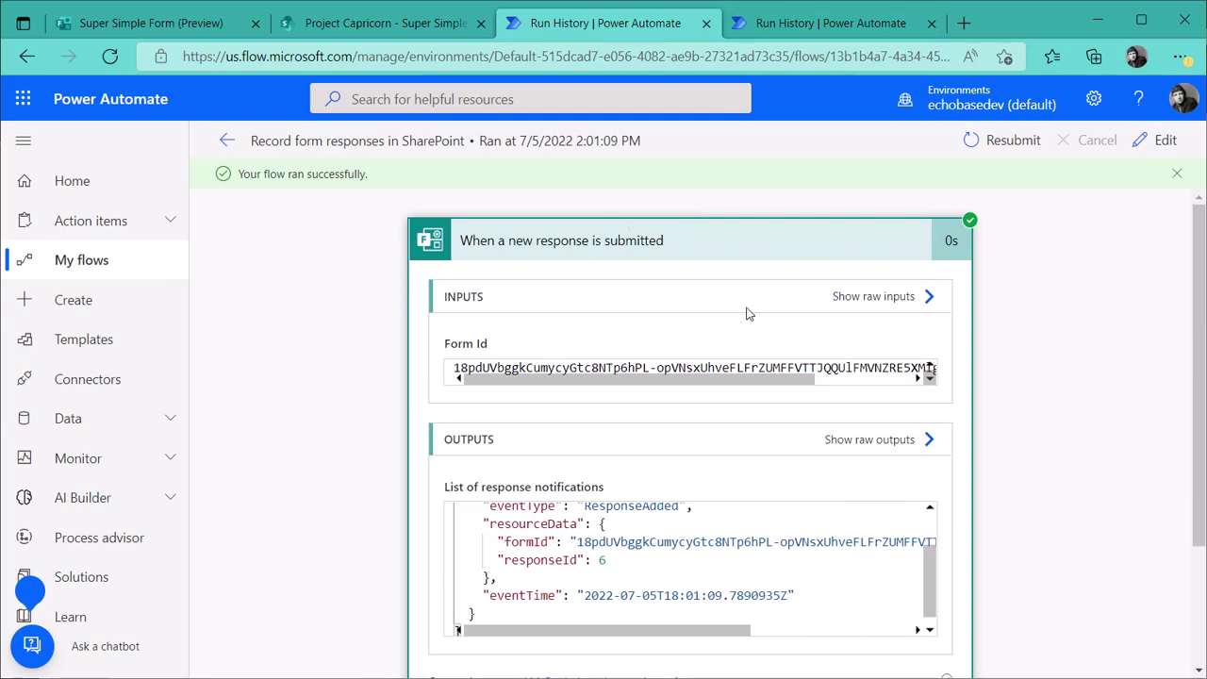
{"action": "scroll", "coordinate": [718, 439], "scroll_direction": "down", "scroll_amount": 3}
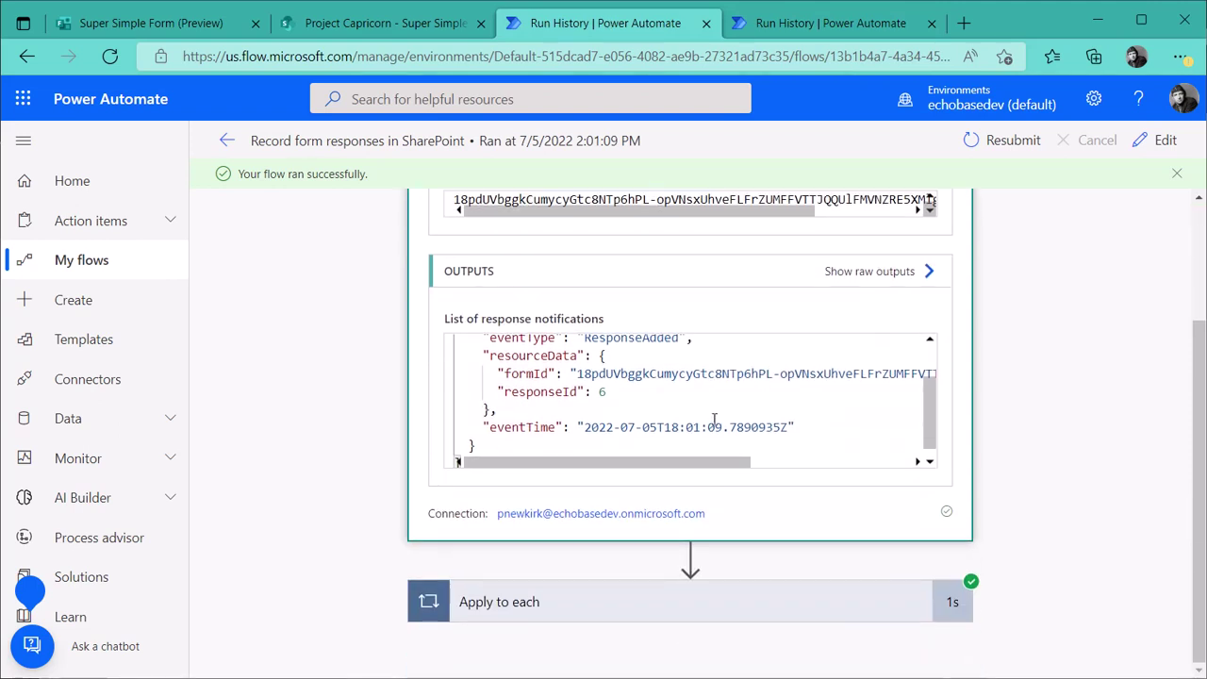
{"action": "scroll", "coordinate": [754, 392], "scroll_direction": "up", "scroll_amount": 3}
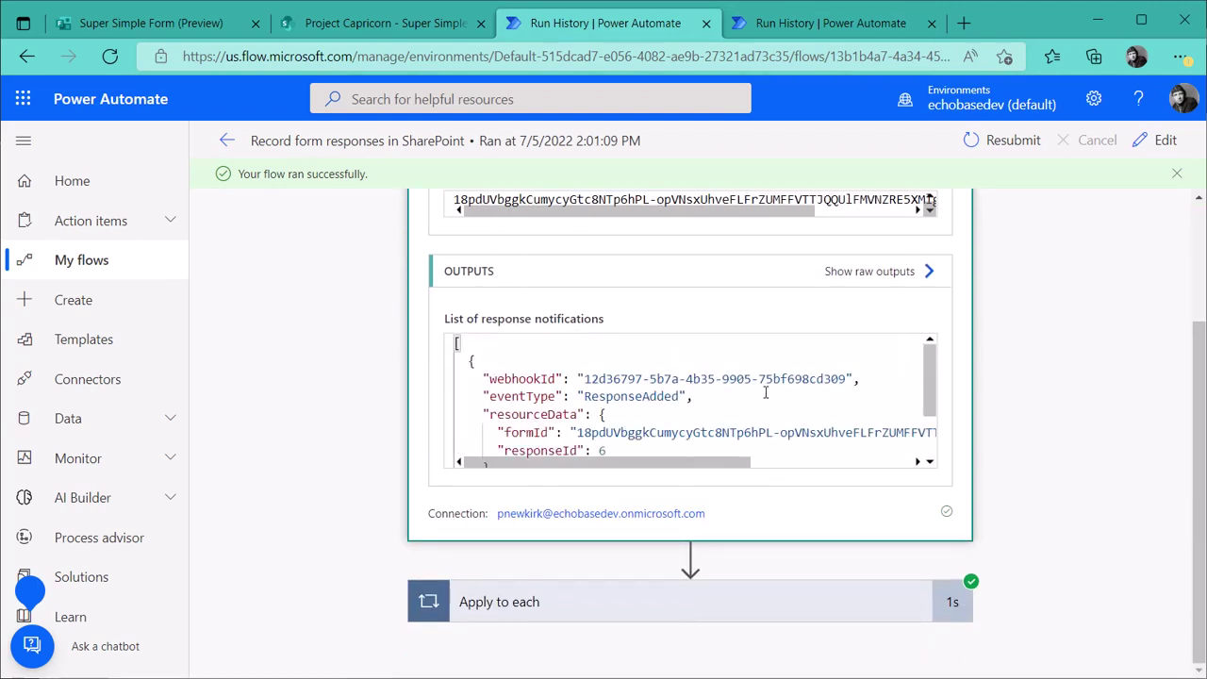
{"action": "scroll", "coordinate": [895, 345], "scroll_direction": "up", "scroll_amount": 2}
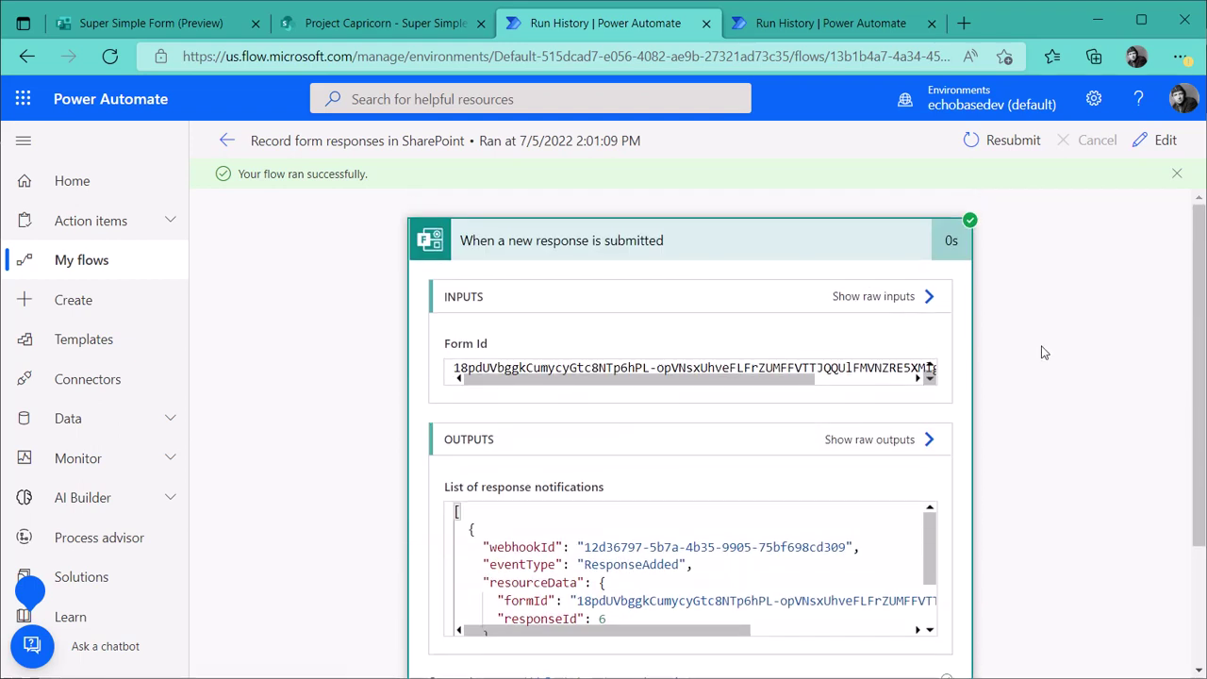
{"action": "scroll", "coordinate": [969, 378], "scroll_direction": "down", "scroll_amount": 2}
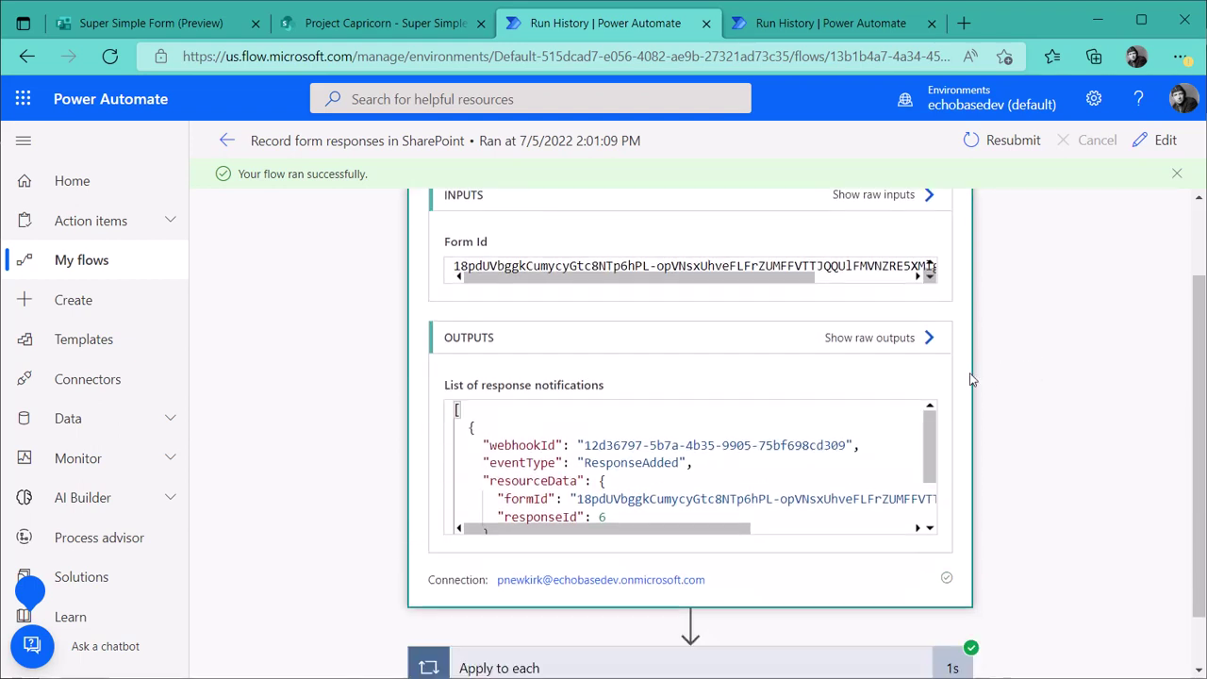
{"action": "scroll", "coordinate": [969, 380], "scroll_direction": "up", "scroll_amount": 2}
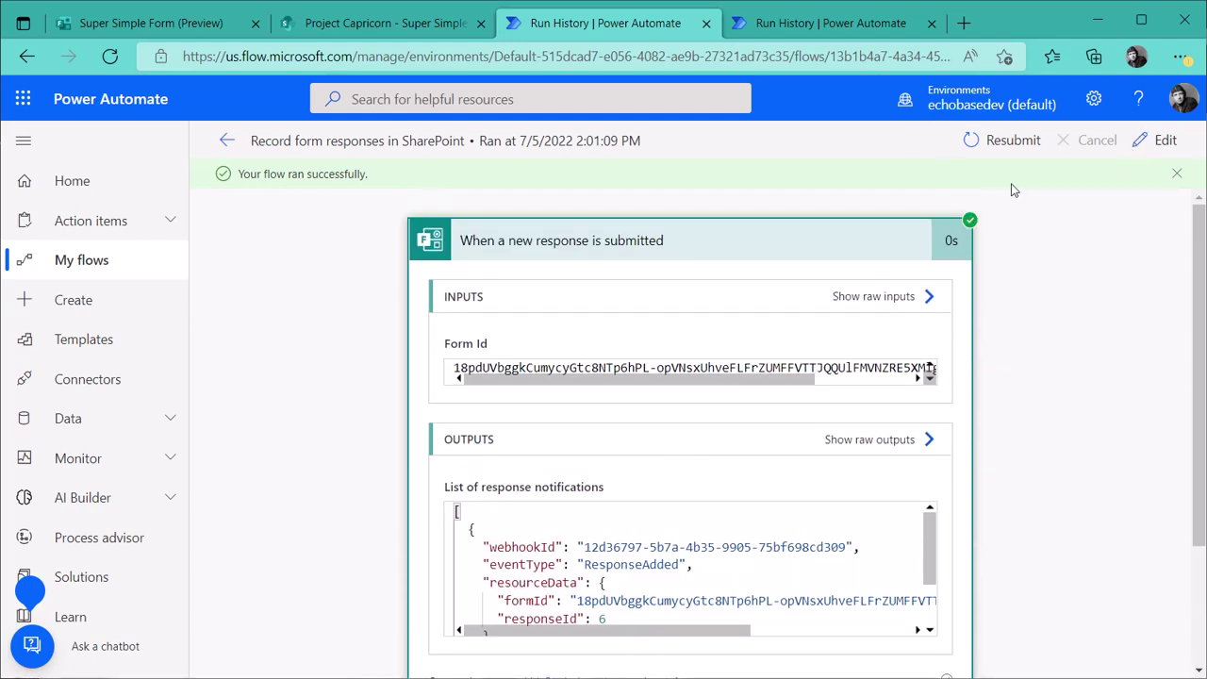
Open the Record form responses in SharePoint flow from its run page in the designer.
{"action": "left_click", "coordinate": [1165, 140]}
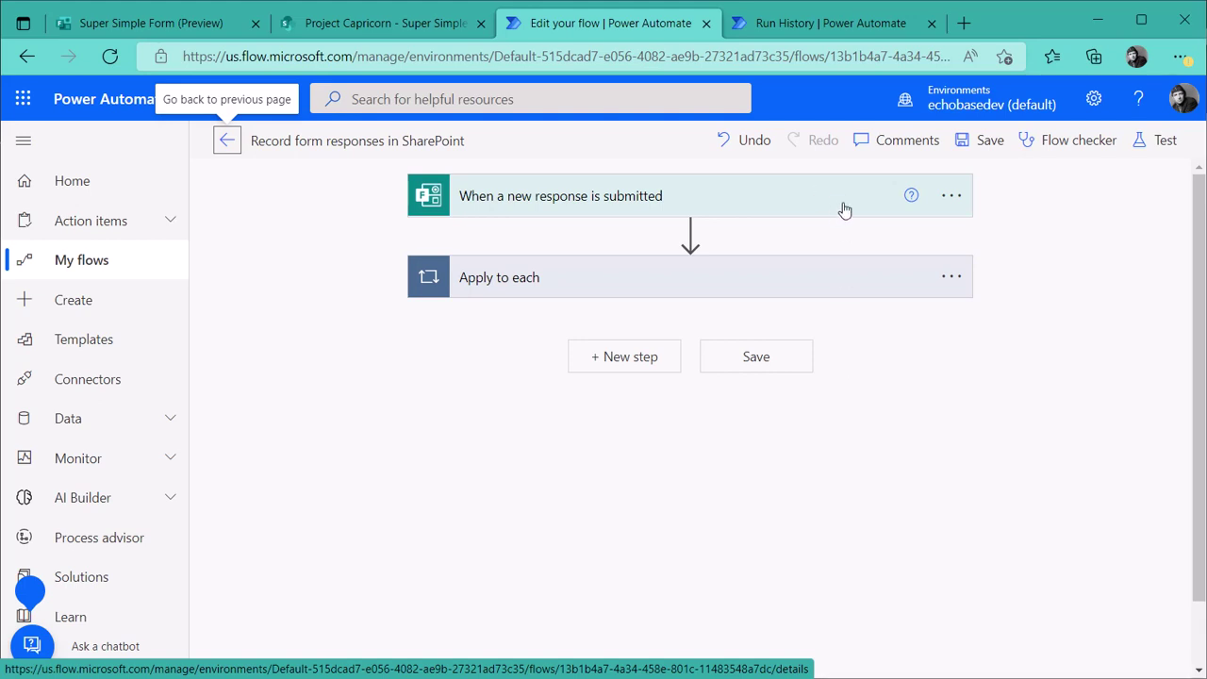
Delete the template flow's old Forms response trigger.
{"action": "left_click", "coordinate": [950, 196]}
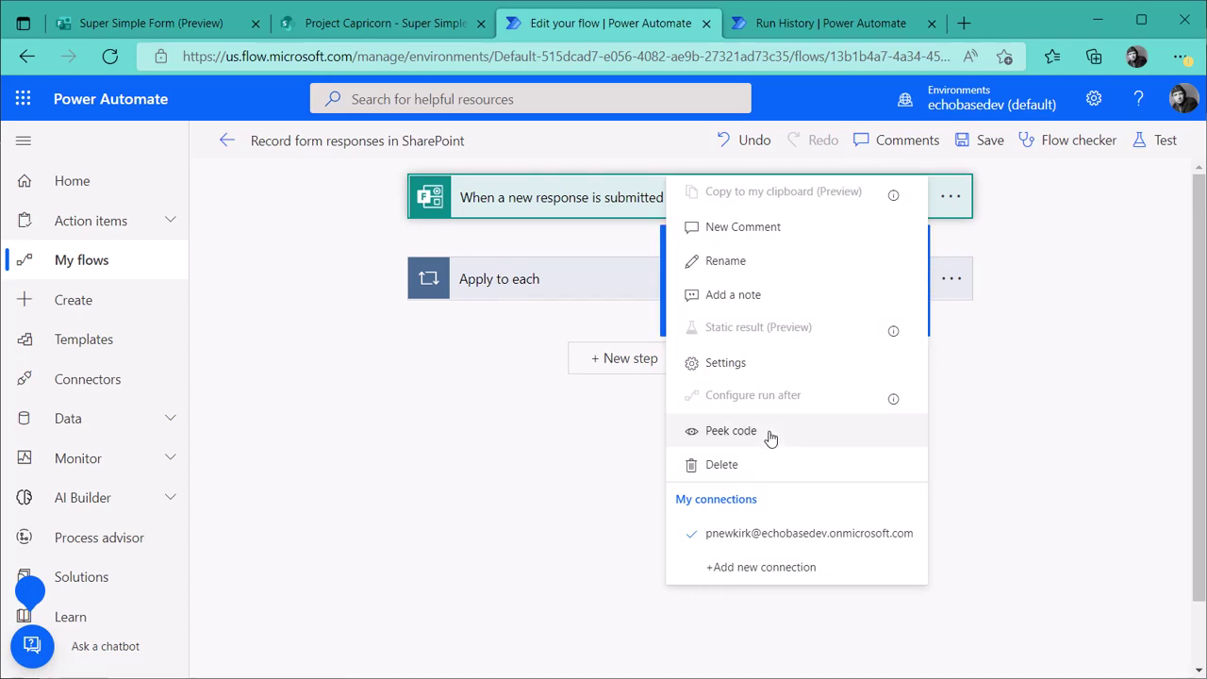
{"action": "left_click", "coordinate": [721, 462]}
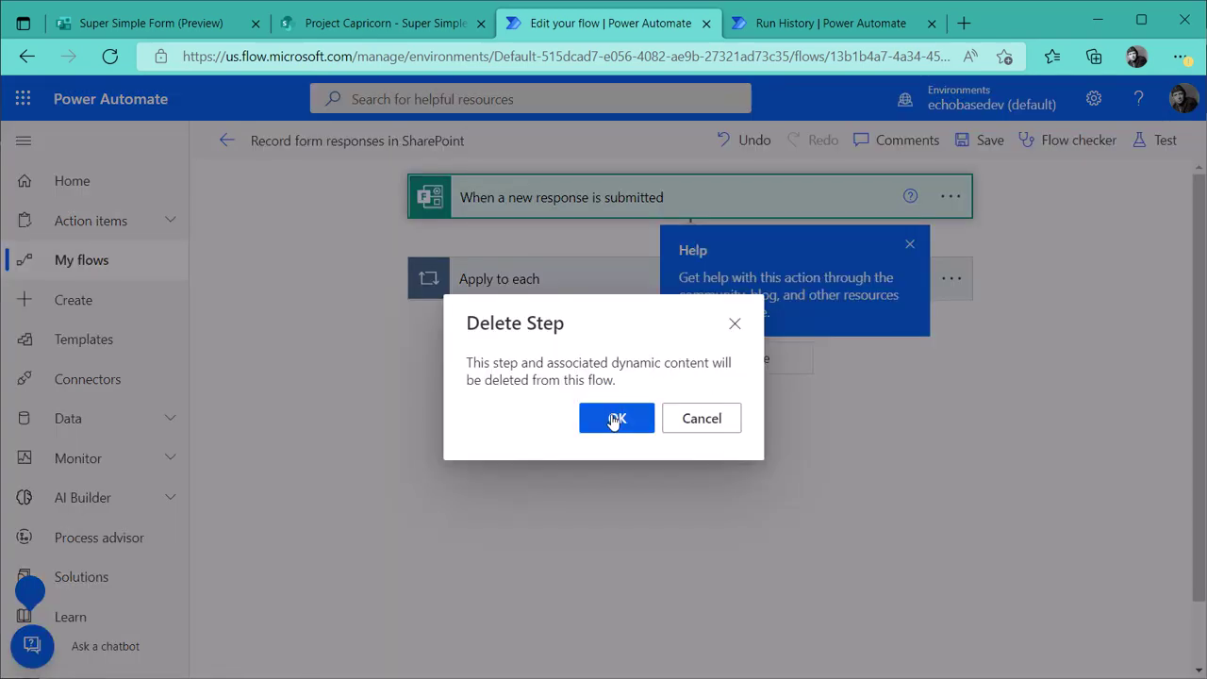
{"action": "left_click", "coordinate": [615, 420]}
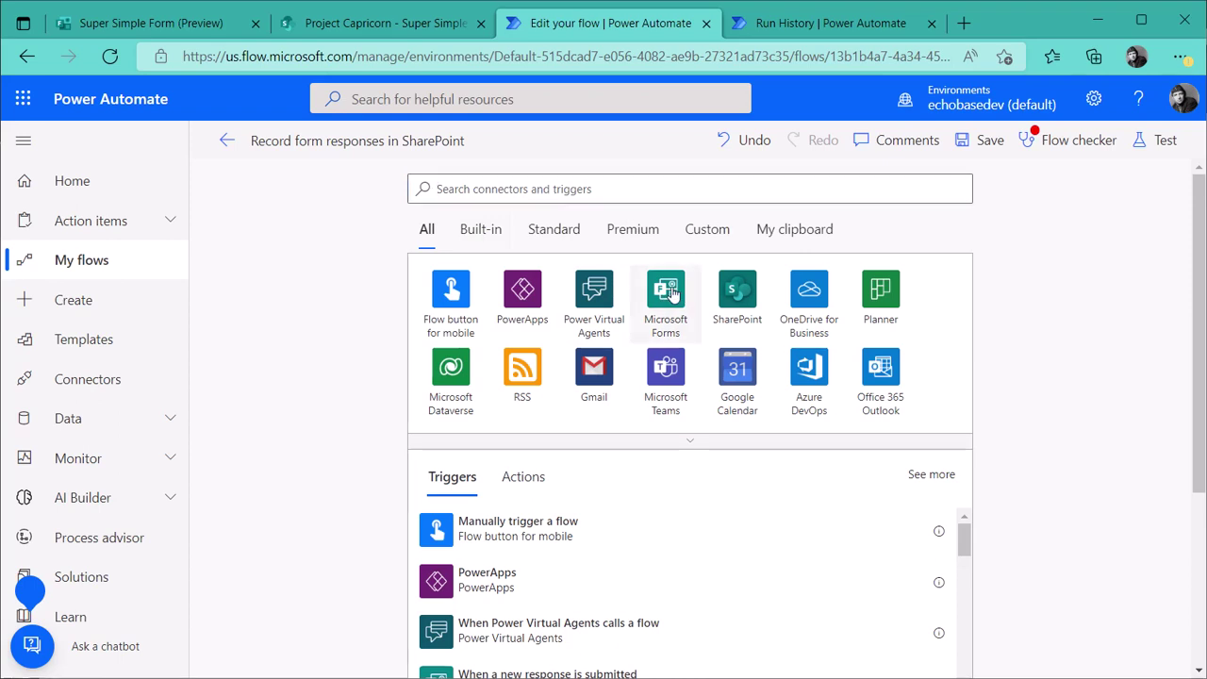
Add a Microsoft Forms 'When a new response is submitted' trigger and show its form list.
{"action": "left_click", "coordinate": [669, 294]}
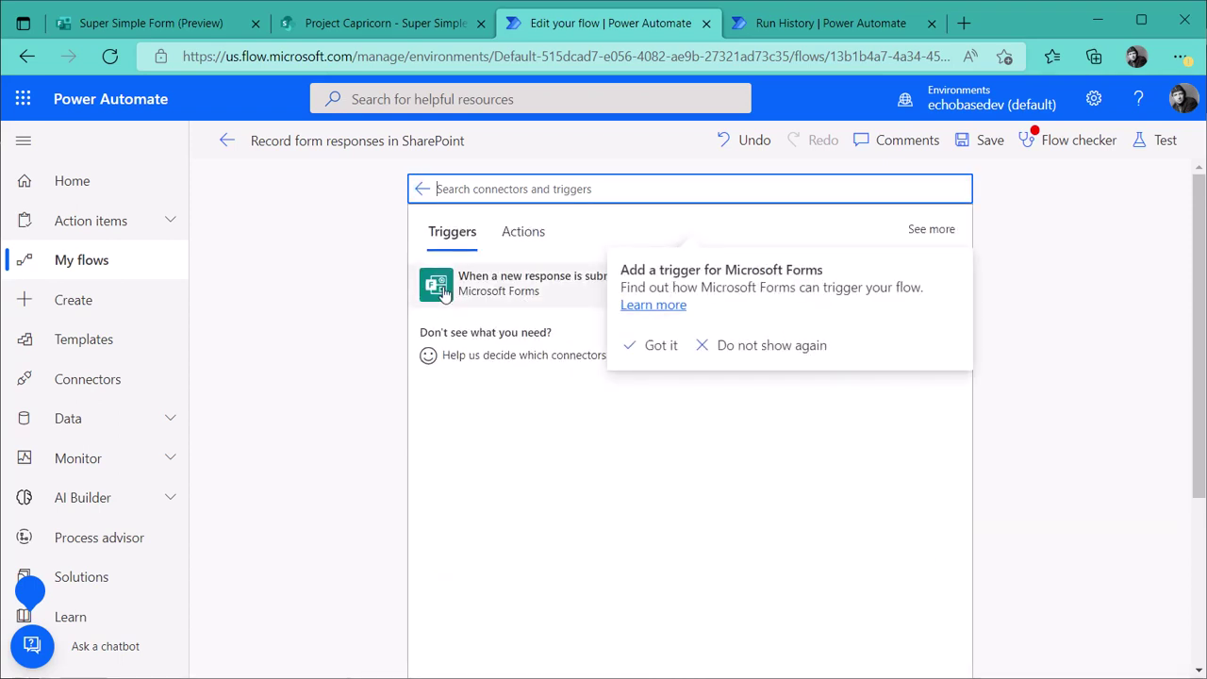
{"action": "left_click", "coordinate": [448, 292]}
{"action": "left_click", "coordinate": [455, 290]}
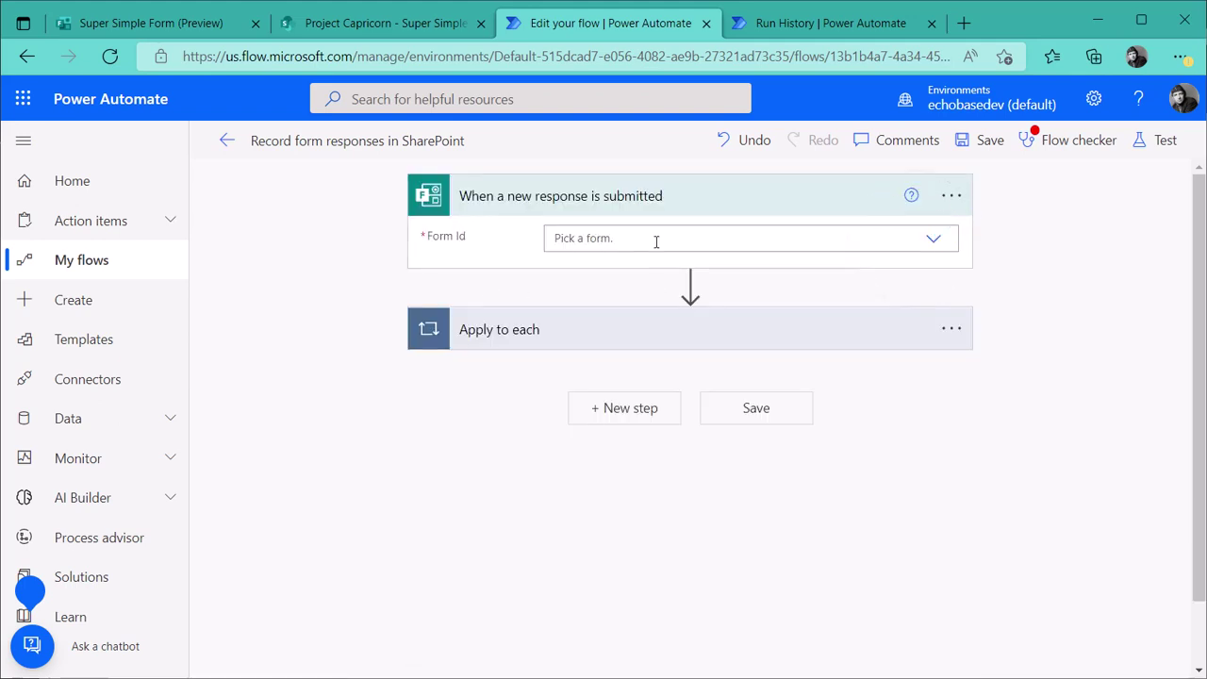
{"action": "left_click", "coordinate": [655, 240]}
Pick Super Simple Form, move Get response details under the trigger, and use the trigger's Response Id.
{"action": "left_click", "coordinate": [633, 267]}
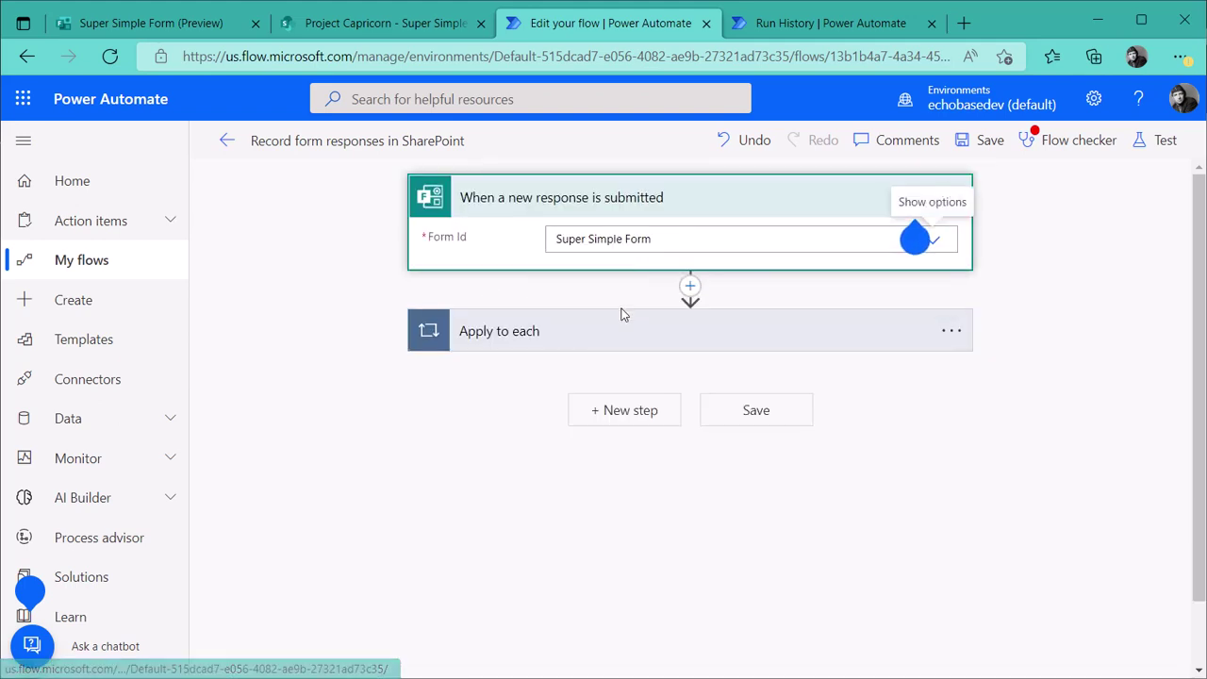
{"action": "left_click", "coordinate": [647, 329]}
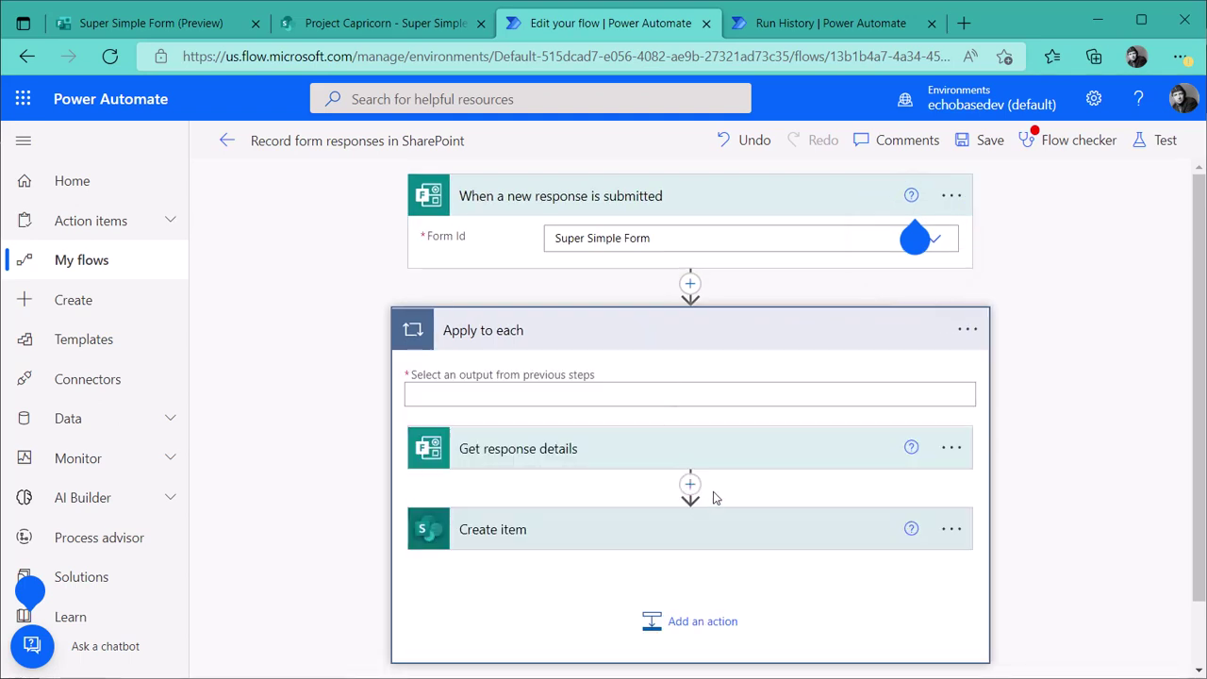
{"action": "left_click", "coordinate": [675, 454]}
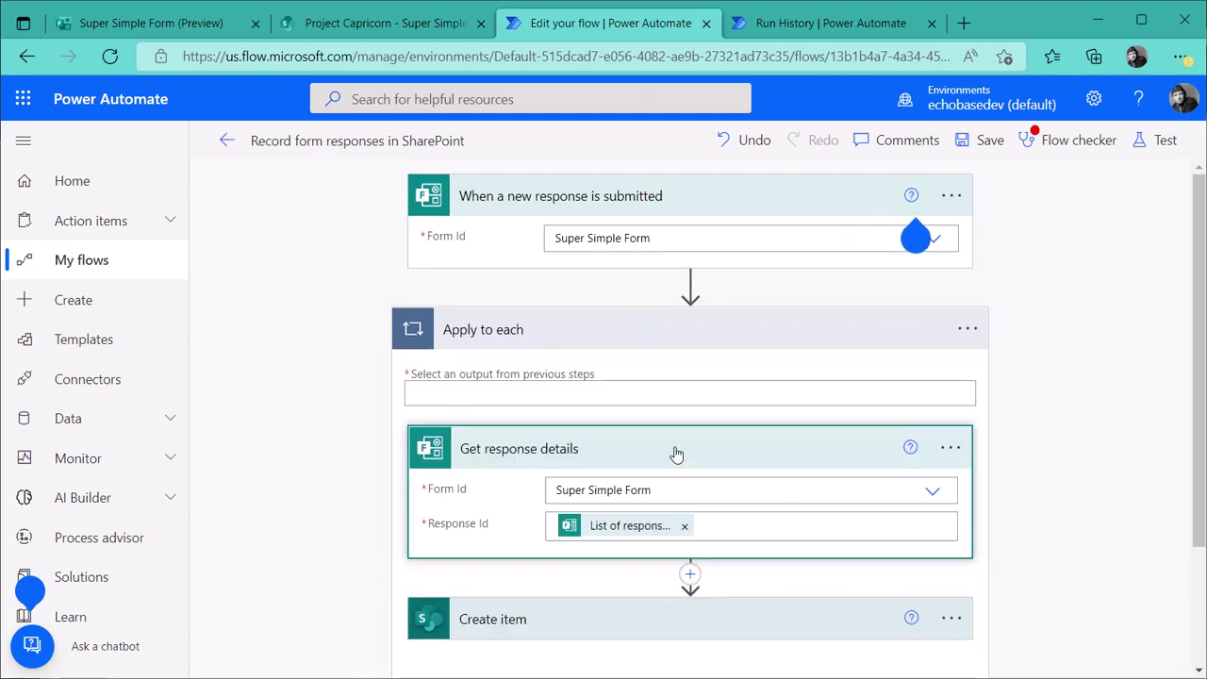
{"action": "left_click", "coordinate": [685, 528]}
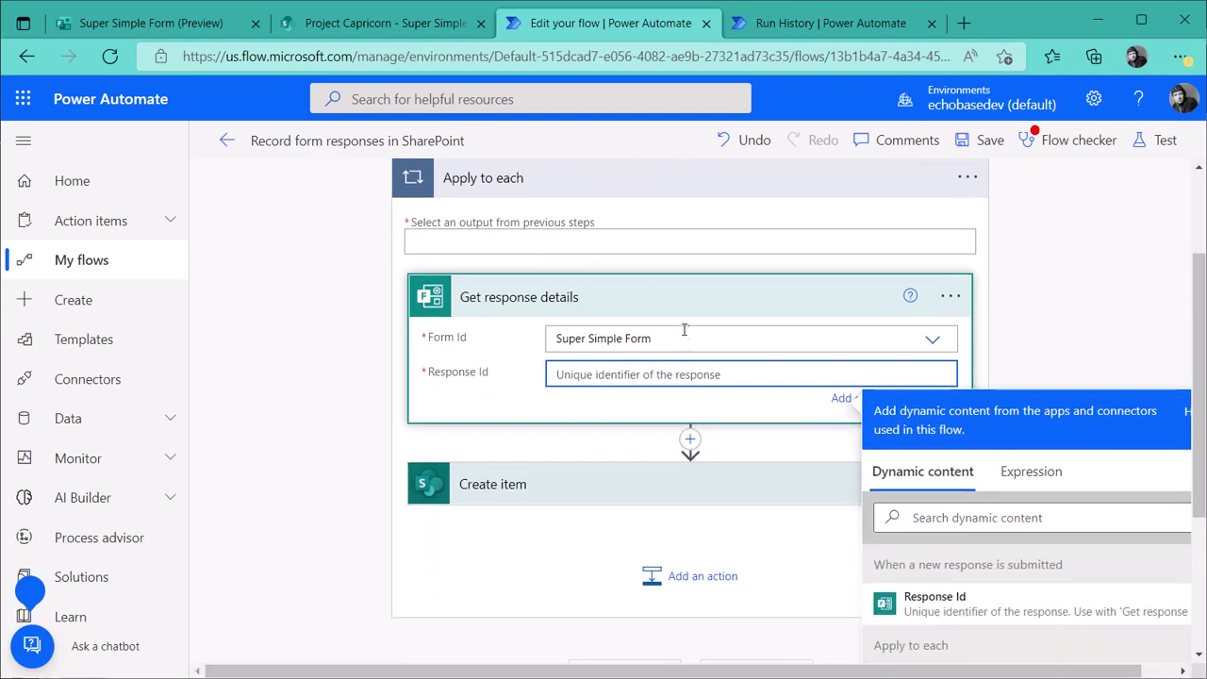
{"action": "scroll", "coordinate": [694, 377], "scroll_direction": "up", "scroll_amount": 2}
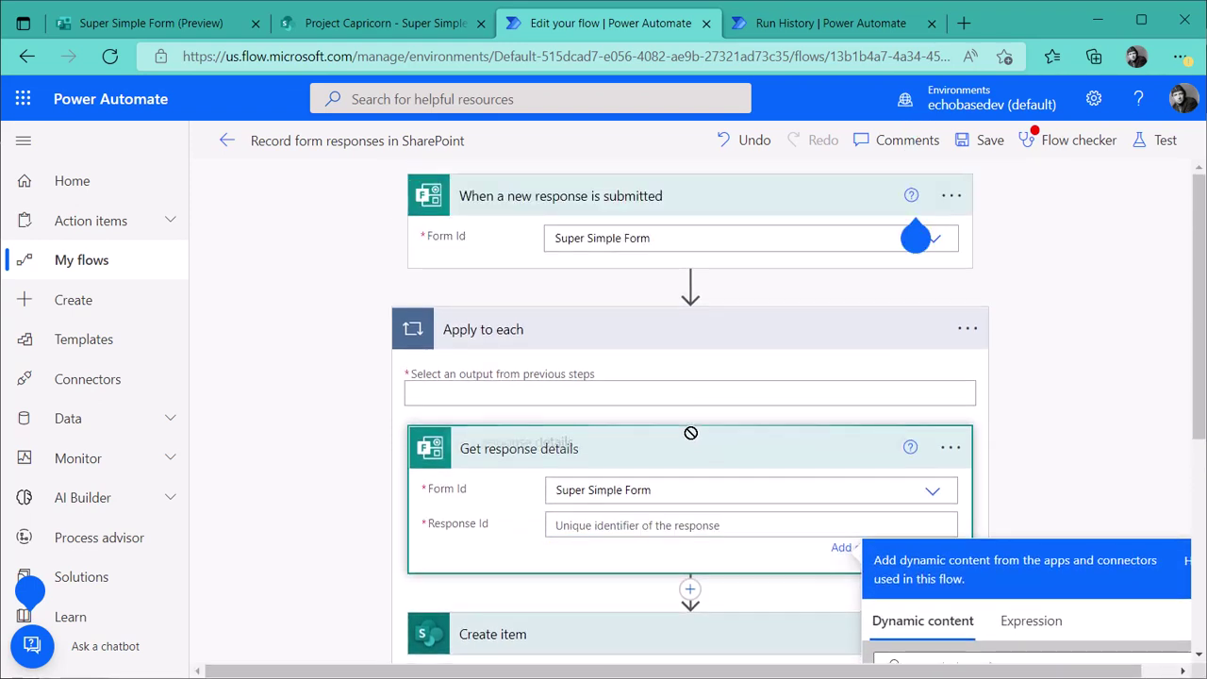
{"action": "left_click_drag", "start_coordinate": [695, 431], "coordinate": [688, 285]}
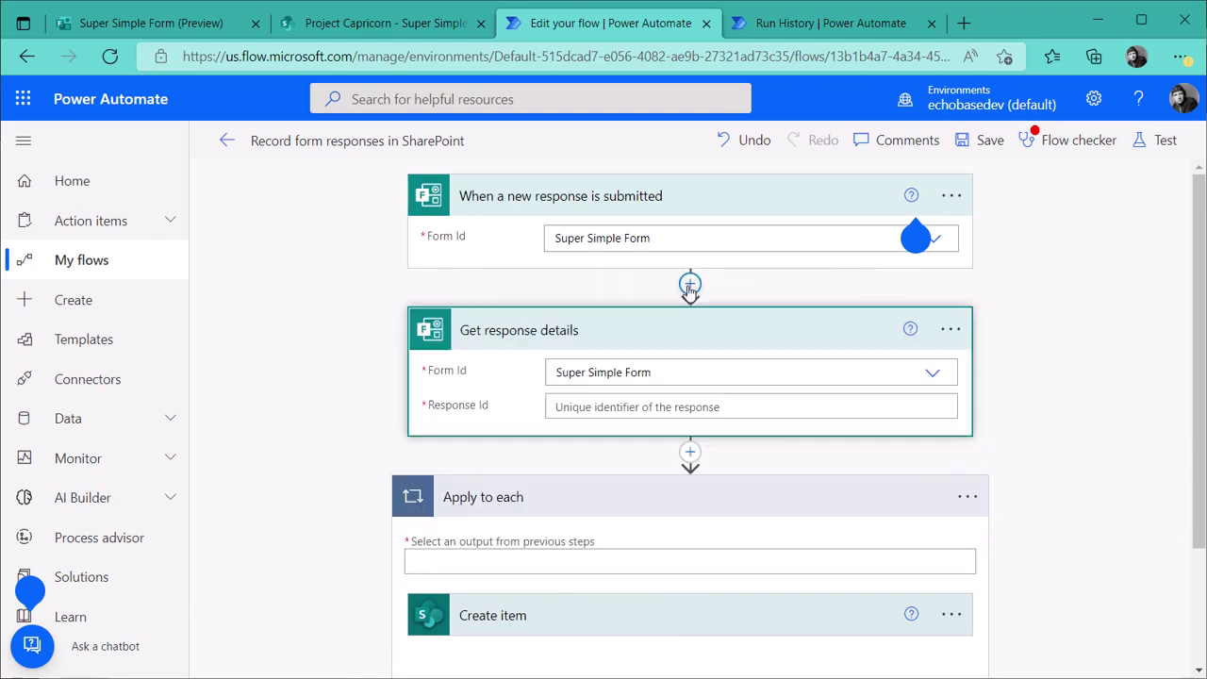
{"action": "left_click", "coordinate": [641, 407]}
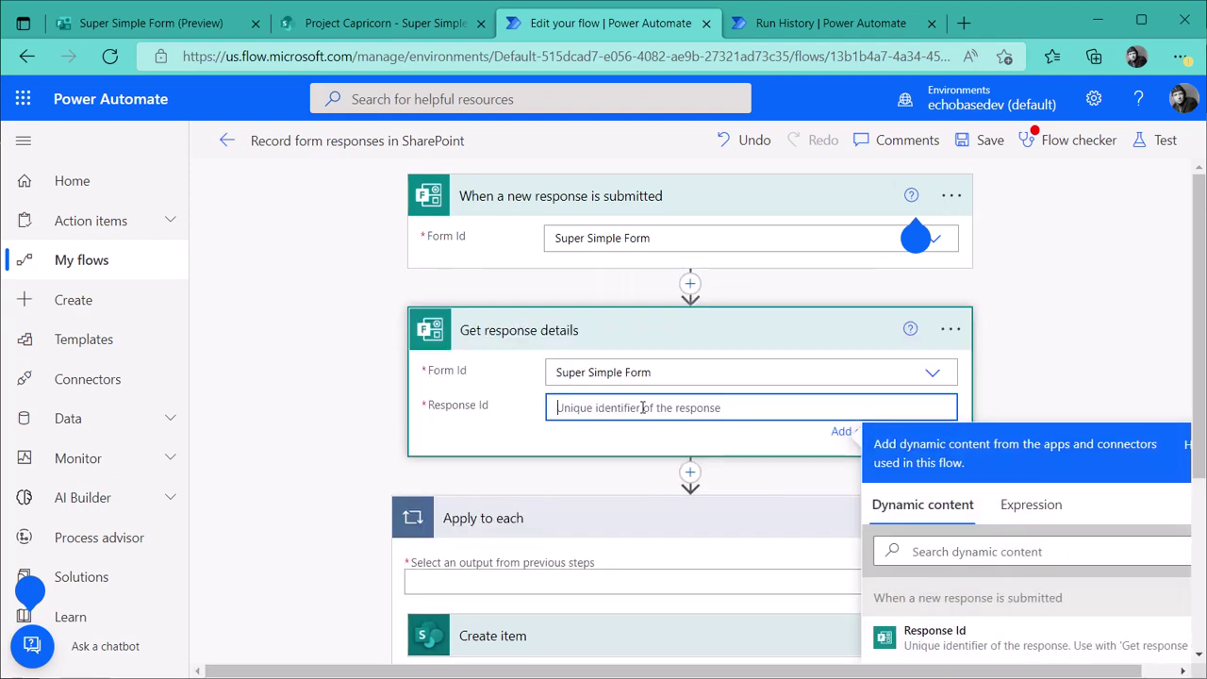
{"action": "left_click", "coordinate": [910, 630]}
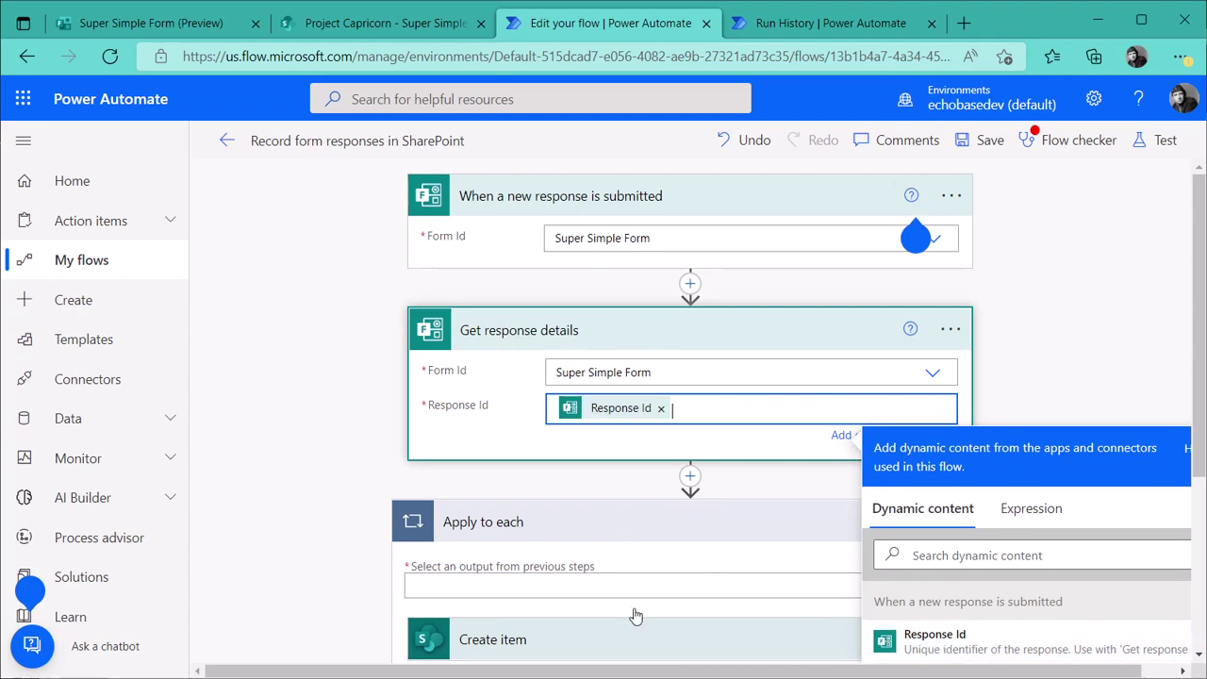
Set Create item's Title to the Name? answer and move Create item after Get response details.
{"action": "scroll", "coordinate": [731, 391], "scroll_direction": "down", "scroll_amount": 2}
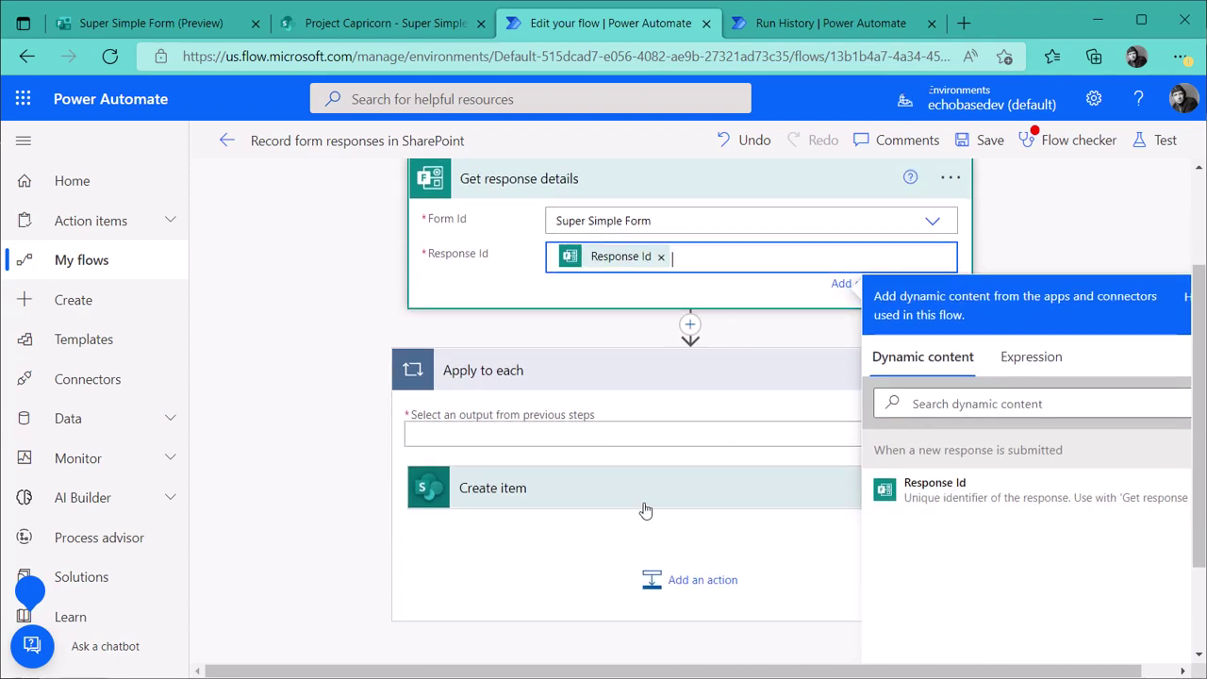
{"action": "left_click", "coordinate": [649, 490]}
{"action": "scroll", "coordinate": [651, 493], "scroll_direction": "down", "scroll_amount": 2}
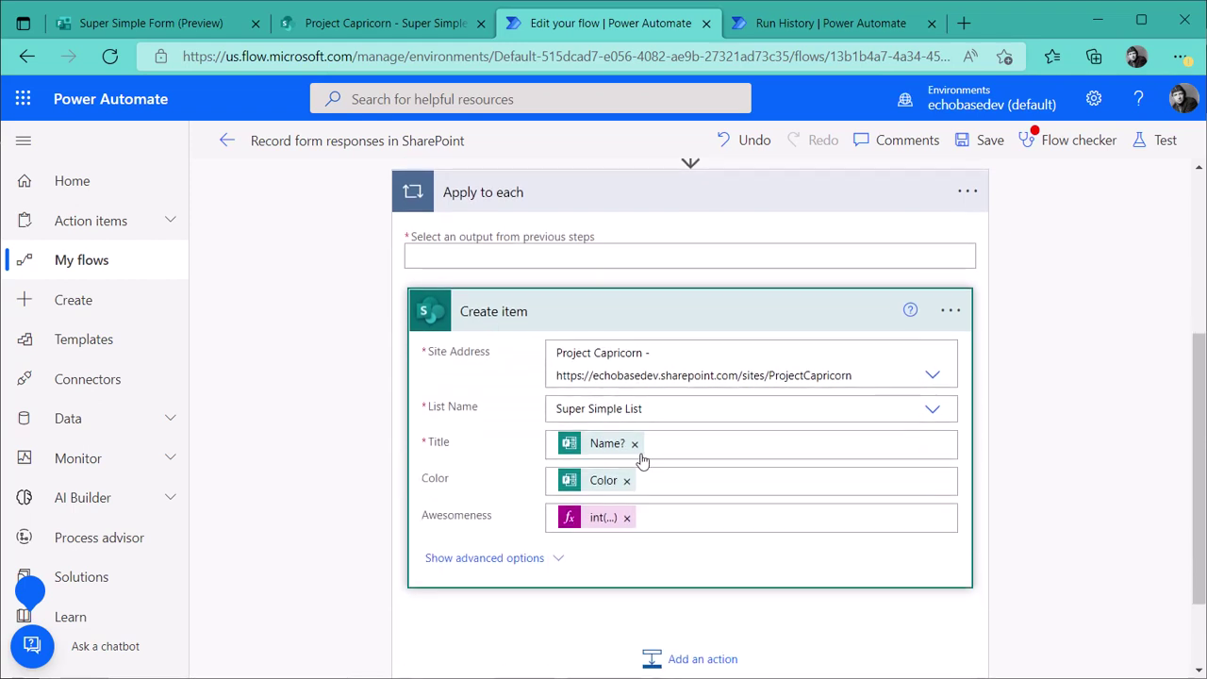
{"action": "left_click", "coordinate": [636, 445]}
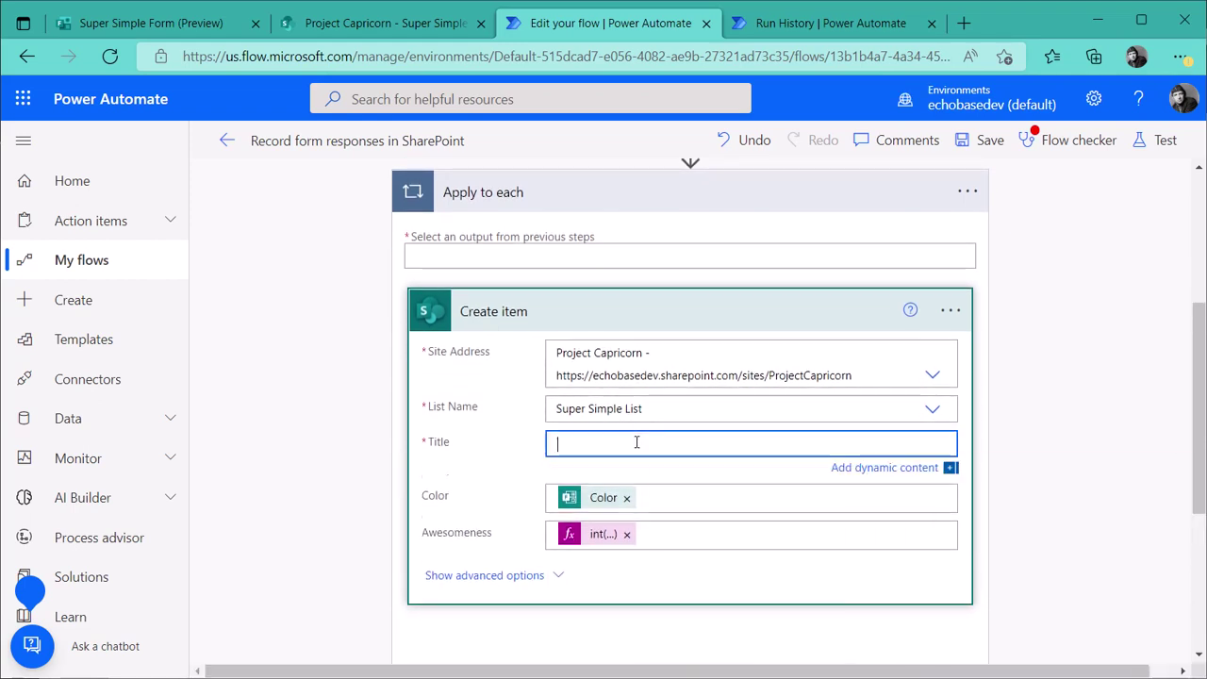
{"action": "scroll", "coordinate": [954, 605], "scroll_direction": "down", "scroll_amount": 3}
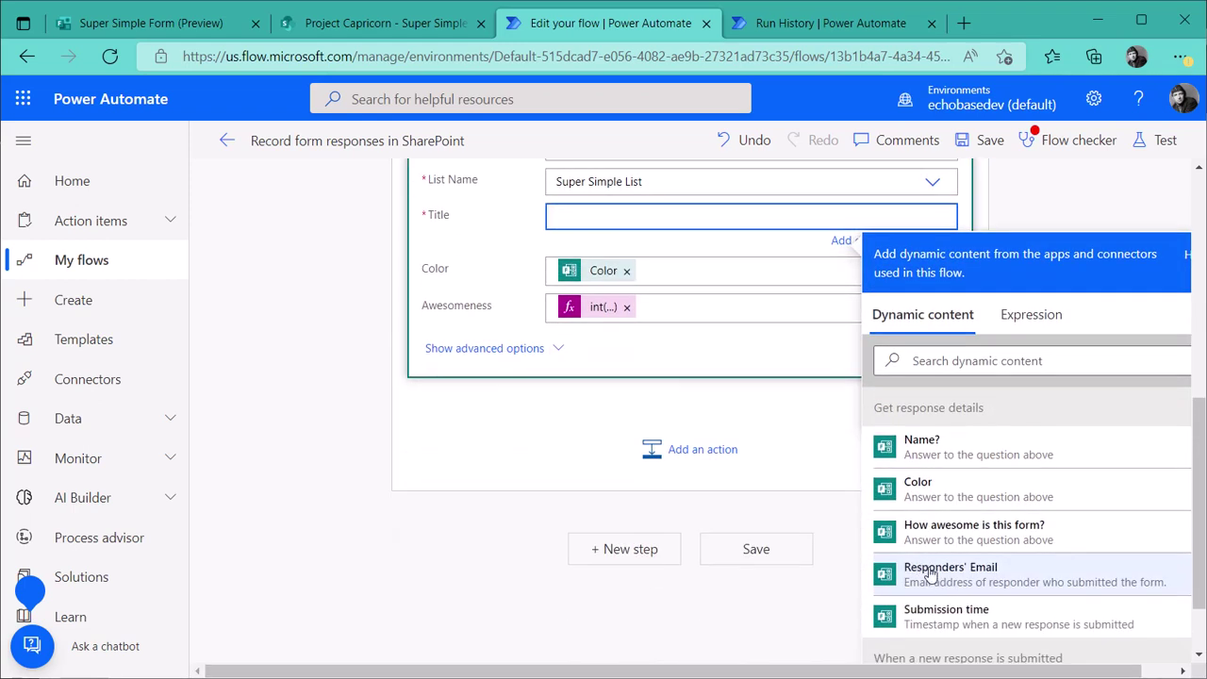
{"action": "left_click", "coordinate": [910, 443]}
{"action": "scroll", "coordinate": [769, 438], "scroll_direction": "up", "scroll_amount": 3}
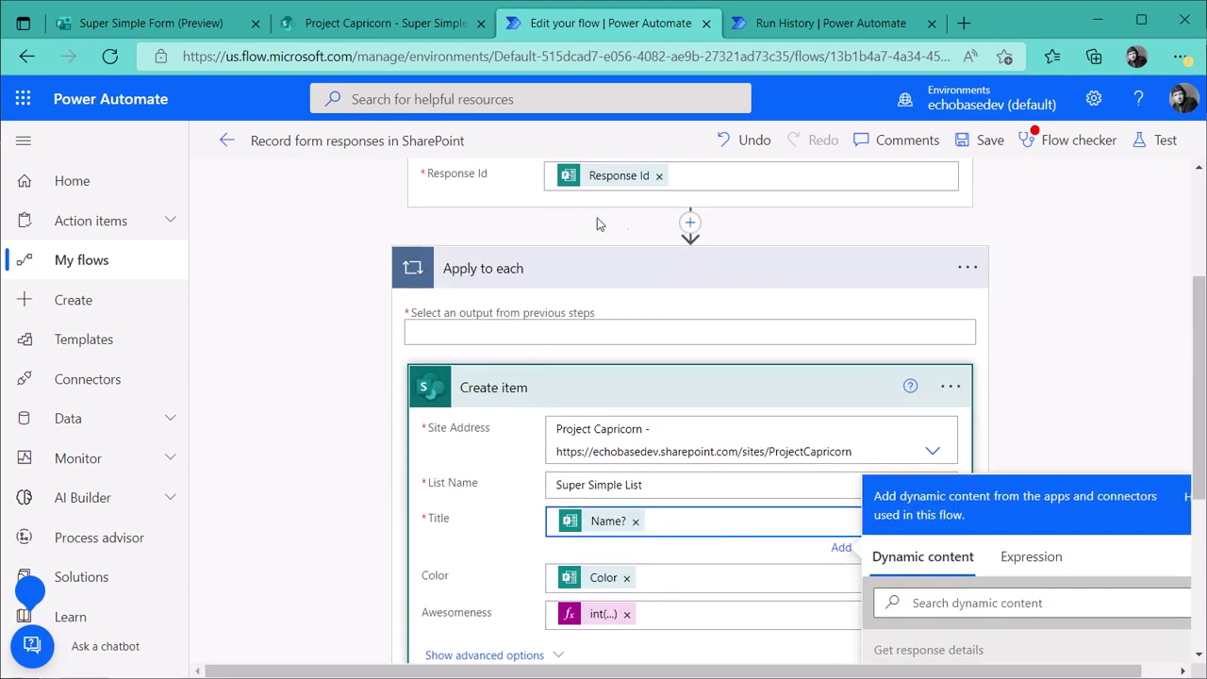
{"action": "scroll", "coordinate": [445, 344], "scroll_direction": "up", "scroll_amount": 3}
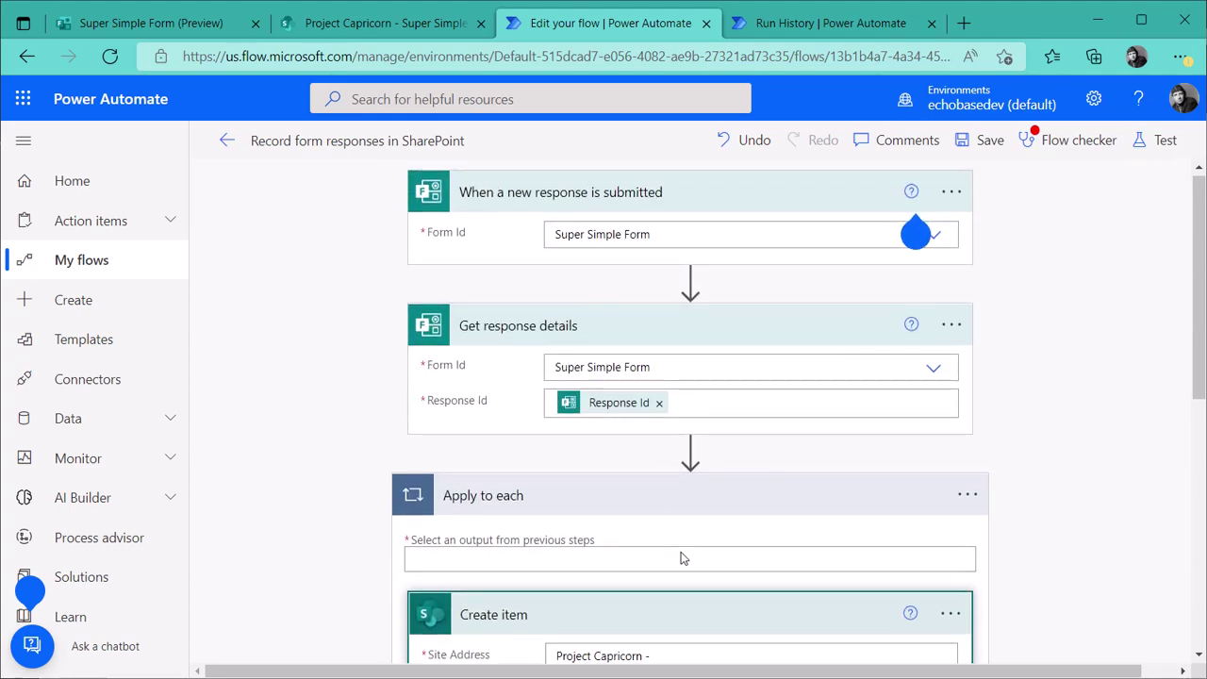
{"action": "left_click_drag", "start_coordinate": [698, 617], "coordinate": [689, 455]}
Delete the now-empty Apply to each loop.
{"action": "scroll", "coordinate": [754, 460], "scroll_direction": "down", "scroll_amount": 4}
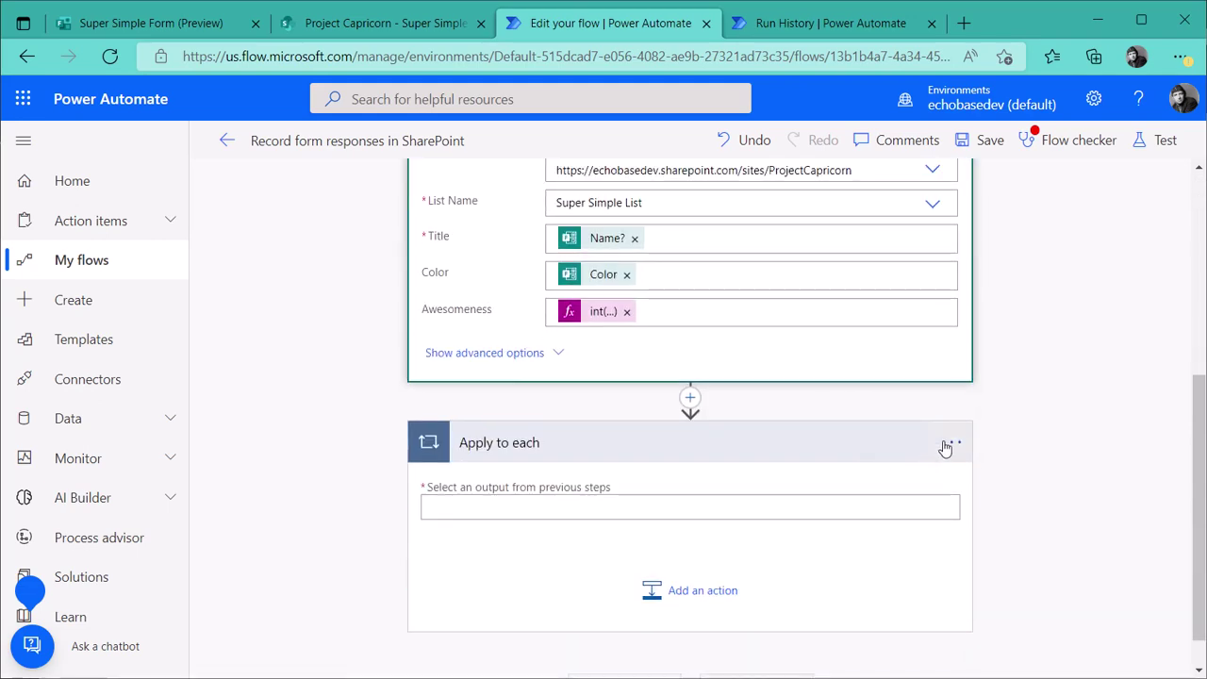
{"action": "left_click", "coordinate": [950, 441]}
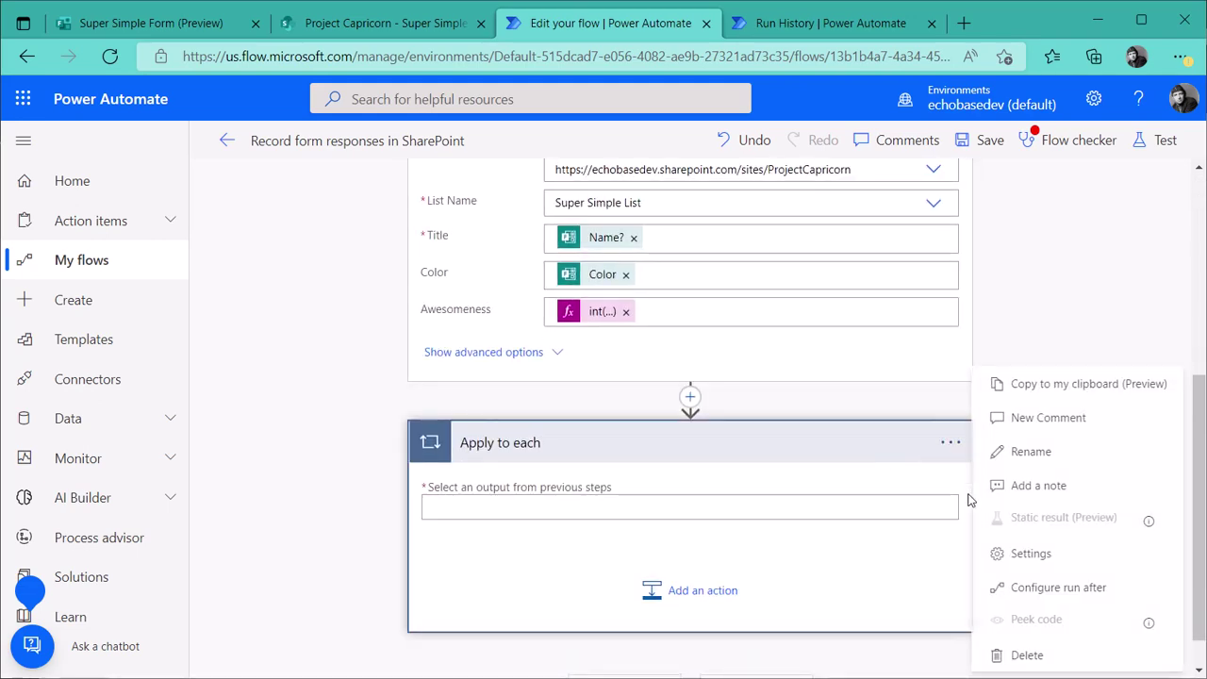
{"action": "left_click", "coordinate": [1006, 650]}
{"action": "left_click", "coordinate": [618, 426]}
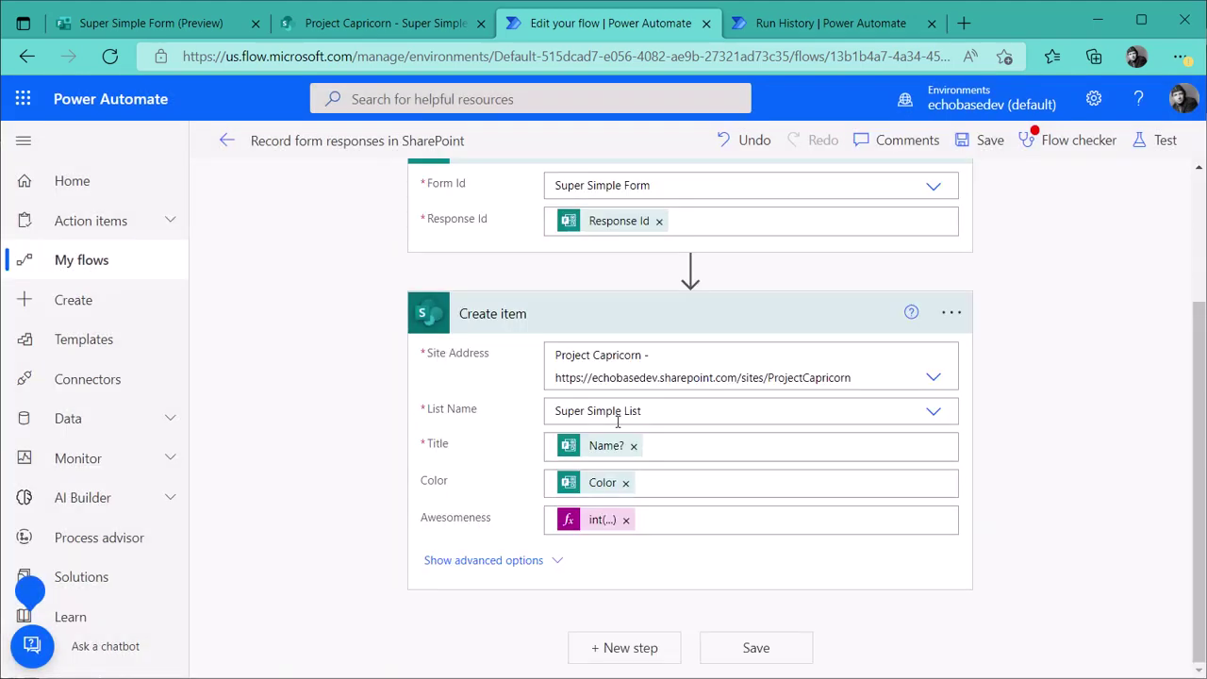
{"action": "scroll", "coordinate": [405, 471], "scroll_direction": "up", "scroll_amount": 2}
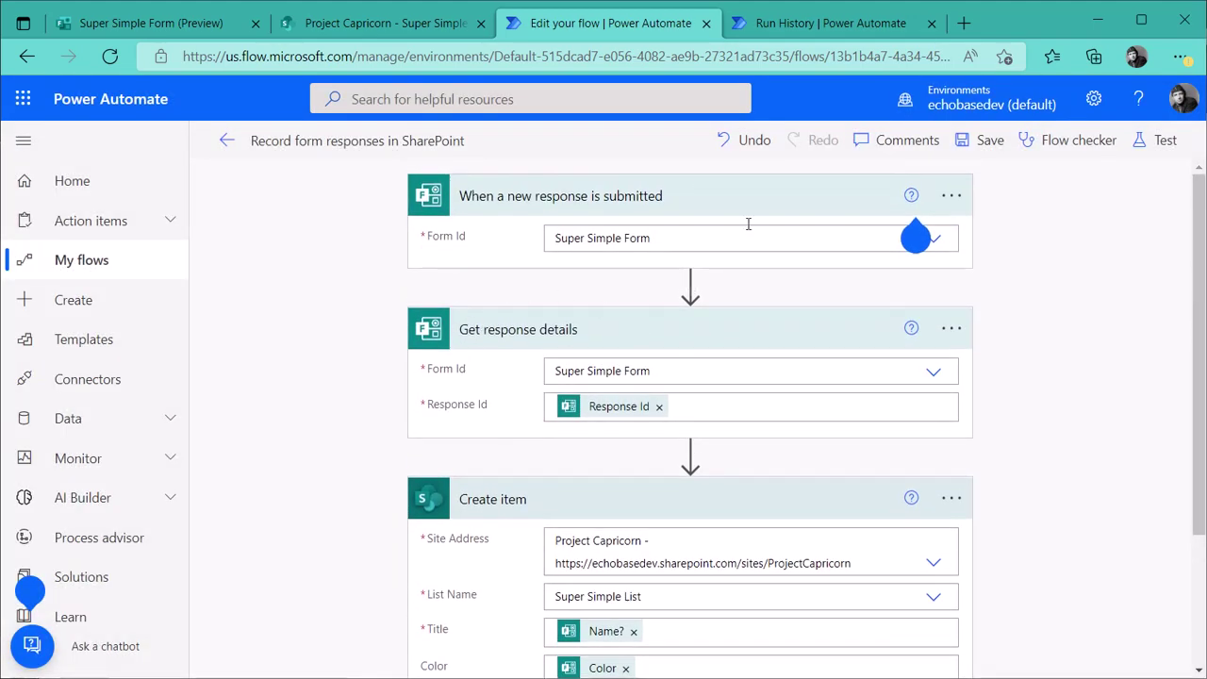
Save the restructured template flow and return to the Super Simple Form preview.
{"action": "left_click", "coordinate": [992, 142]}
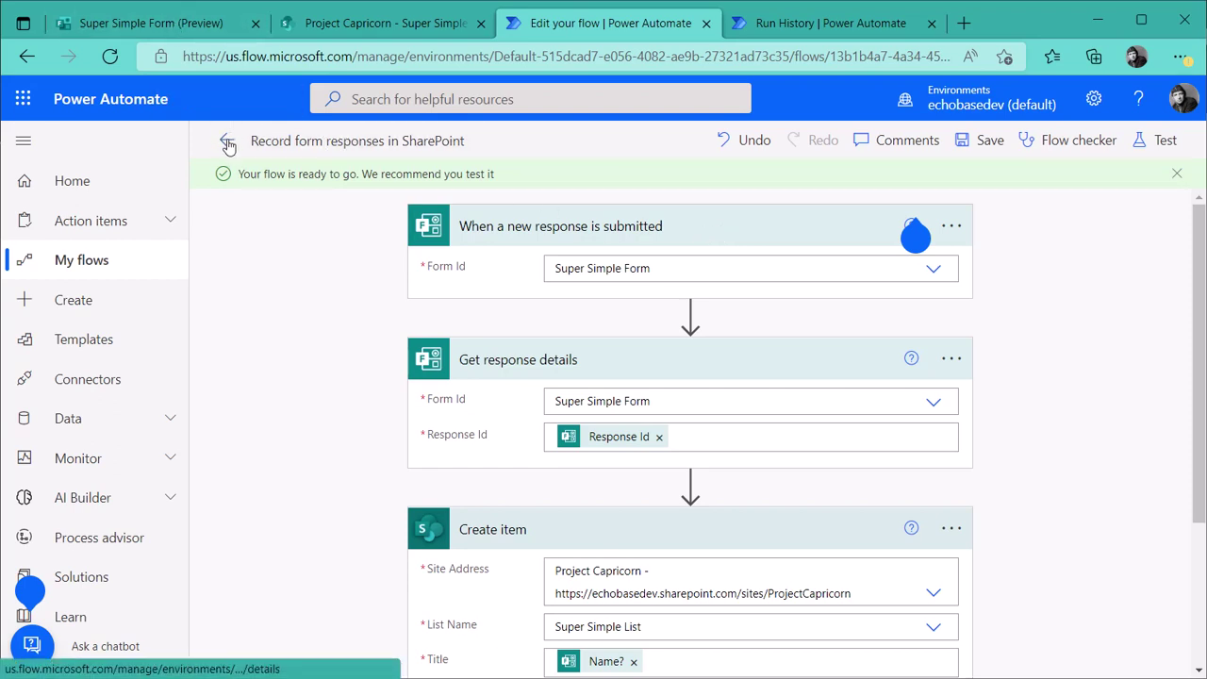
{"action": "left_click", "coordinate": [162, 23]}
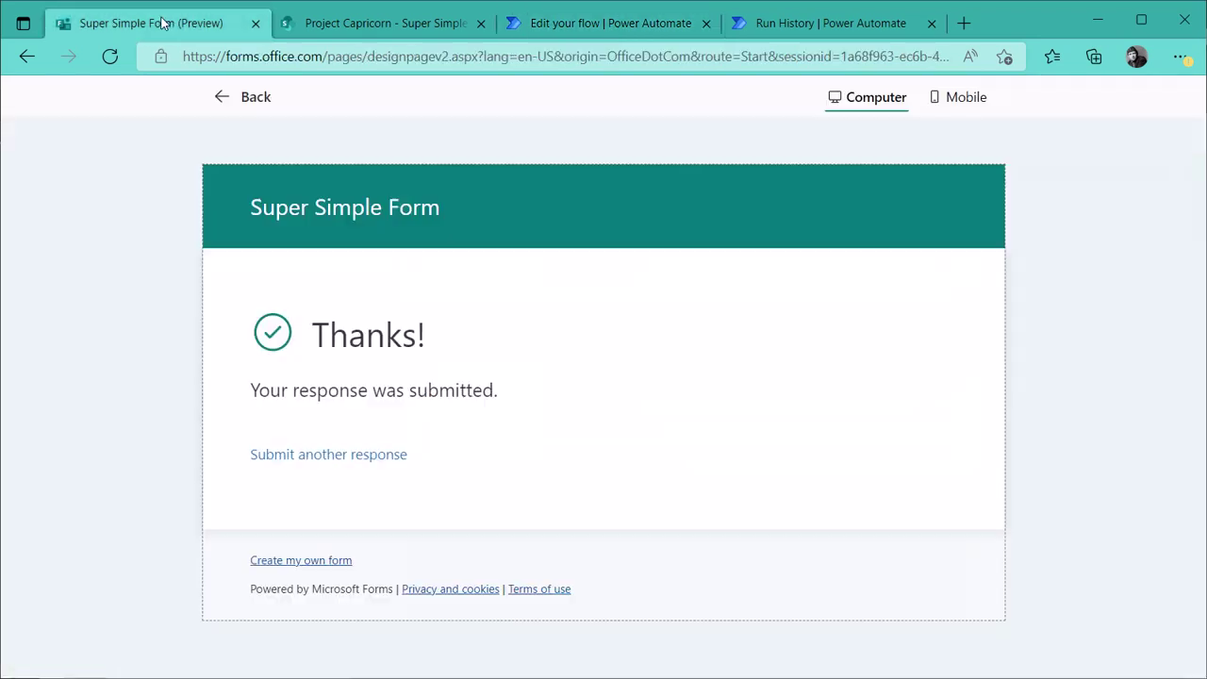
Submit another form response with a name, Blue as the colour and a one-star rating.
{"action": "left_click", "coordinate": [336, 454]}
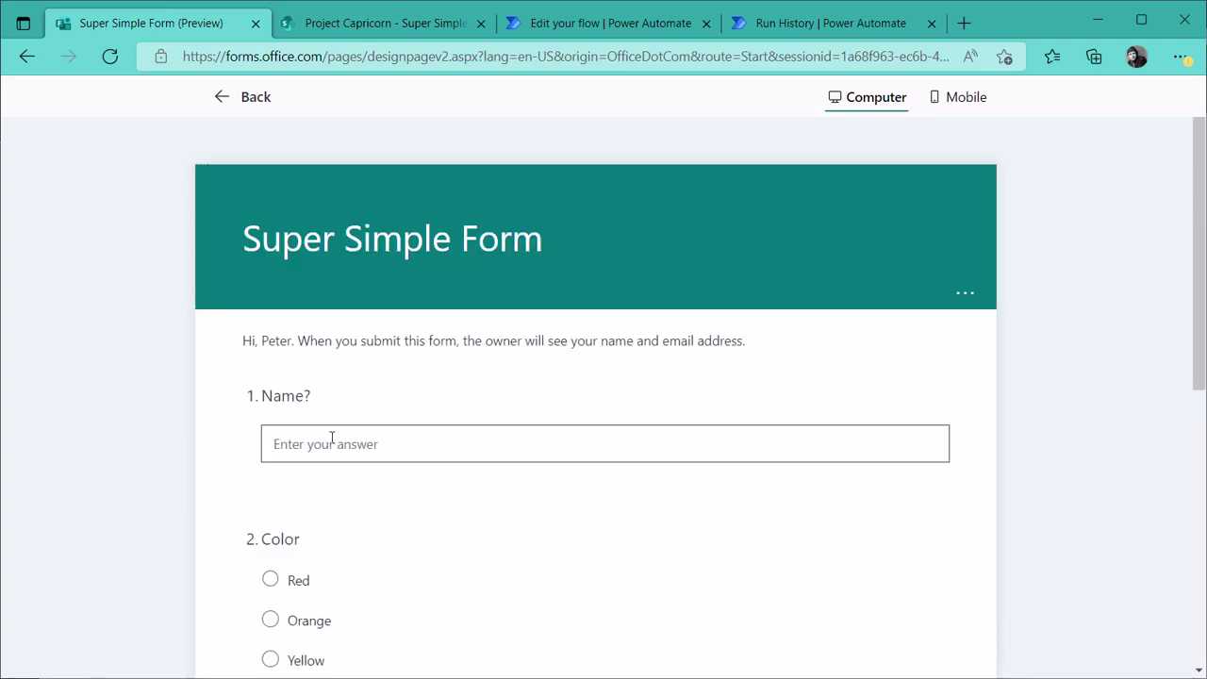
{"action": "left_click", "coordinate": [332, 443]}
{"action": "type", "text": "Ralp"}
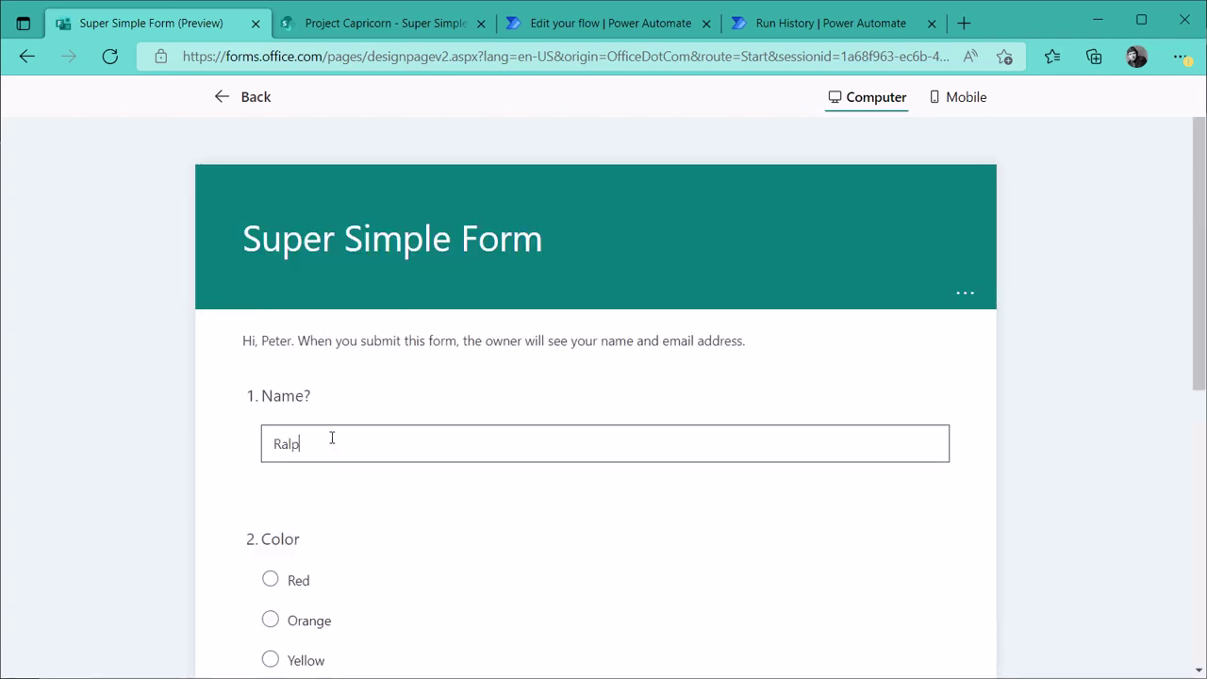
{"action": "type", "text": "h"}
{"action": "scroll", "coordinate": [323, 438], "scroll_direction": "down", "scroll_amount": 2}
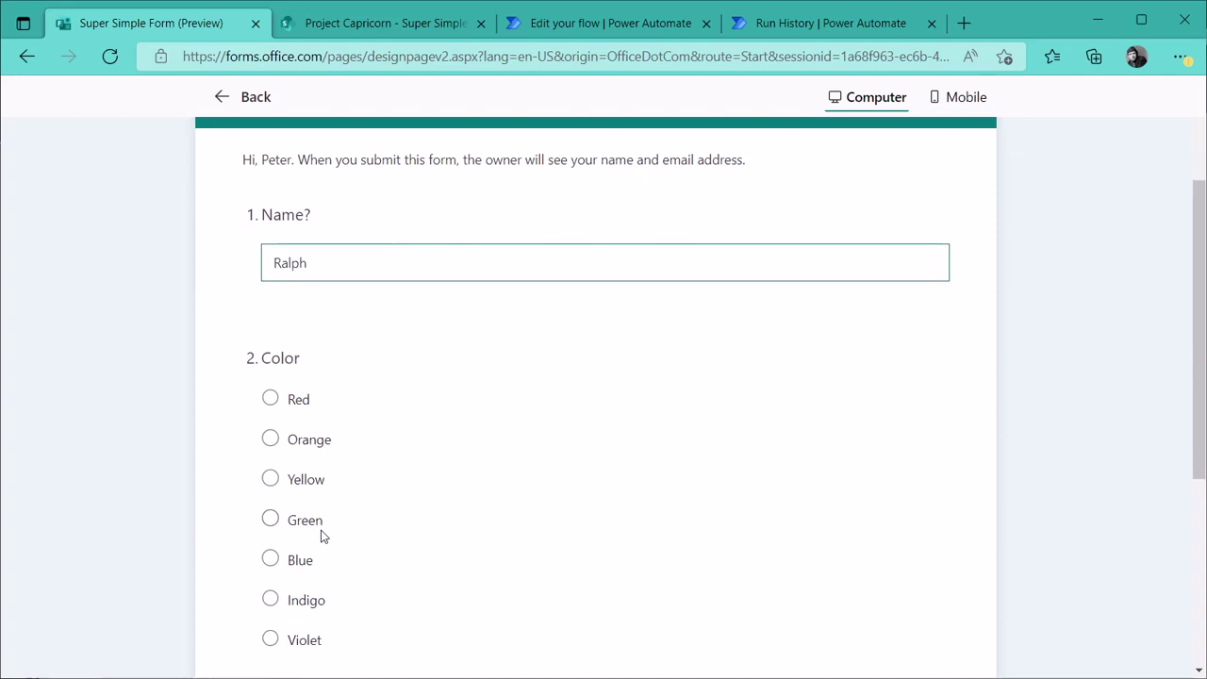
{"action": "left_click", "coordinate": [271, 566]}
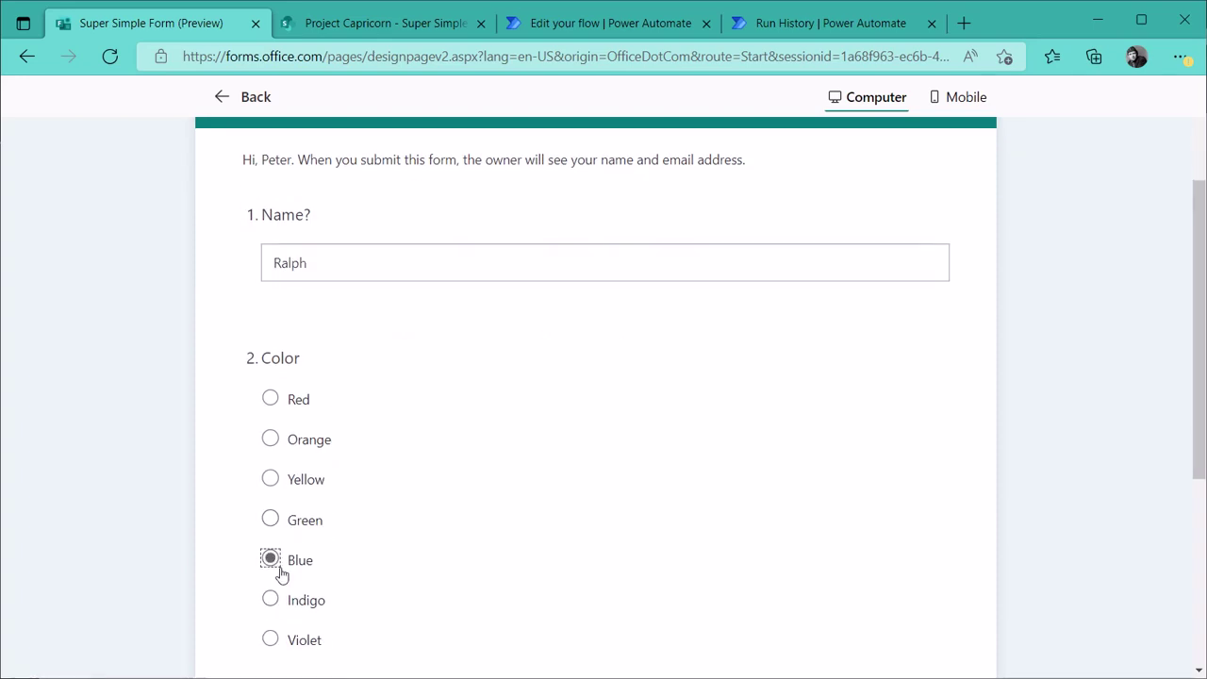
{"action": "scroll", "coordinate": [279, 556], "scroll_direction": "down", "scroll_amount": 4}
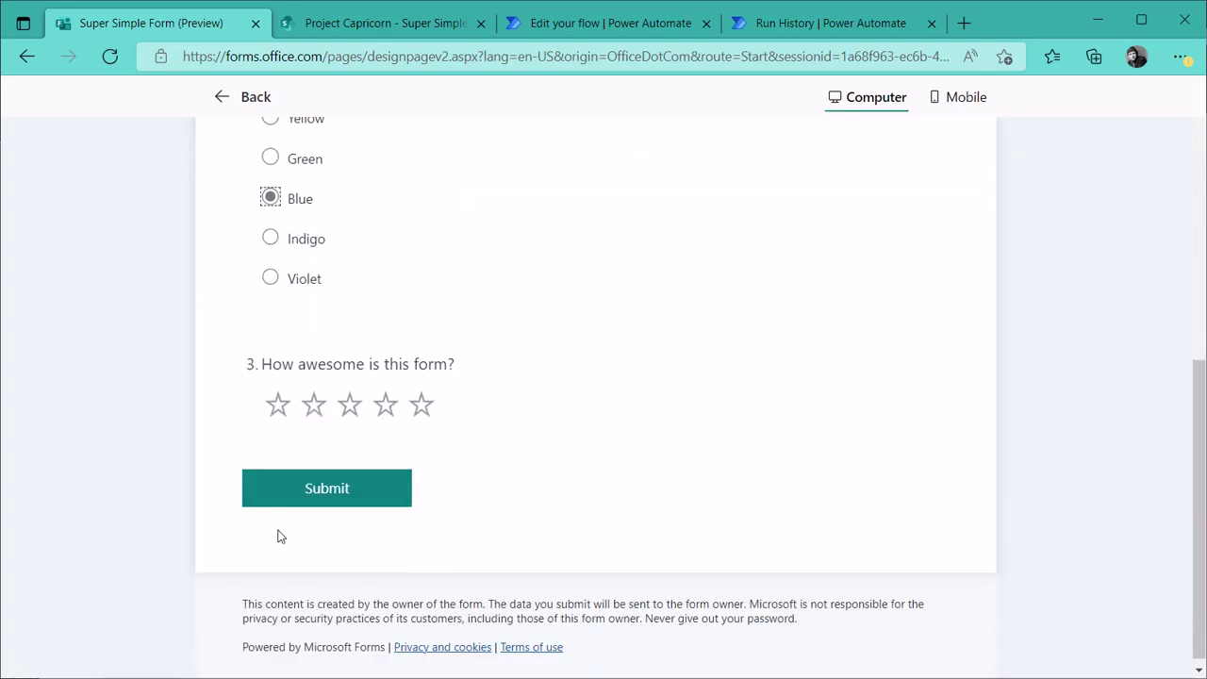
{"action": "left_click", "coordinate": [277, 404]}
{"action": "left_click", "coordinate": [311, 500]}
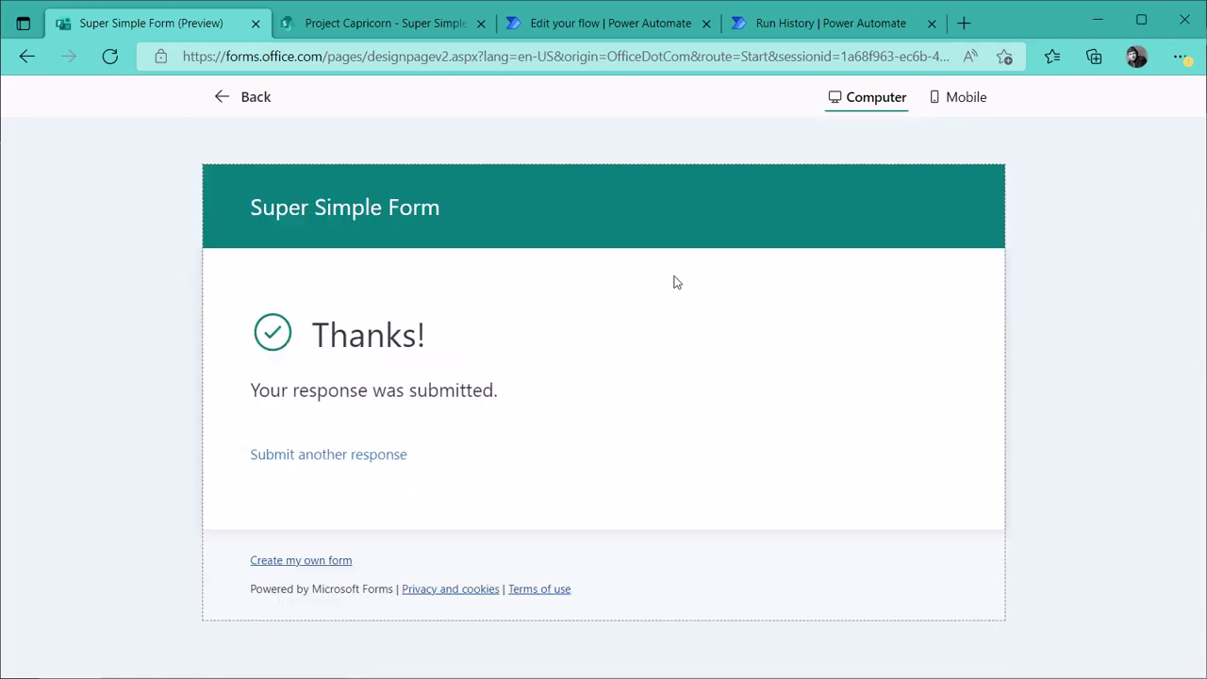
{"action": "left_click", "coordinate": [575, 35]}
Refresh the 28-day run history and open the new 02:03 PM run's details.
{"action": "scroll", "coordinate": [539, 481], "scroll_direction": "down", "scroll_amount": 2}
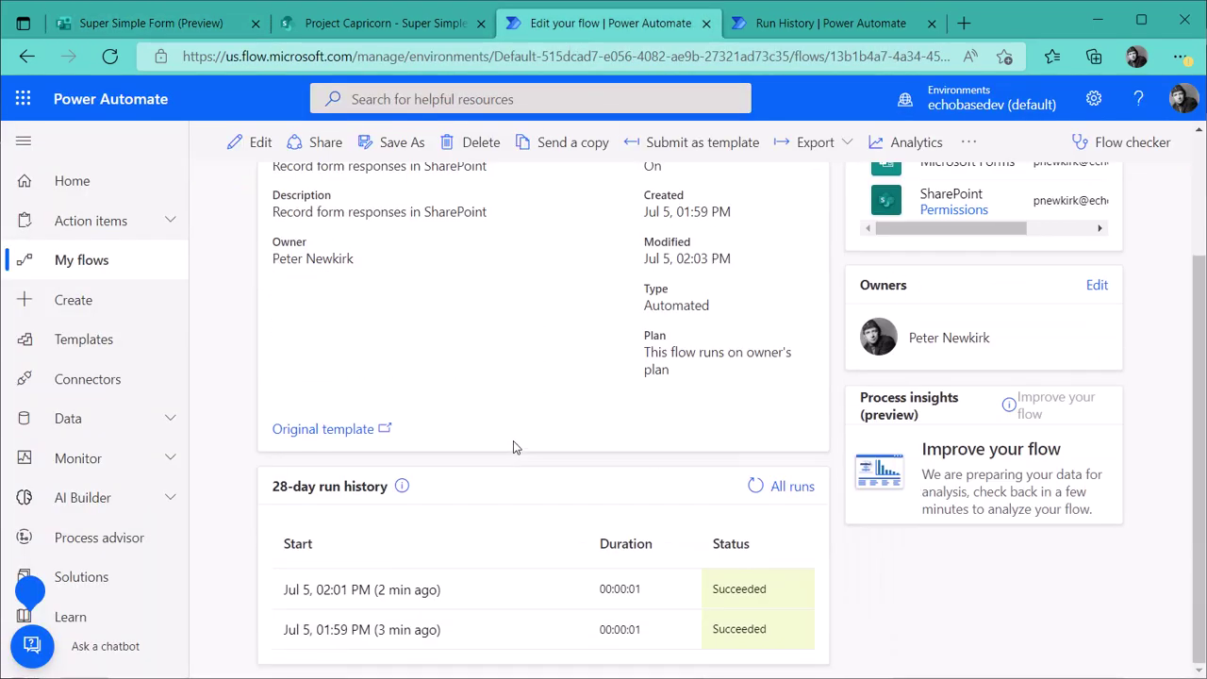
{"action": "left_click", "coordinate": [755, 485]}
{"action": "scroll", "coordinate": [368, 503], "scroll_direction": "down", "scroll_amount": 1}
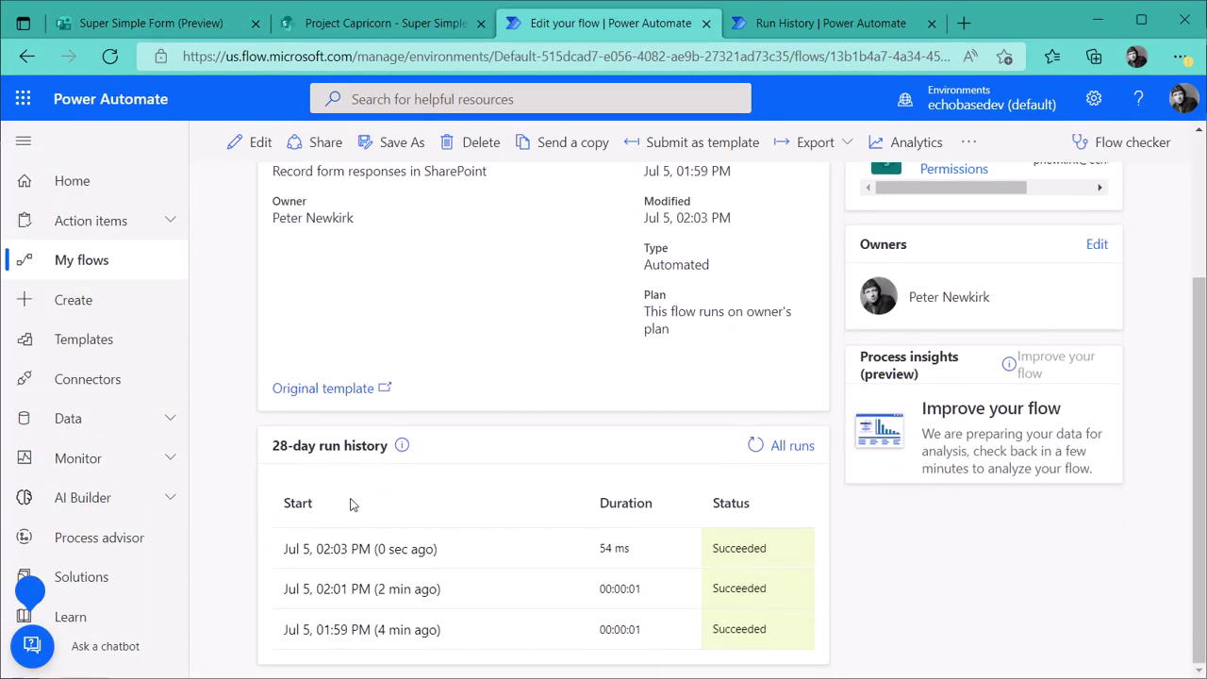
{"action": "left_click", "coordinate": [354, 549]}
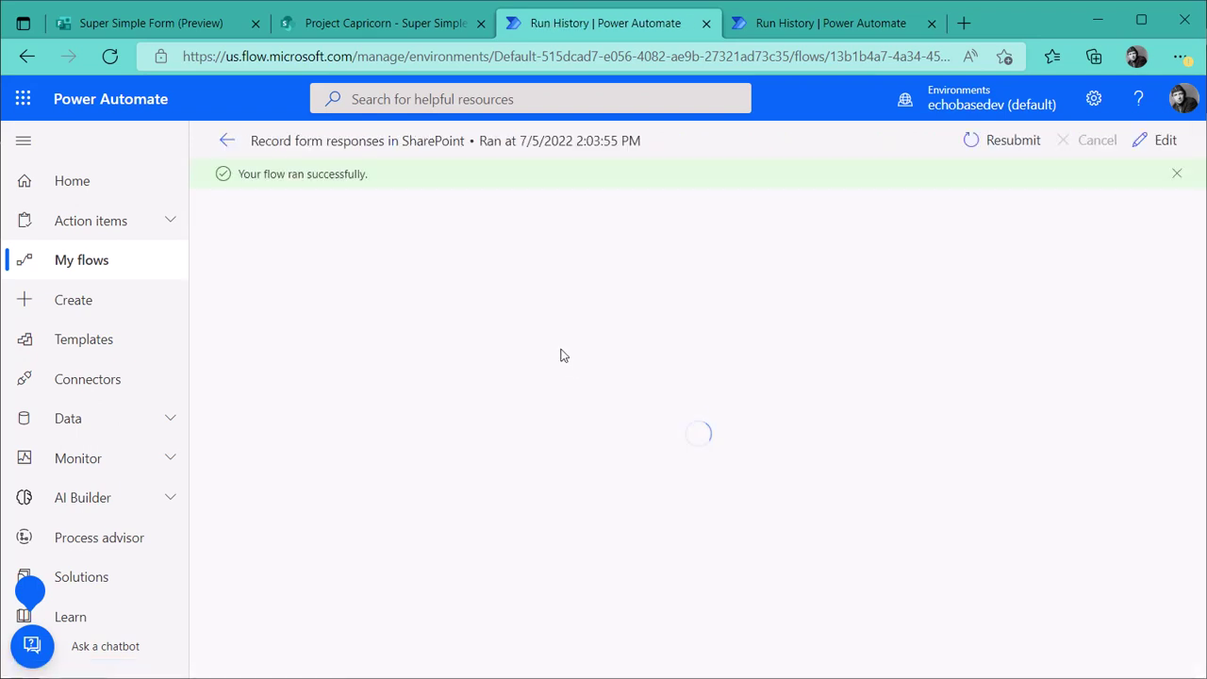